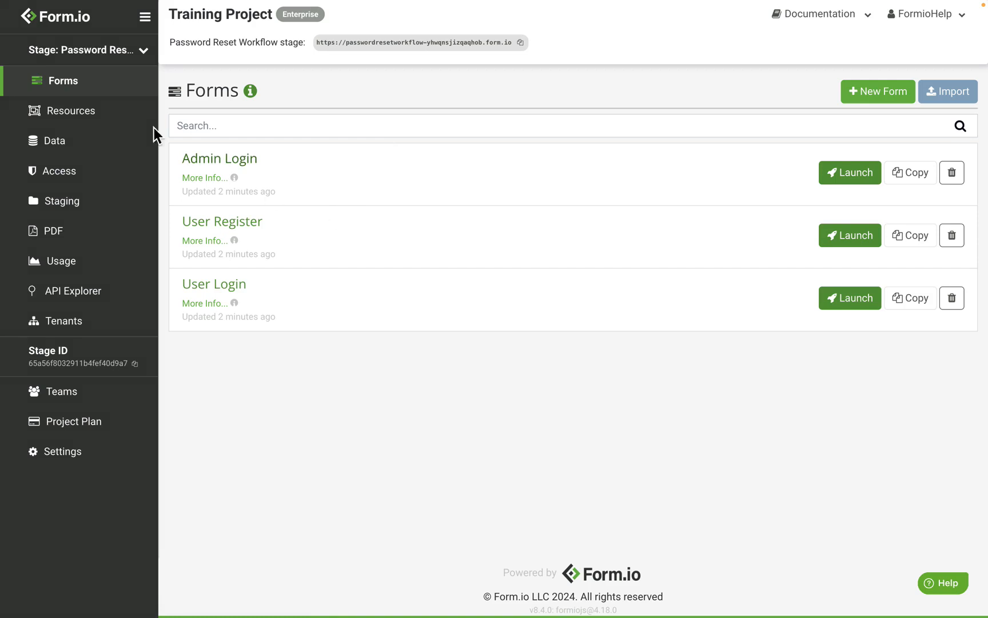
Step: Enable Self Access in the access settings of the User resource
{"action": "left_click", "coordinate": [107, 116]}
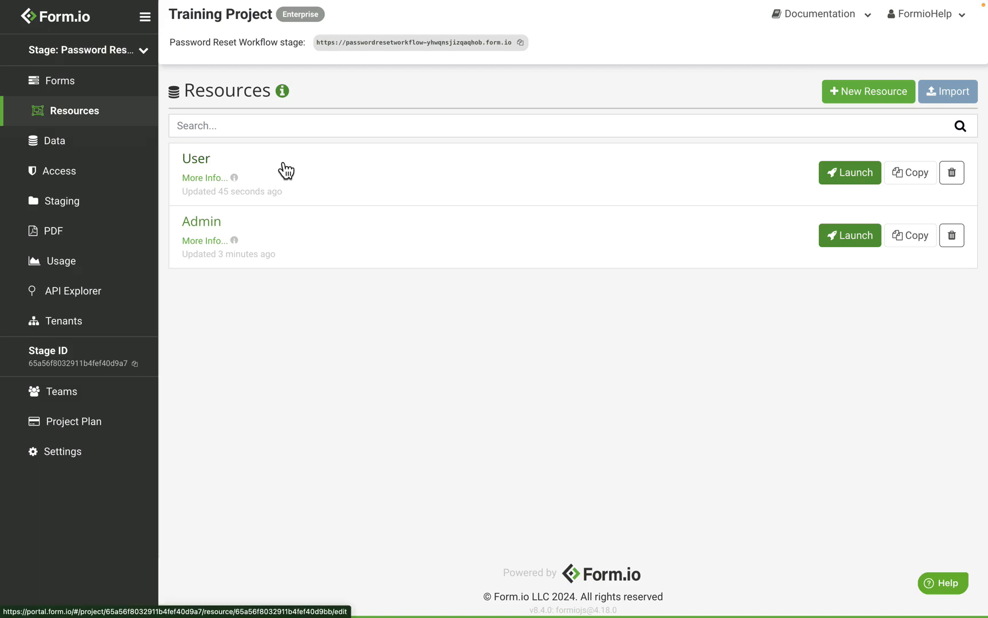
{"action": "left_click", "coordinate": [201, 159]}
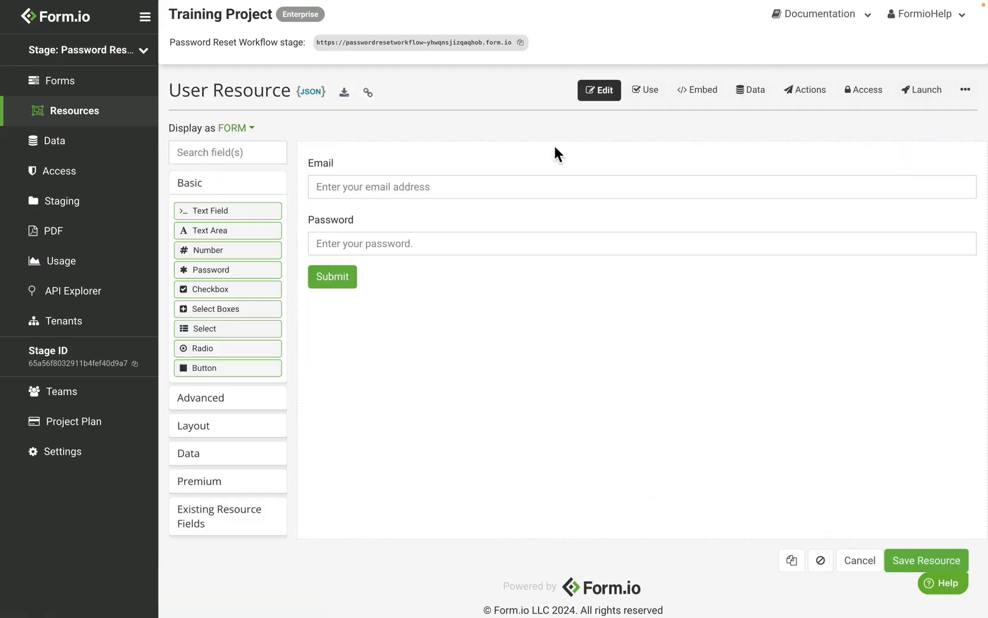
{"action": "left_click", "coordinate": [881, 97]}
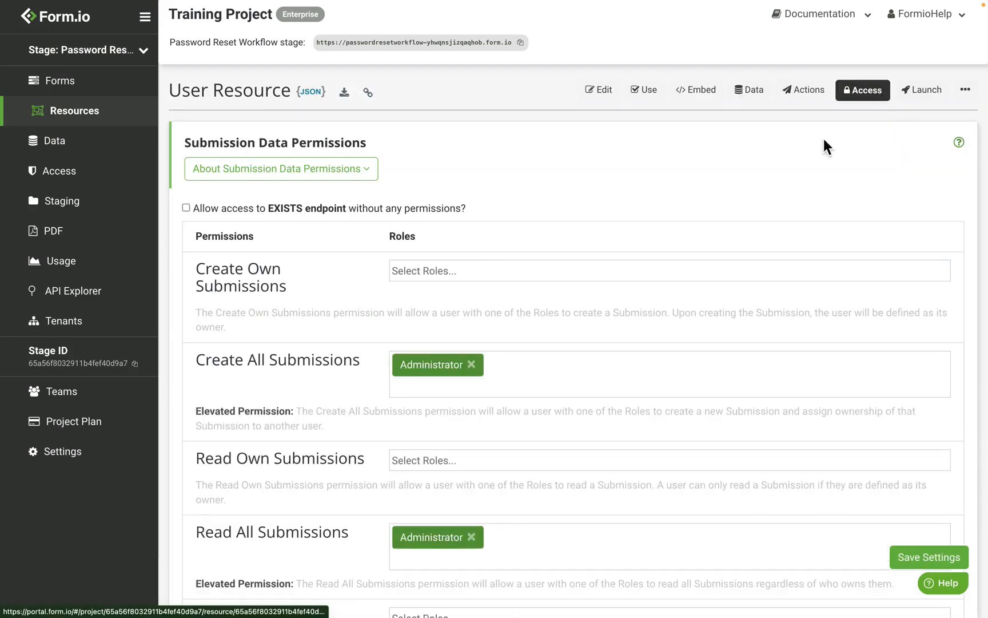
{"action": "scroll", "coordinate": [482, 258], "scroll_direction": "down", "scroll_amount": 10}
{"action": "scroll", "coordinate": [483, 261], "scroll_direction": "down", "scroll_amount": 12}
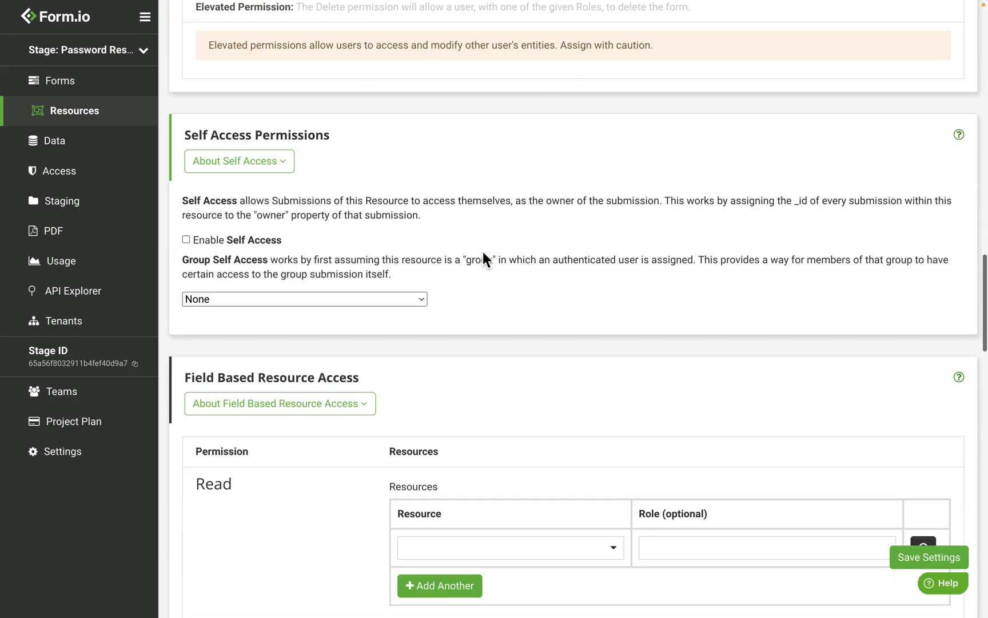
{"action": "left_click", "coordinate": [238, 246]}
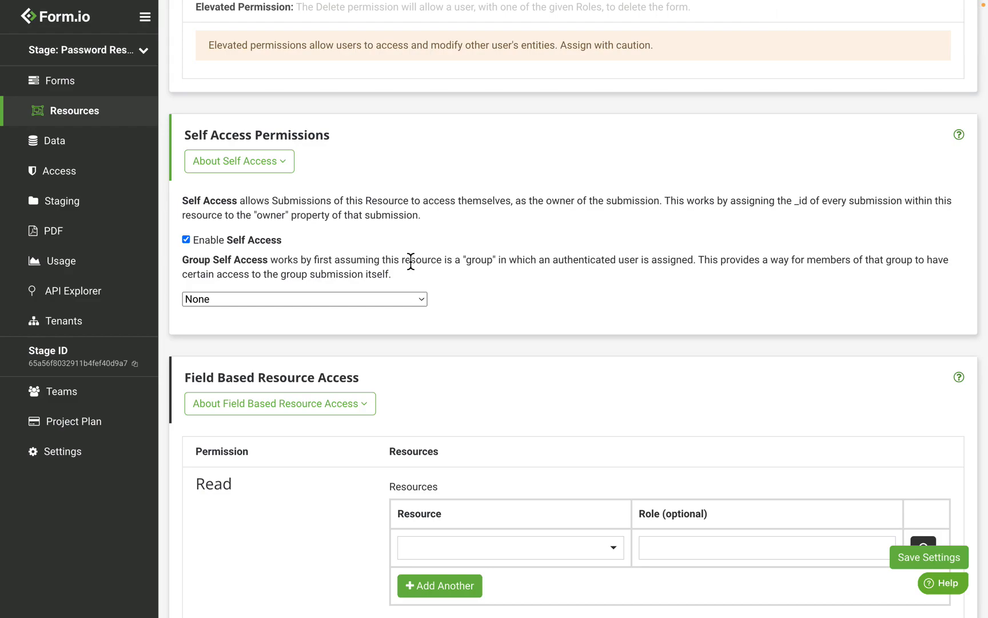
Step: Grant the Authenticated role the Update Own Submissions permission on the User resource and save the settings
{"action": "scroll", "coordinate": [410, 260], "scroll_direction": "up", "scroll_amount": 20}
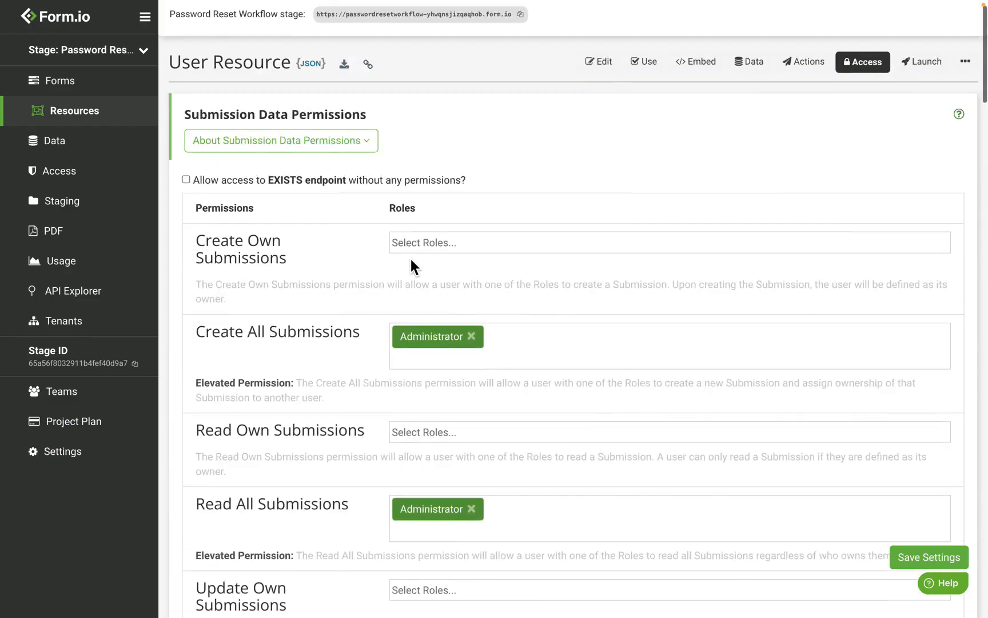
{"action": "scroll", "coordinate": [410, 257], "scroll_direction": "up", "scroll_amount": 1}
{"action": "scroll", "coordinate": [411, 259], "scroll_direction": "down", "scroll_amount": 5}
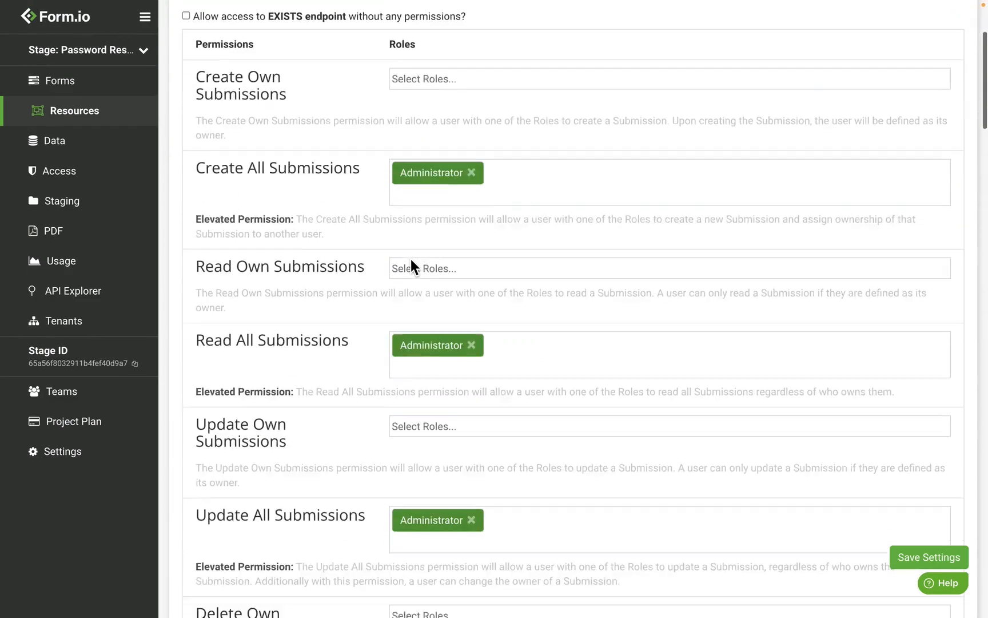
{"action": "scroll", "coordinate": [411, 259], "scroll_direction": "down", "scroll_amount": 3}
{"action": "left_click", "coordinate": [443, 340]}
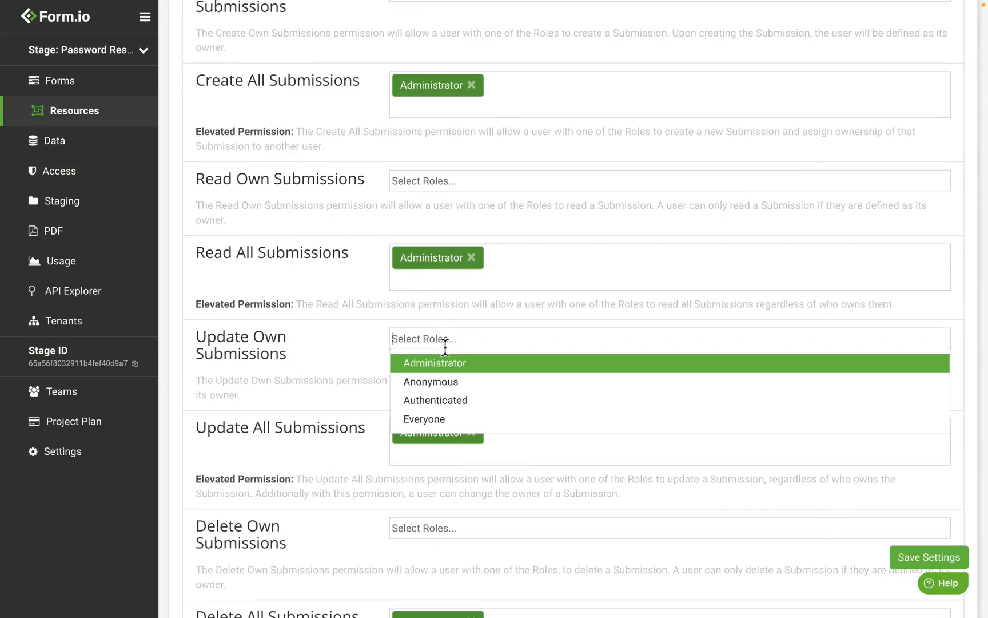
{"action": "left_click", "coordinate": [471, 408]}
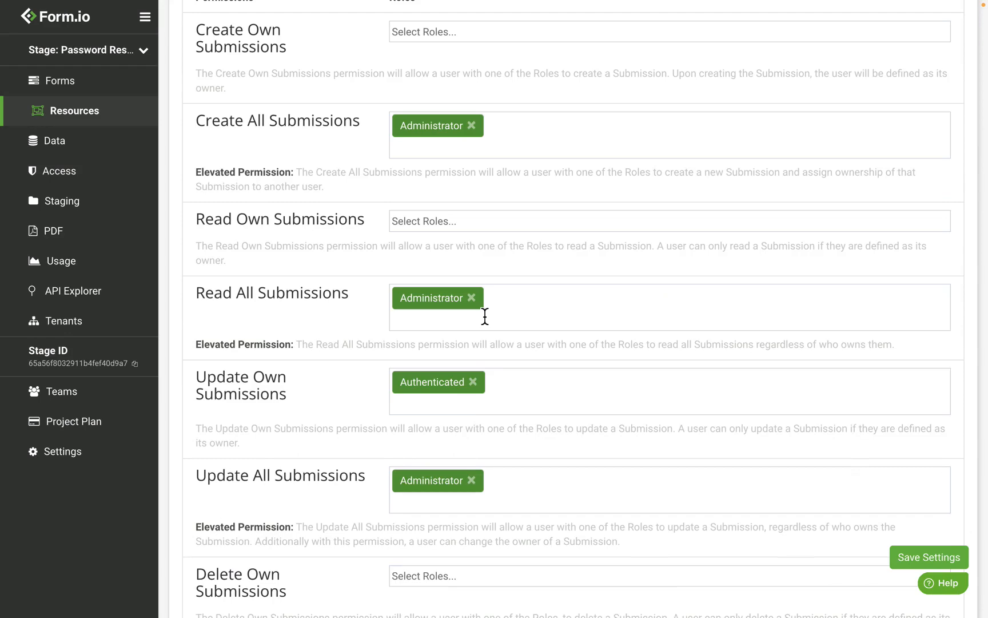
{"action": "left_click", "coordinate": [963, 563]}
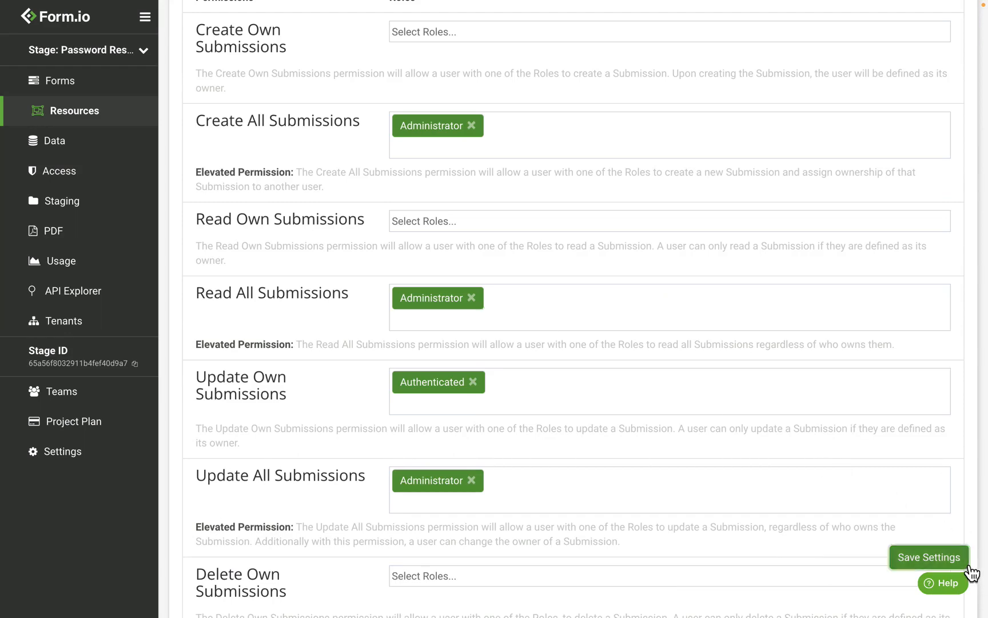
{"action": "scroll", "coordinate": [724, 371], "scroll_direction": "up", "scroll_amount": 5}
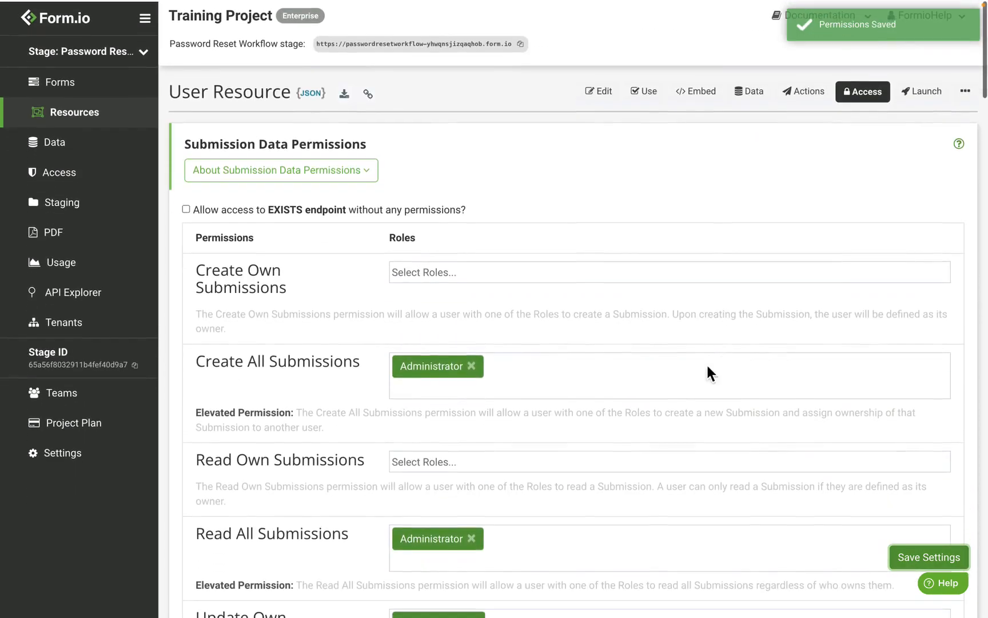
Step: Start a new form titled "Send Password Reset" and check its generated API path
{"action": "left_click", "coordinate": [76, 90]}
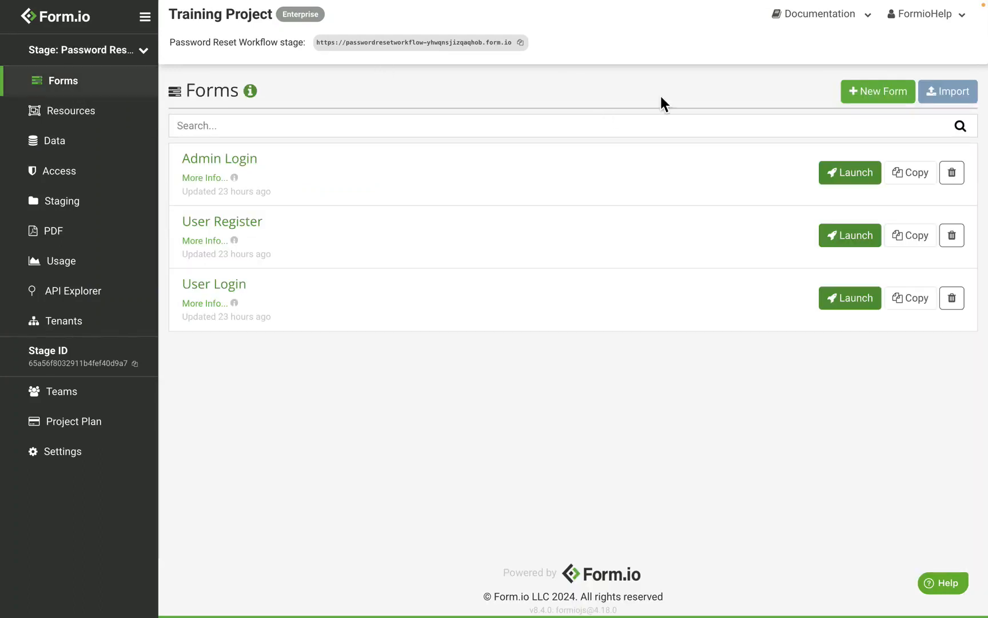
{"action": "left_click", "coordinate": [885, 106]}
{"action": "left_click", "coordinate": [411, 188]}
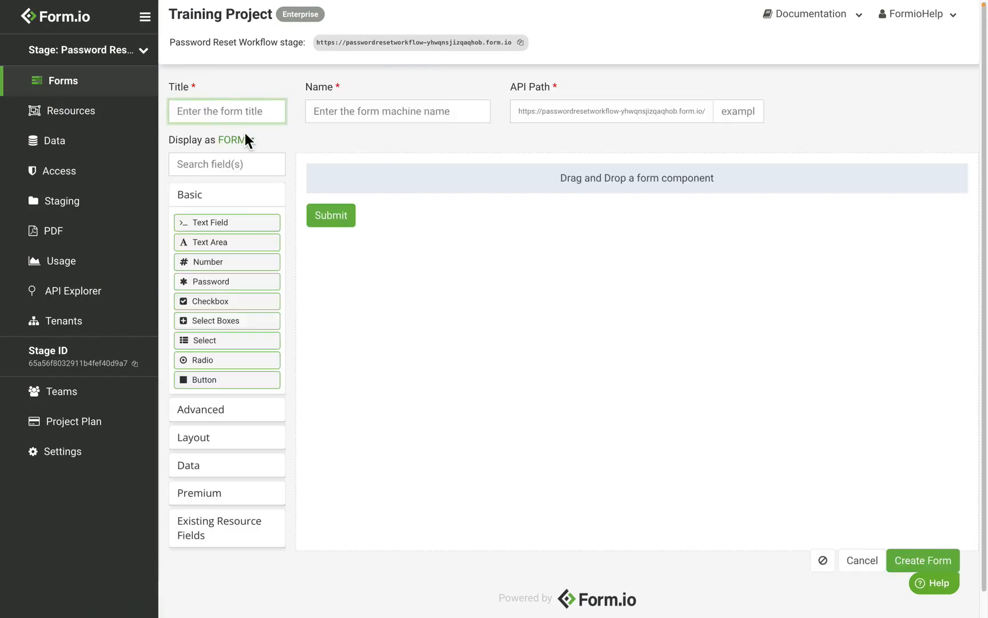
{"action": "type", "text": "Send PAs"}
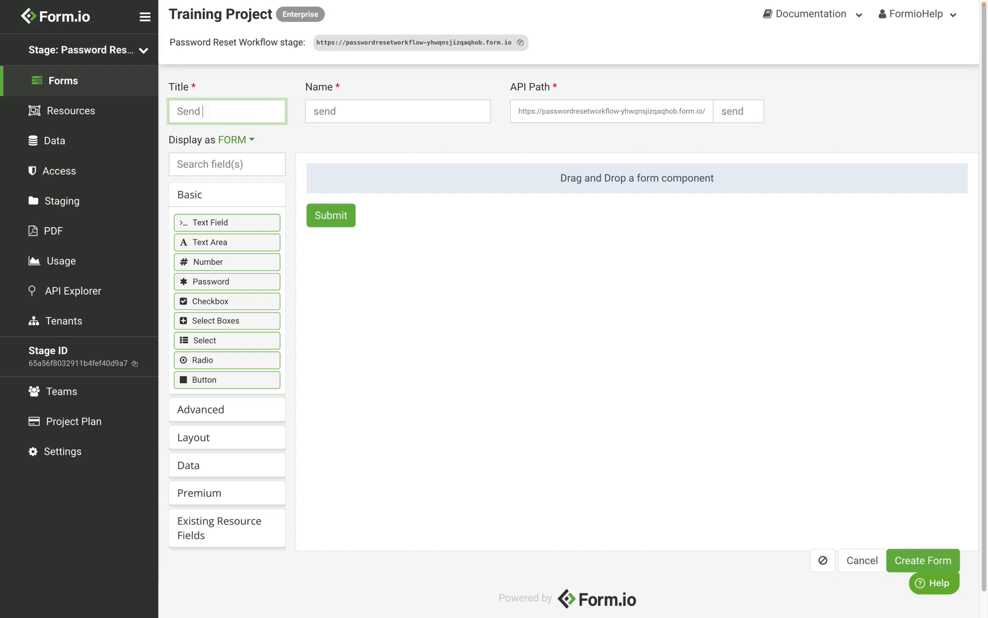
{"action": "key", "text": "BackSpace"}
{"action": "key", "text": "BackSpace"}
{"action": "type", "text": "assword Reset"}
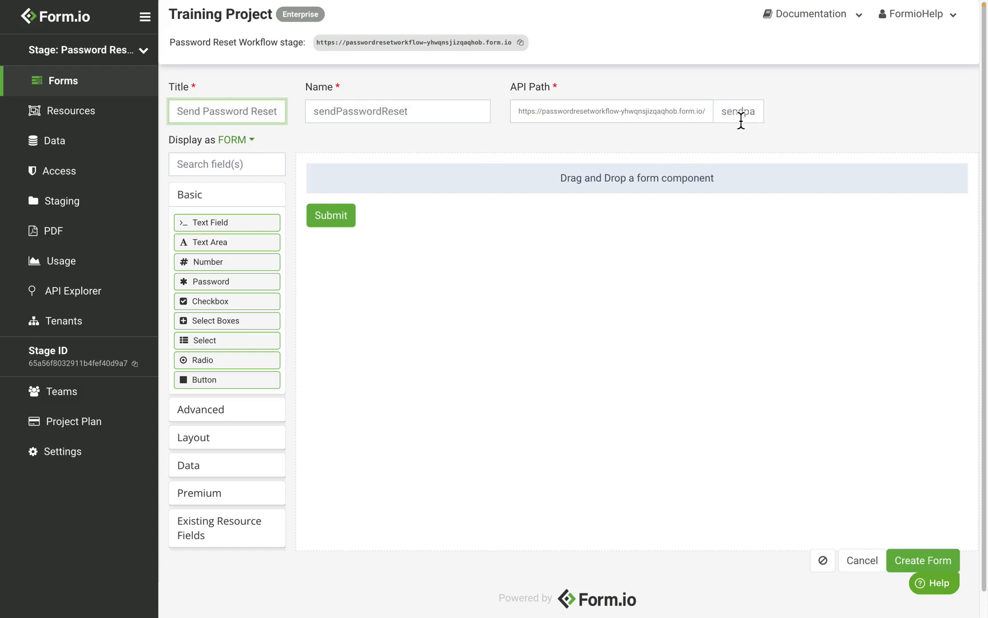
{"action": "left_click_drag", "start_coordinate": [720, 117], "coordinate": [770, 117]}
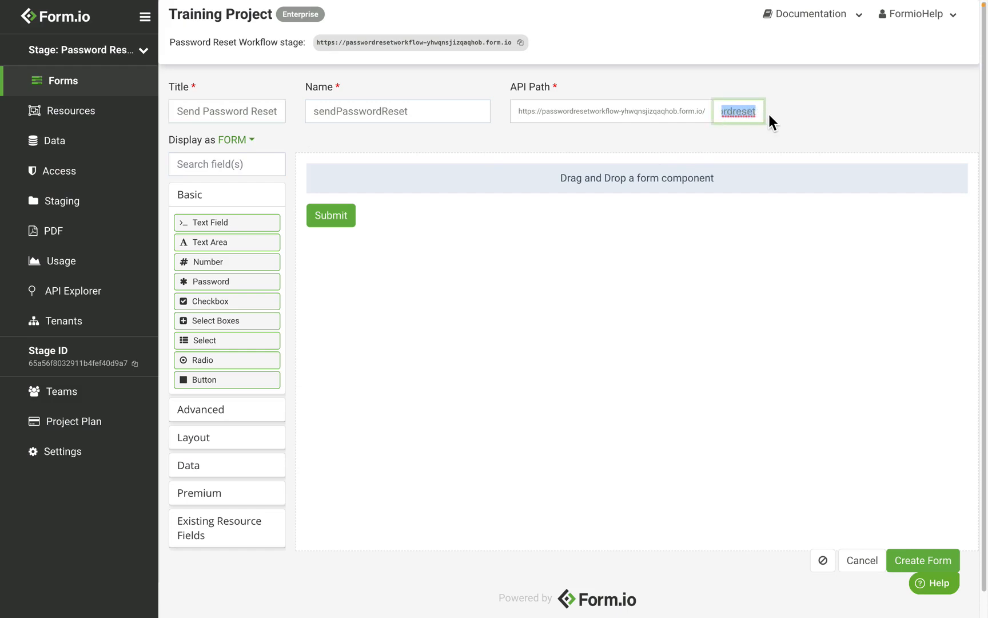
{"action": "left_click", "coordinate": [749, 114]}
{"action": "left_click", "coordinate": [525, 274]}
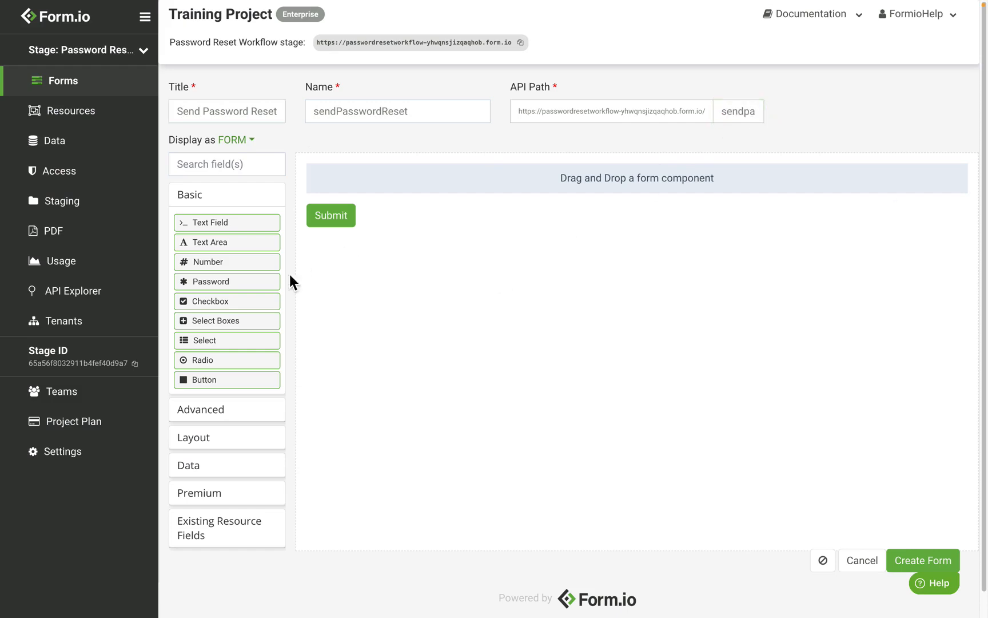
Step: Add a Content component with the heading "Password Reset" and the text "Please provide your email address and click the Send Email button."
{"action": "left_click", "coordinate": [229, 442]}
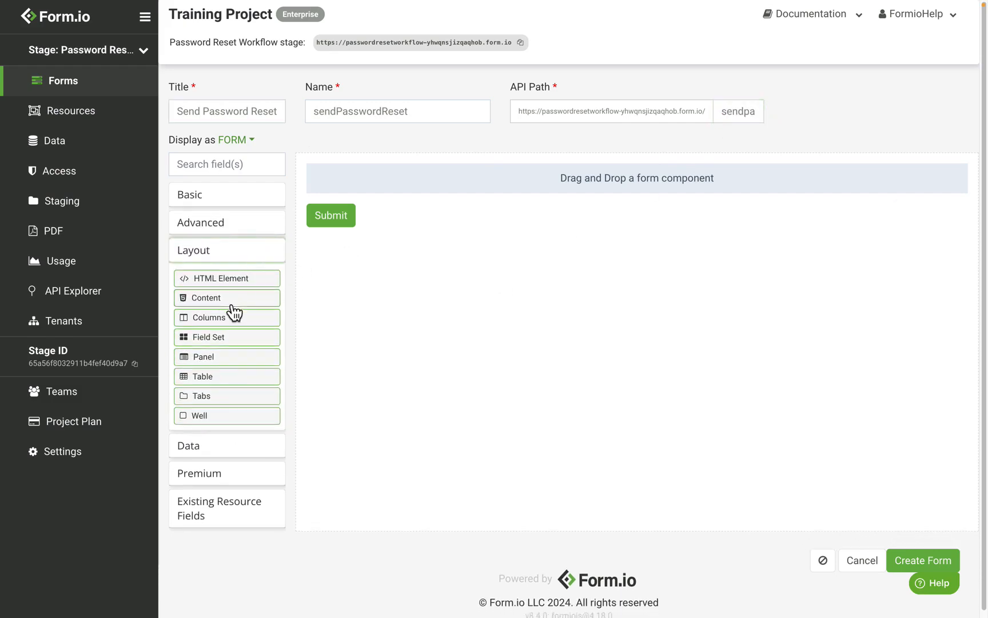
{"action": "left_click_drag", "start_coordinate": [232, 304], "coordinate": [435, 198]}
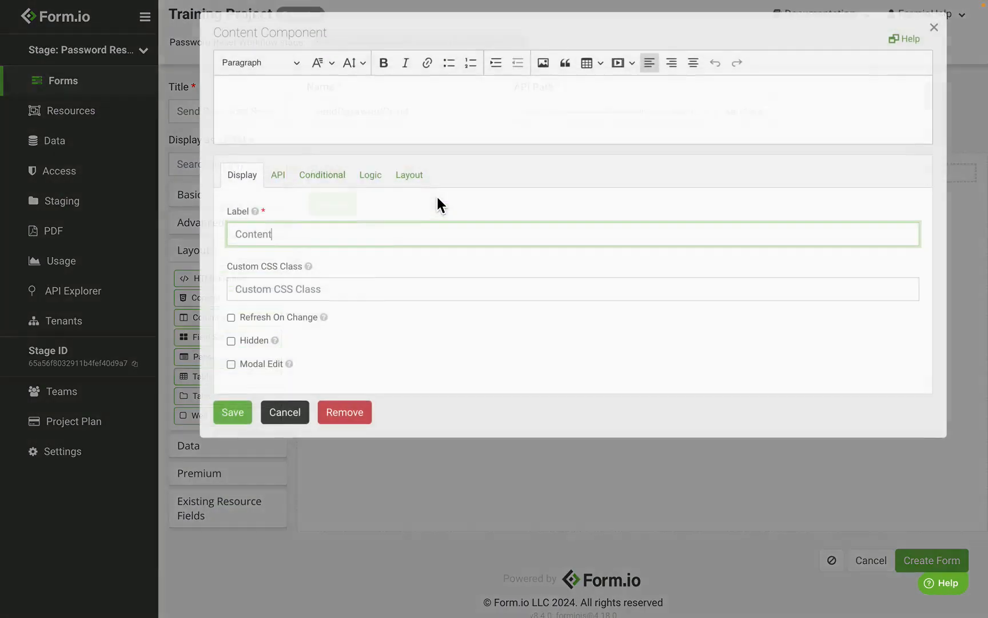
{"action": "left_click", "coordinate": [355, 119]}
{"action": "key", "text": "ctrl+v"}
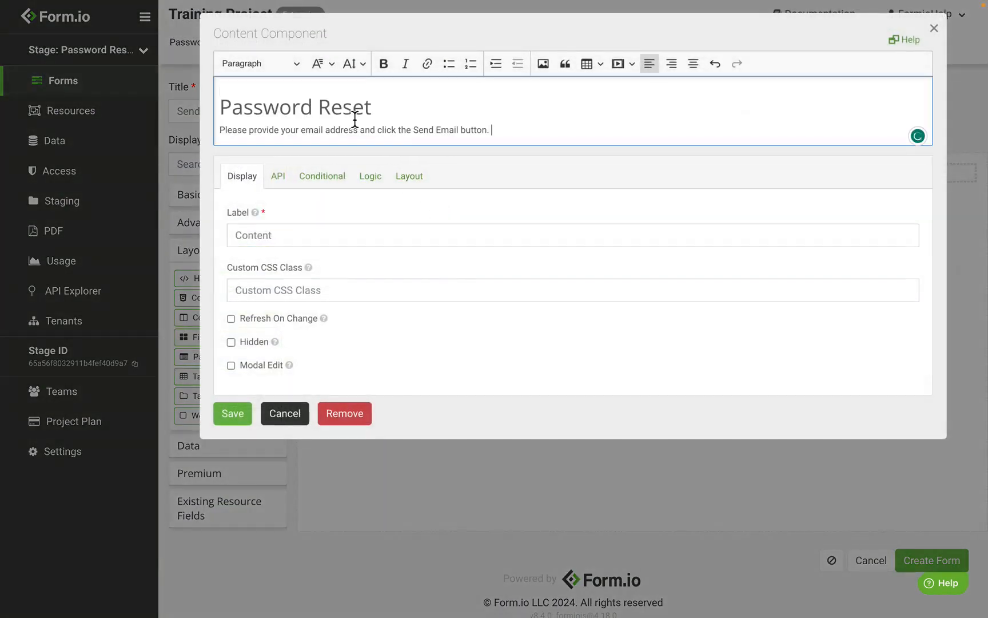
{"action": "left_click", "coordinate": [232, 413]}
Step: Add an Email component with its default settings below the Password Reset content
{"action": "left_click", "coordinate": [248, 232]}
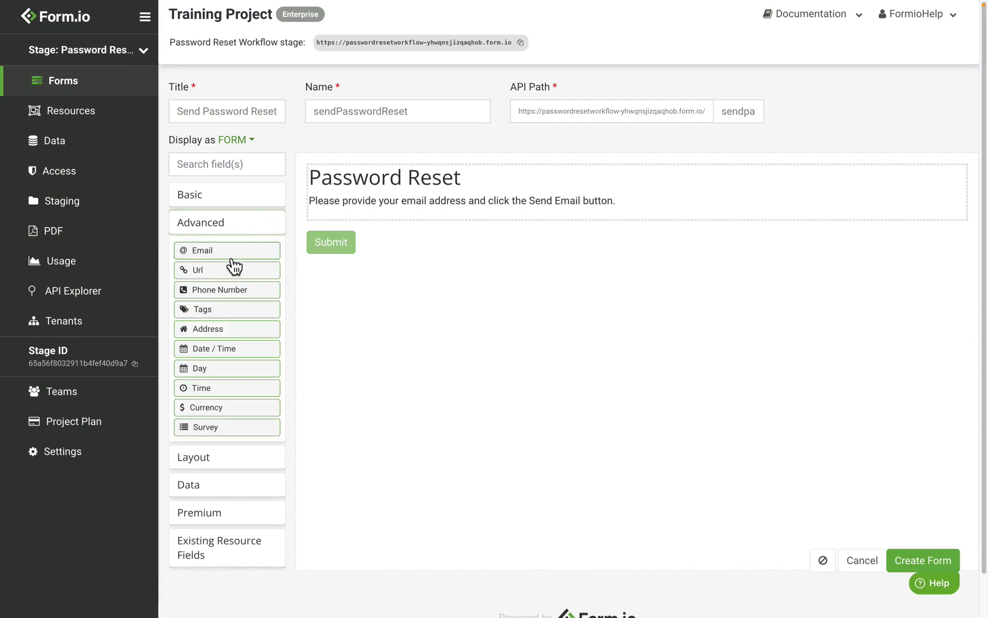
{"action": "left_click_drag", "start_coordinate": [233, 258], "coordinate": [509, 219]}
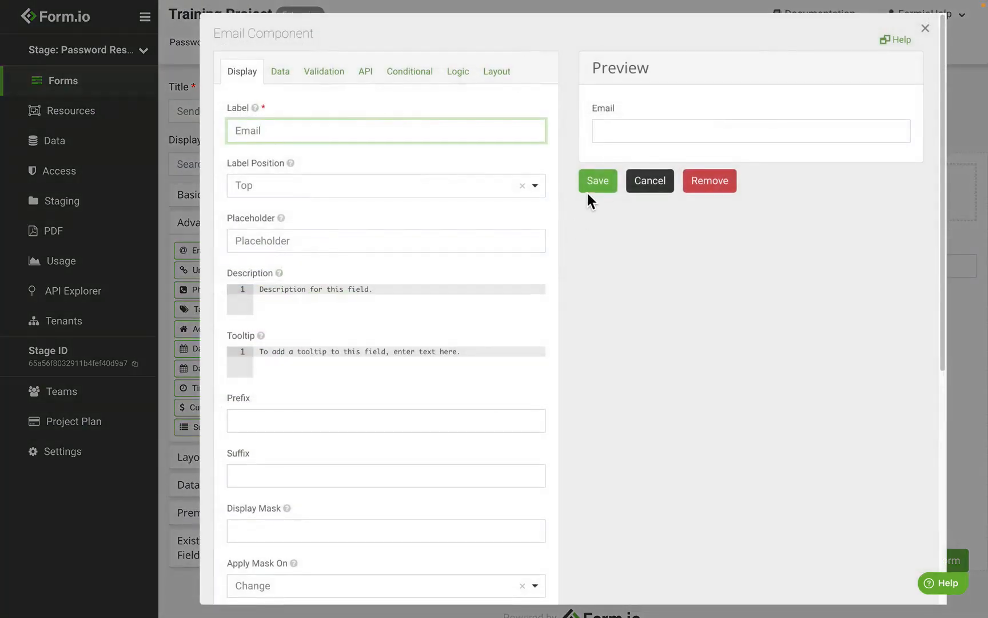
{"action": "left_click", "coordinate": [595, 191]}
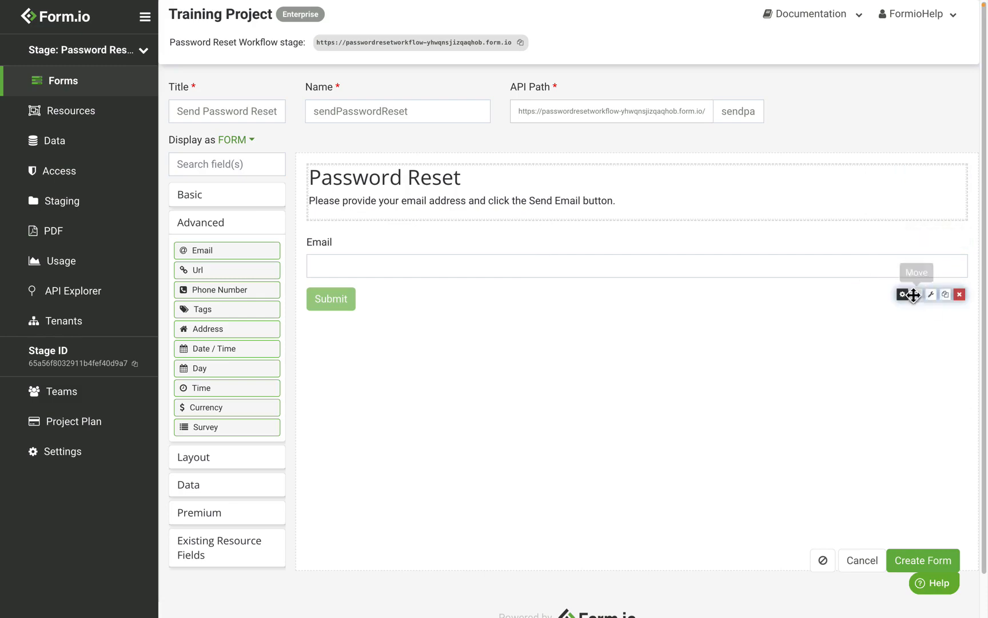
Step: Change the submit button's label to "Send Email" and set its left icon to "fa fa-send"
{"action": "left_click", "coordinate": [903, 294]}
{"action": "double_click", "coordinate": [336, 142]}
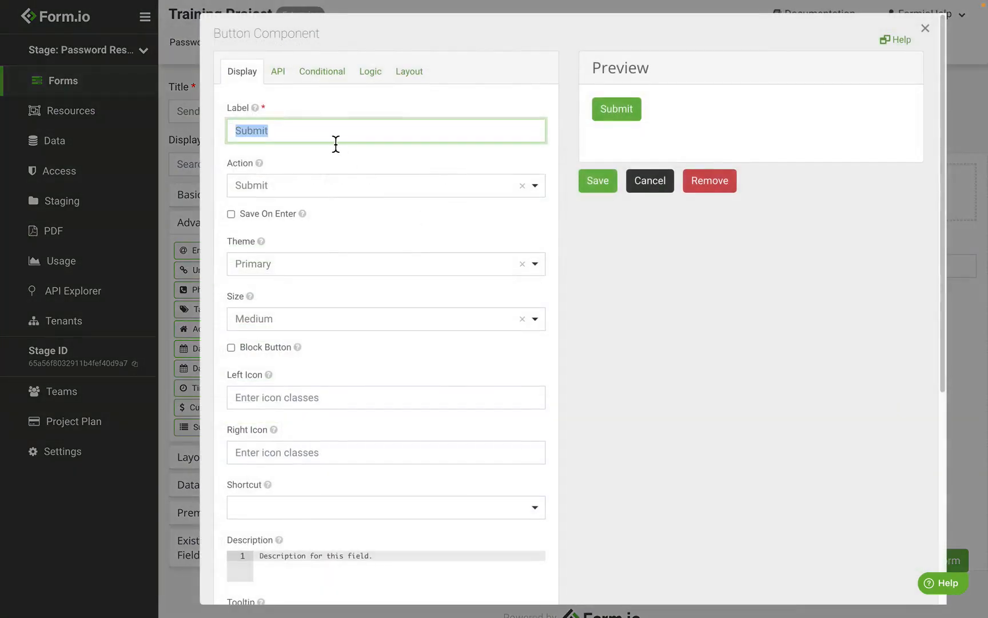
{"action": "type", "text": "Send Email"}
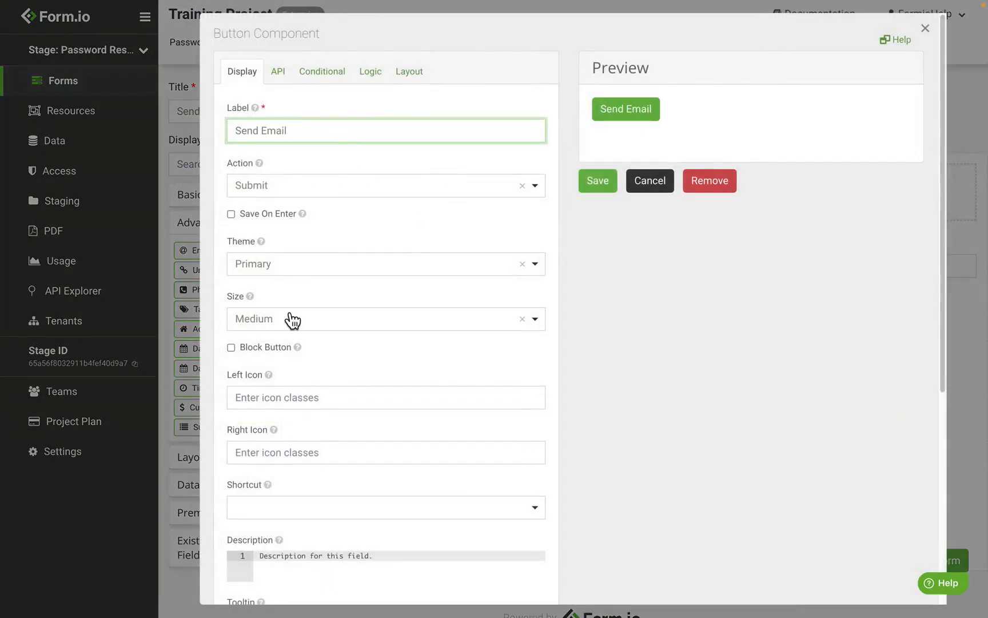
{"action": "left_click", "coordinate": [296, 396]}
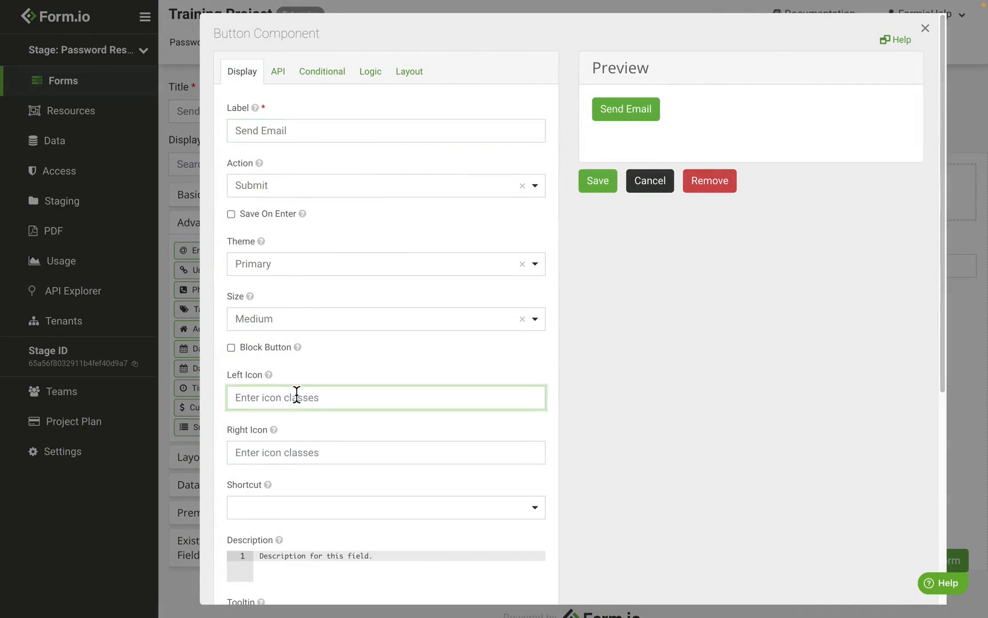
{"action": "type", "text": "fa"}
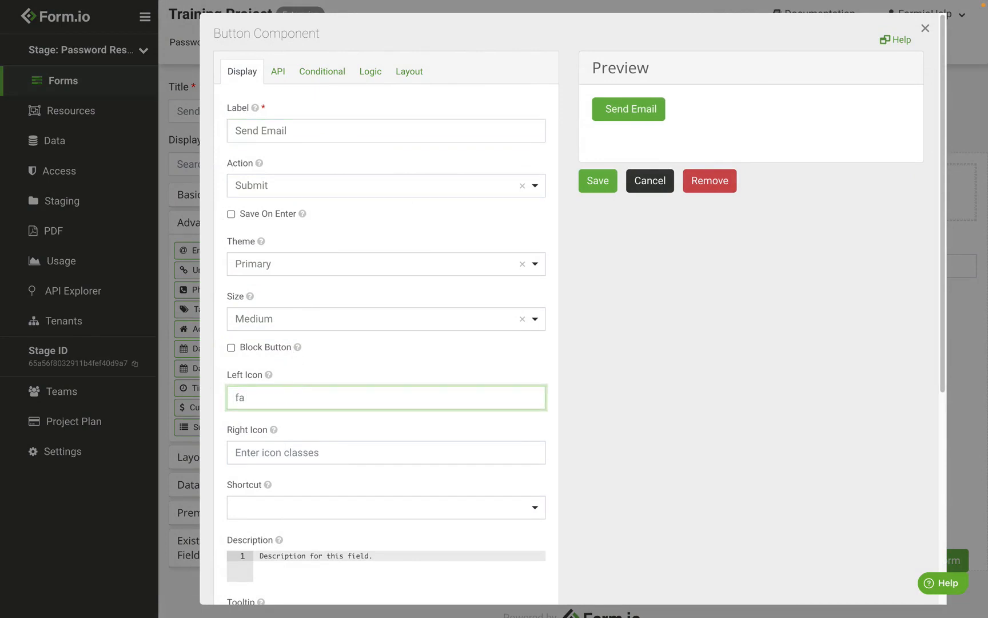
{"action": "type", "text": " fa-send"}
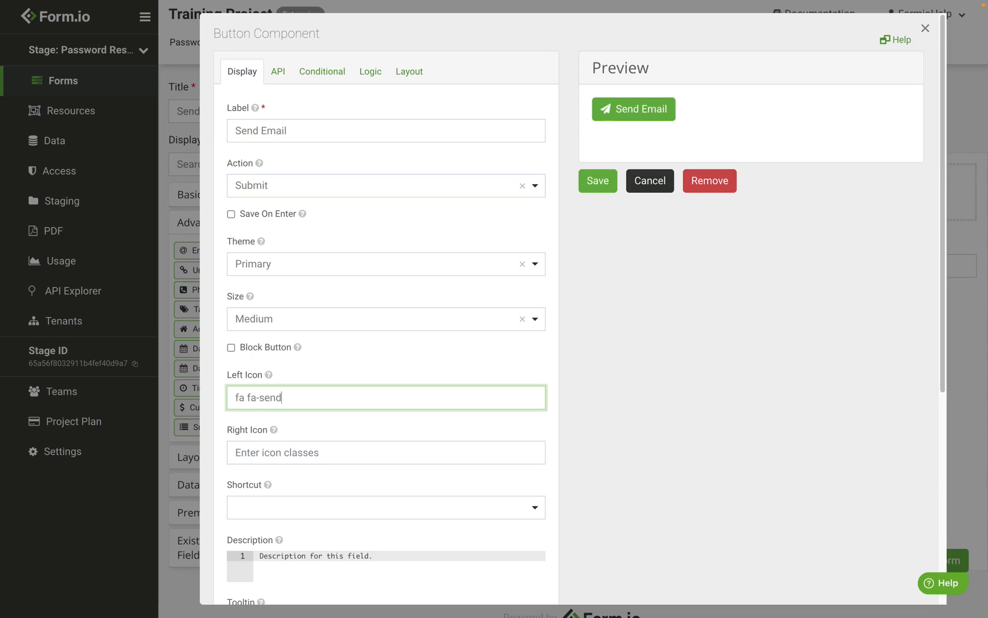
Step: Make the Send Email button a block button, save it and create the form
{"action": "left_click", "coordinate": [275, 349]}
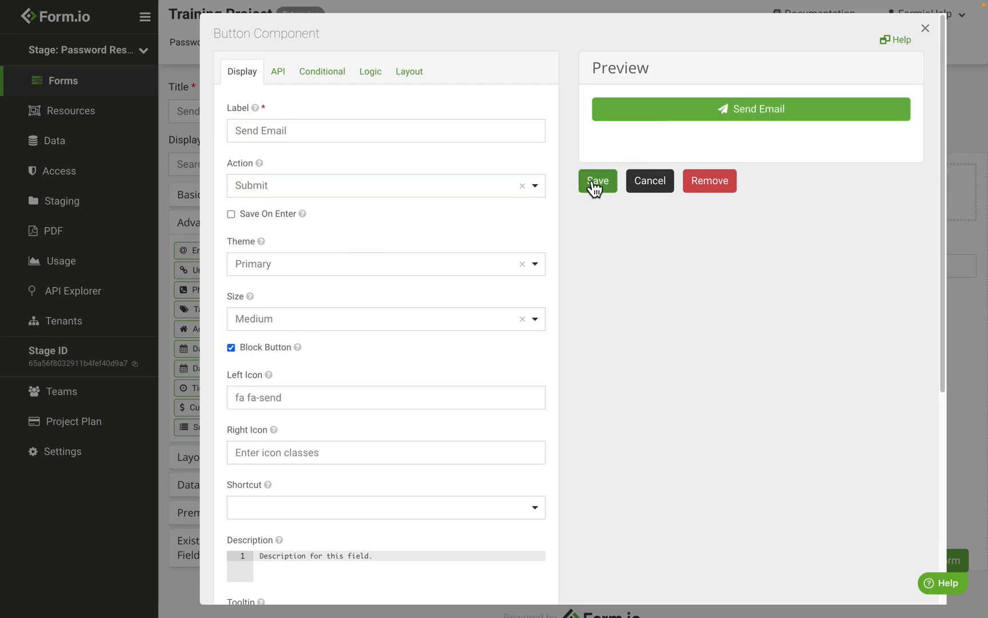
{"action": "left_click", "coordinate": [608, 181]}
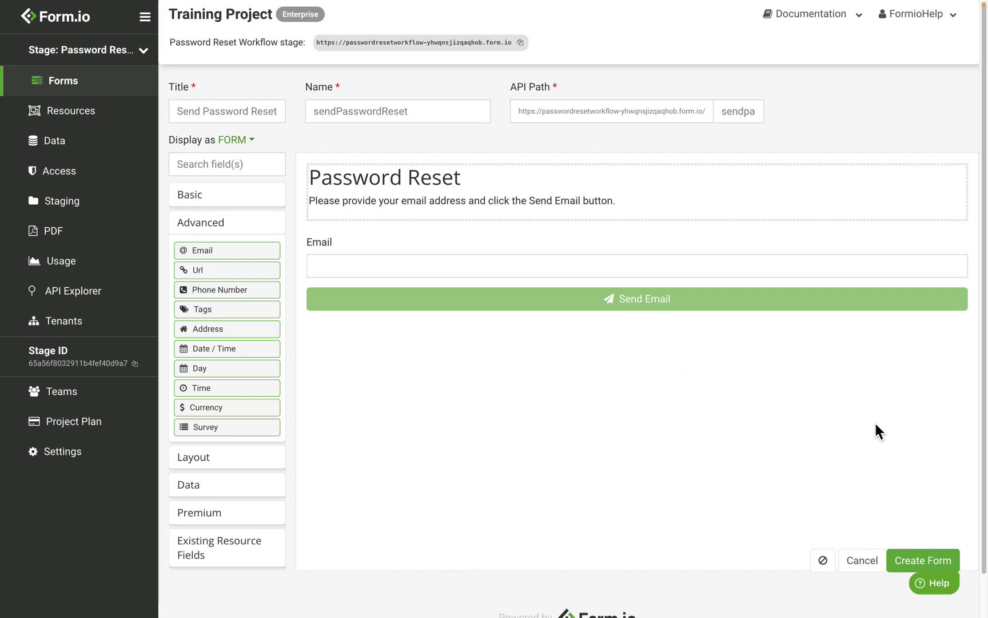
{"action": "left_click", "coordinate": [927, 559]}
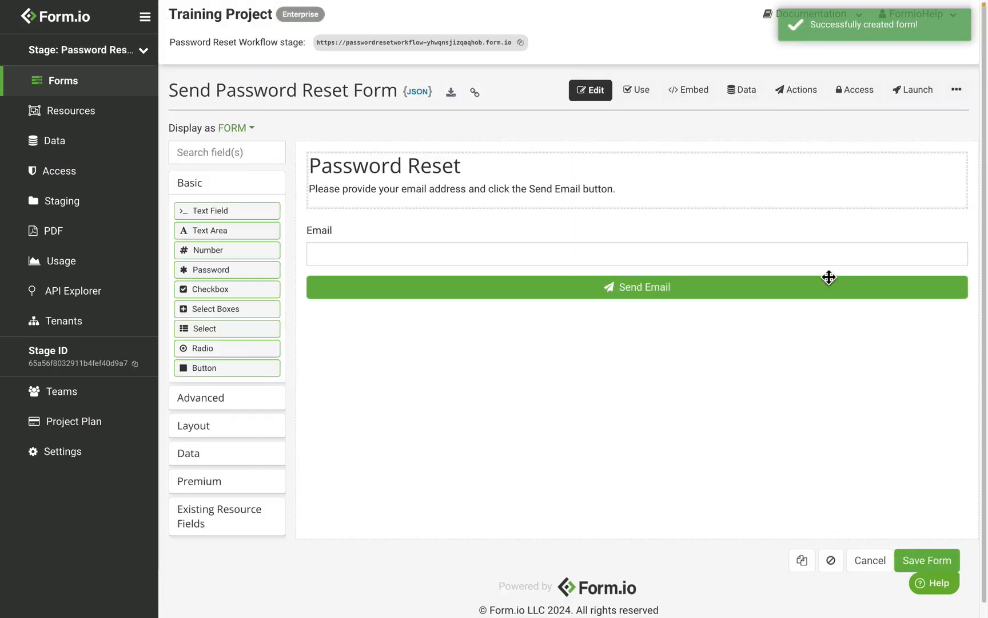
Step: Grant the Anonymous role the Create Own Submissions permission on the Send Password Reset form and save the settings
{"action": "left_click", "coordinate": [867, 108]}
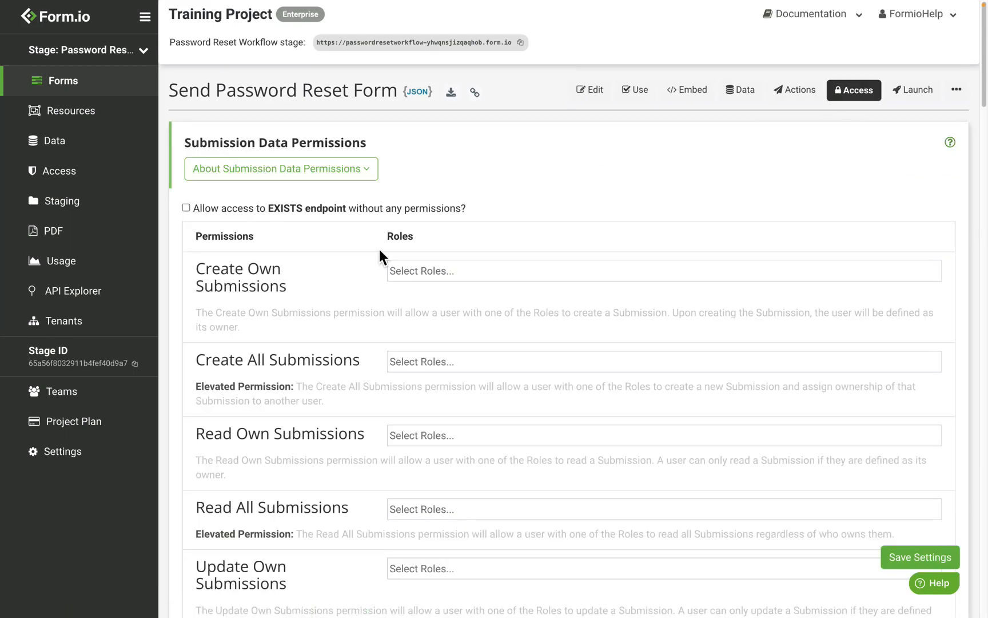
{"action": "left_click", "coordinate": [423, 271]}
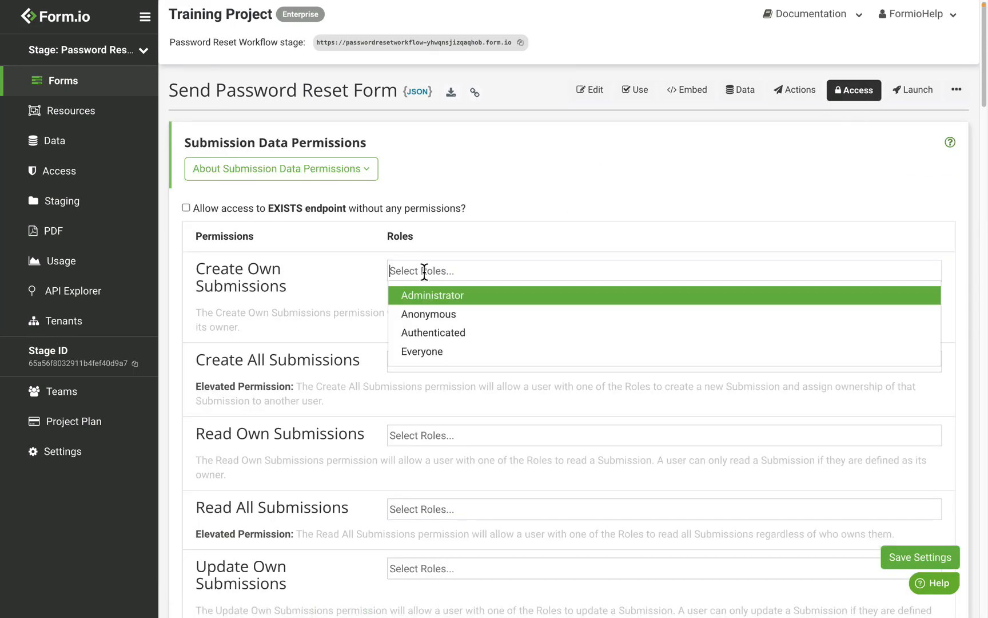
{"action": "left_click", "coordinate": [449, 325]}
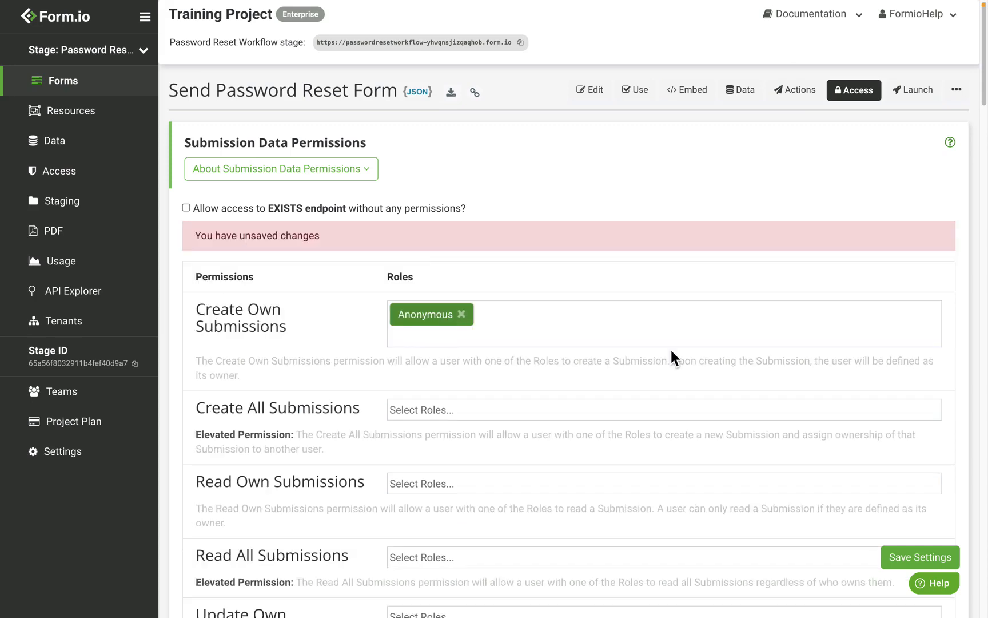
{"action": "left_click", "coordinate": [950, 559]}
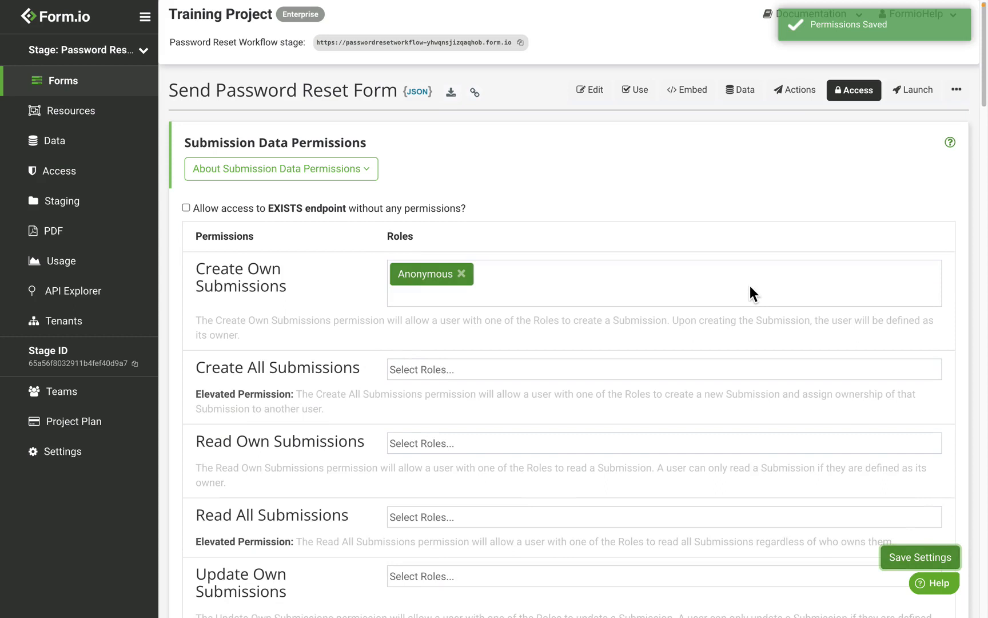
Step: Add an Email action to the Send Password Reset form and set its transport to SMTP
{"action": "left_click", "coordinate": [798, 90]}
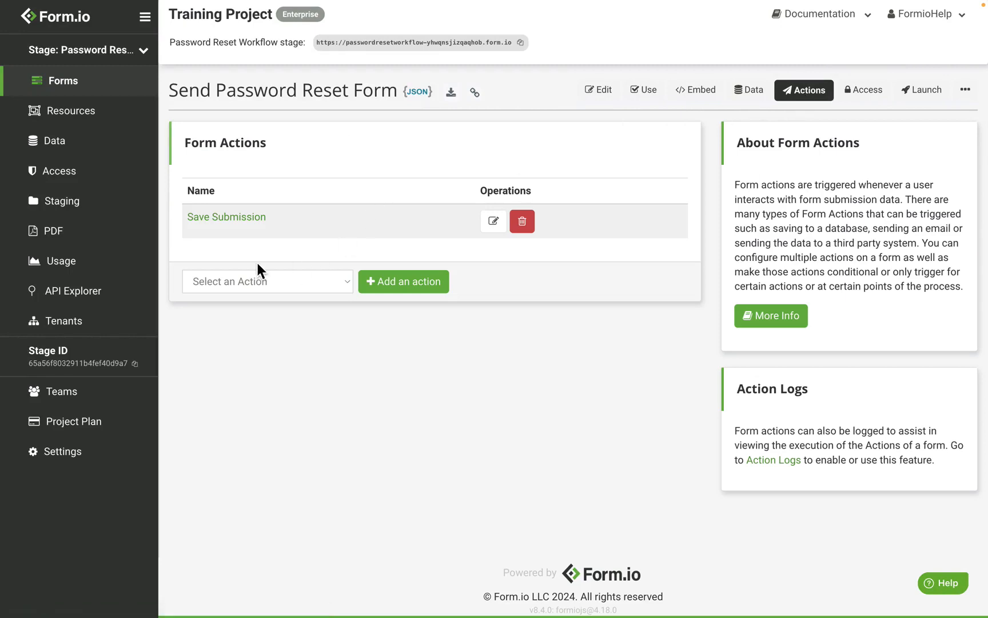
{"action": "left_click", "coordinate": [263, 279]}
{"action": "left_click", "coordinate": [259, 295]}
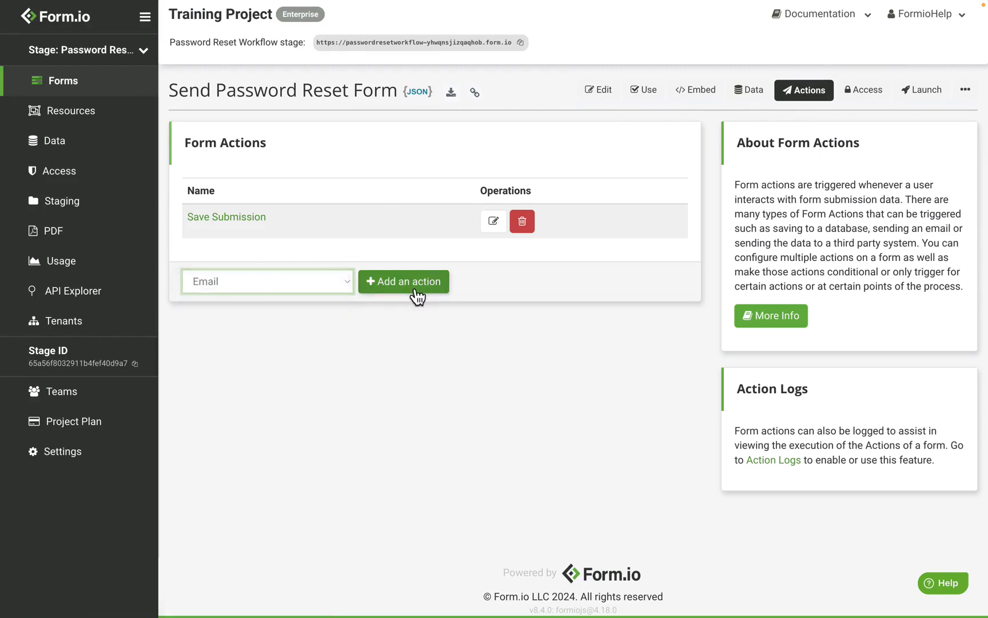
{"action": "left_click", "coordinate": [413, 289]}
{"action": "left_click", "coordinate": [271, 243]}
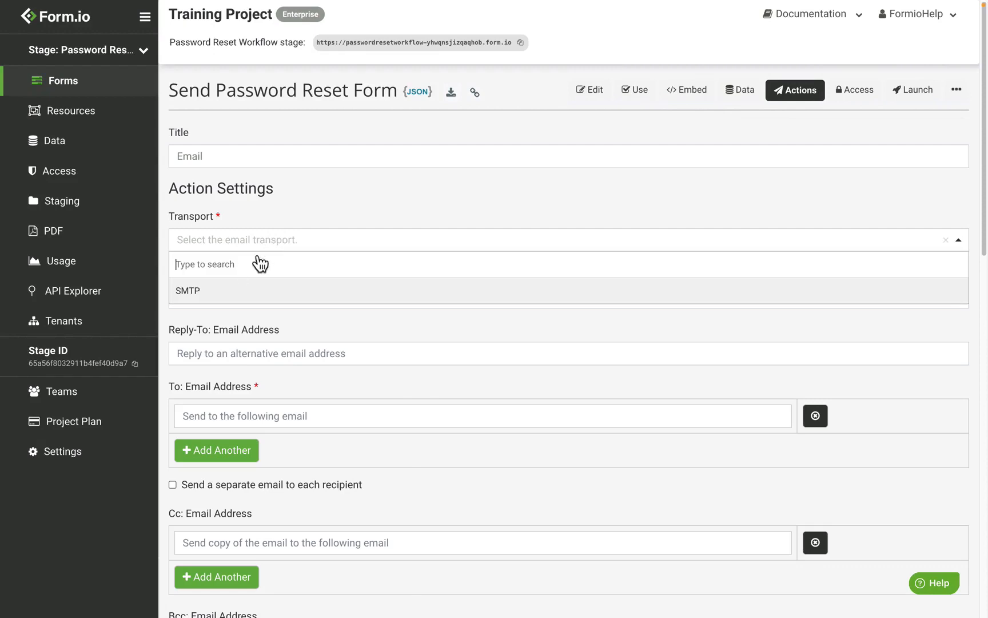
{"action": "left_click", "coordinate": [226, 293]}
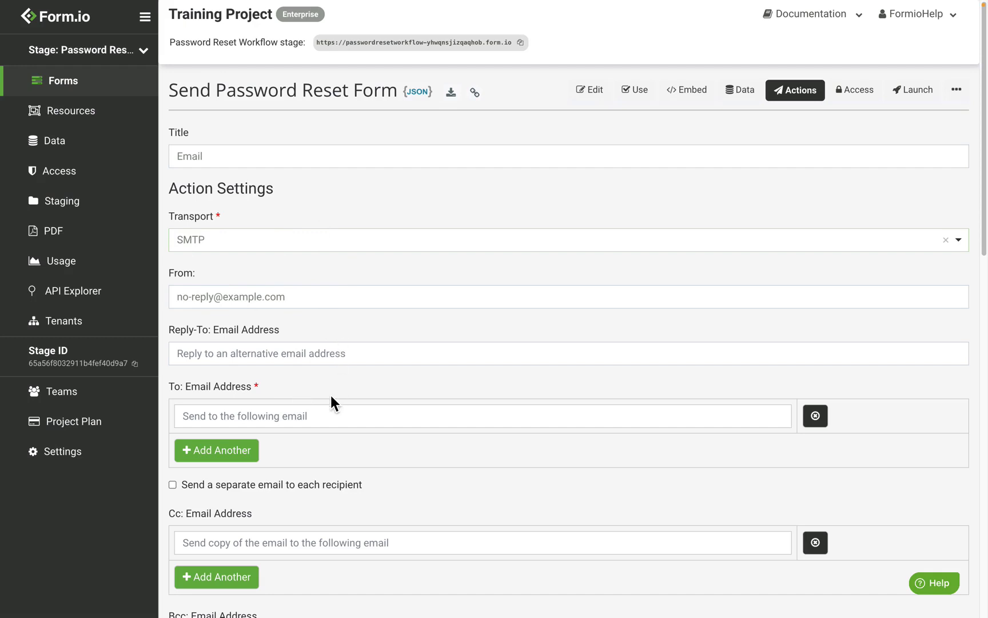
Step: Set the Email action's To address to {{ data.email }}
{"action": "left_click", "coordinate": [322, 416]}
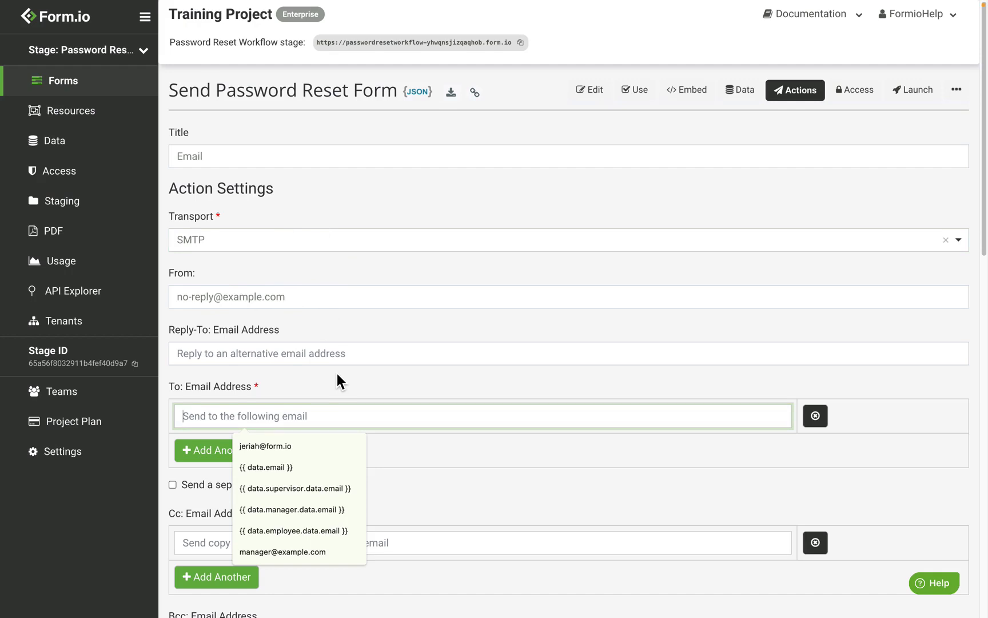
{"action": "type", "text": "{{ data./"}
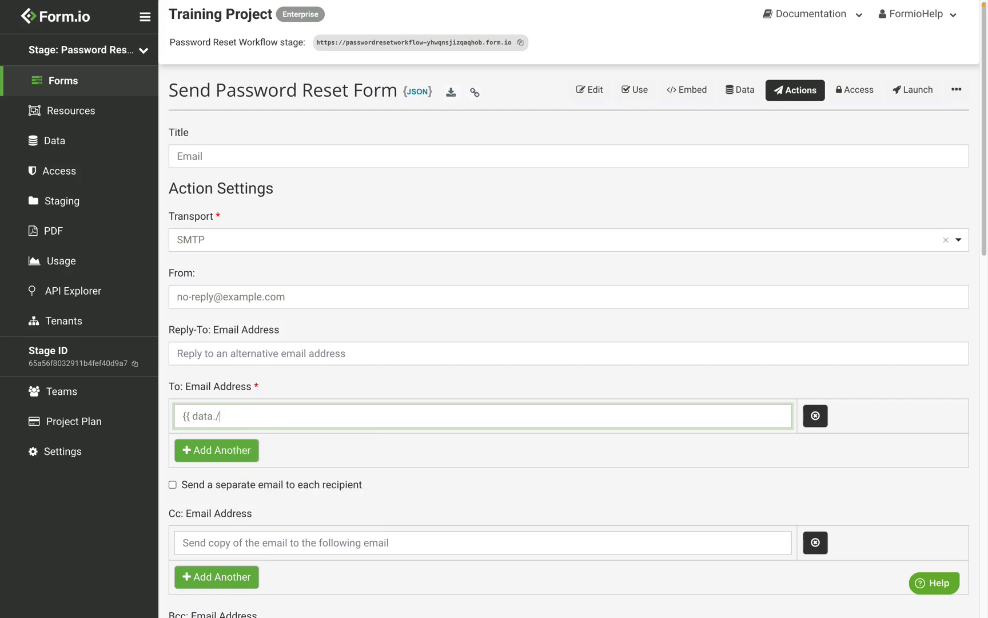
{"action": "key", "text": "BackSpace"}
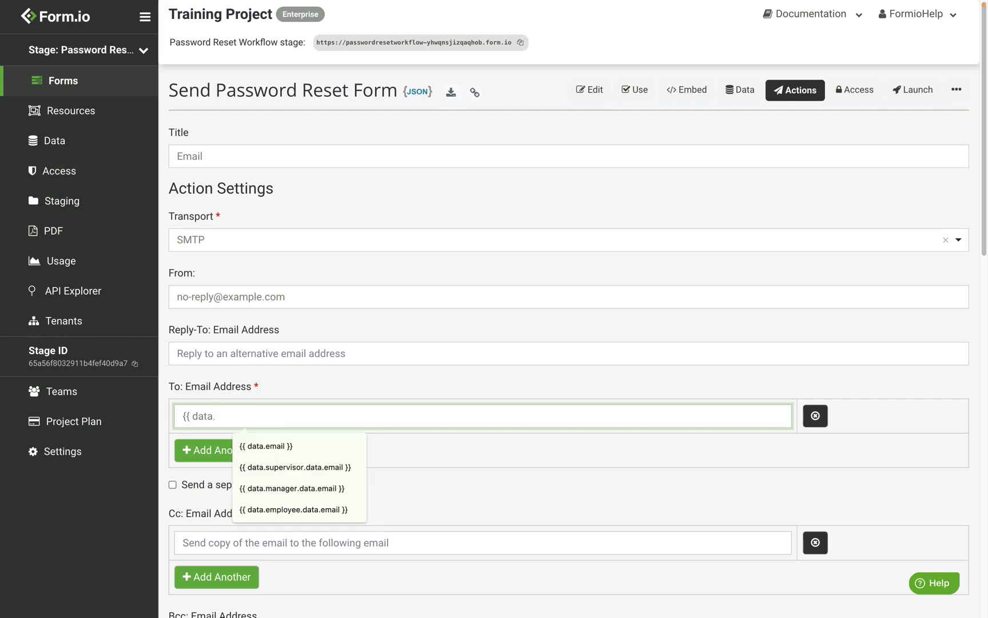
{"action": "type", "text": "email"}
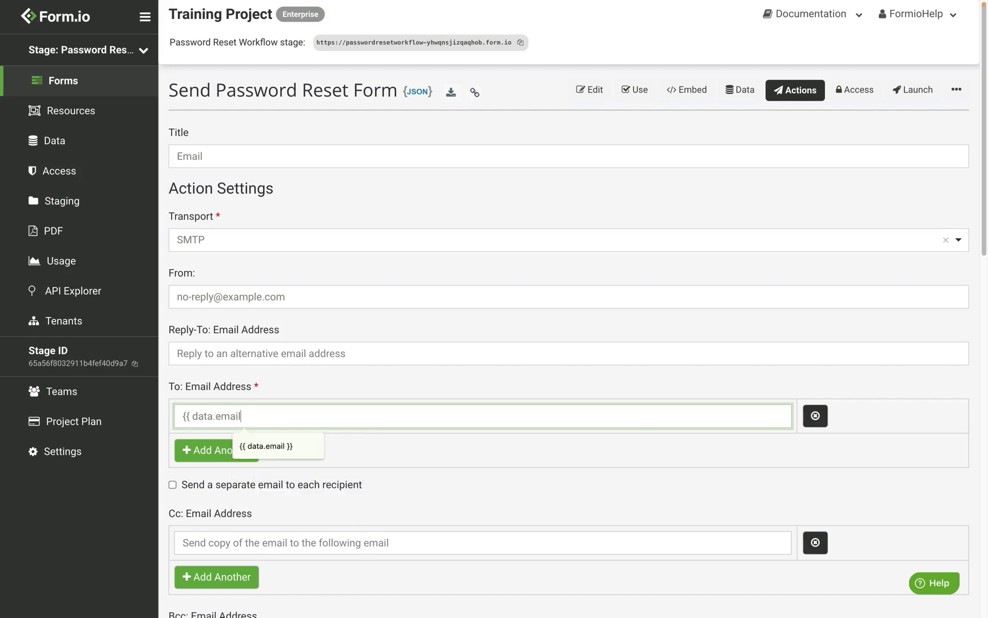
{"action": "type", "text": " }}"}
{"action": "double_click", "coordinate": [232, 416]}
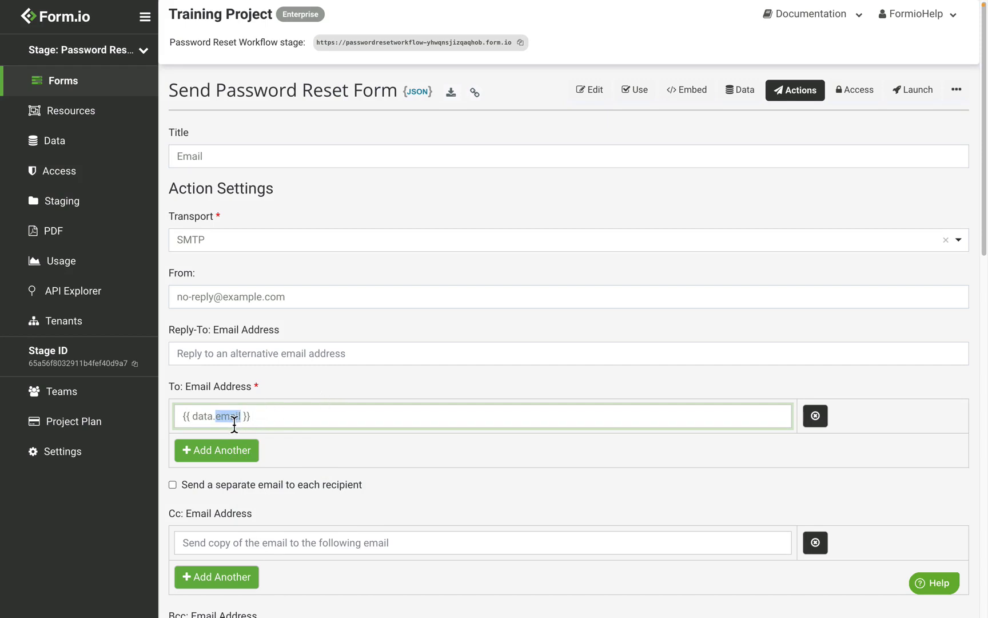
{"action": "left_click", "coordinate": [283, 422]}
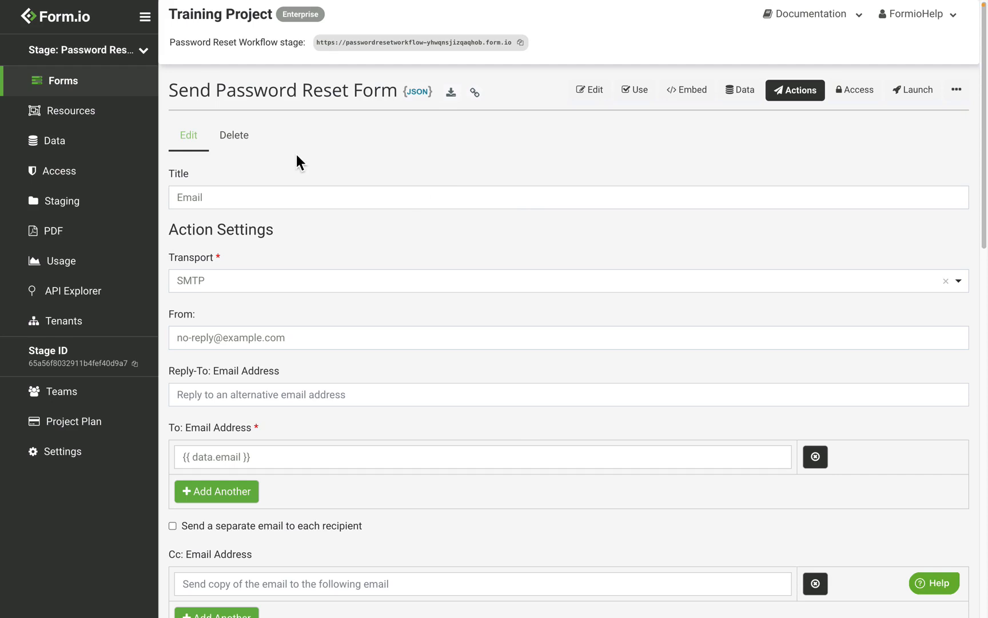
{"action": "scroll", "coordinate": [297, 157], "scroll_direction": "down", "scroll_amount": 8}
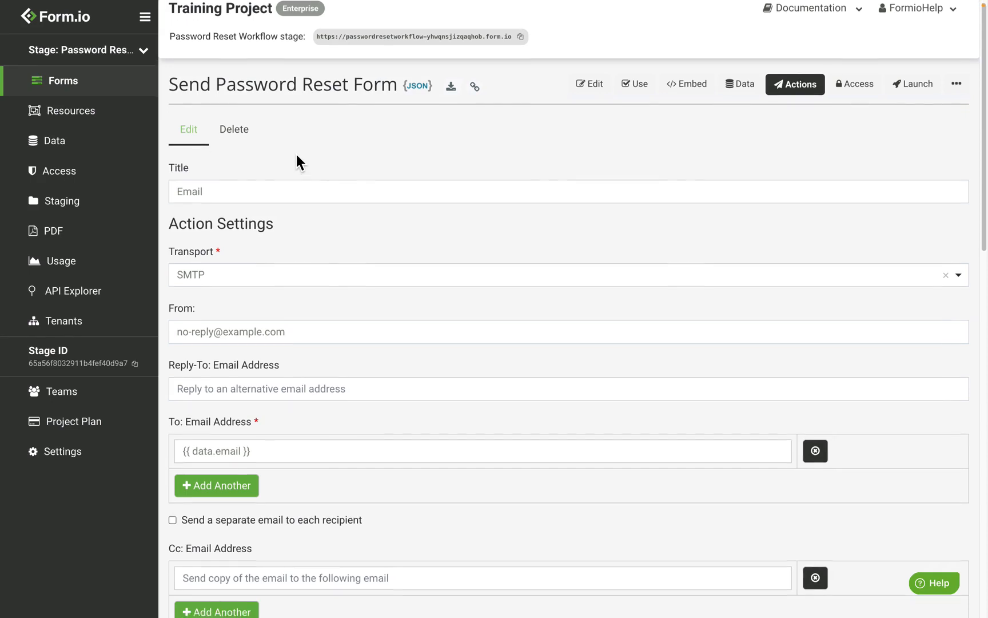
{"action": "scroll", "coordinate": [297, 162], "scroll_direction": "down", "scroll_amount": 3}
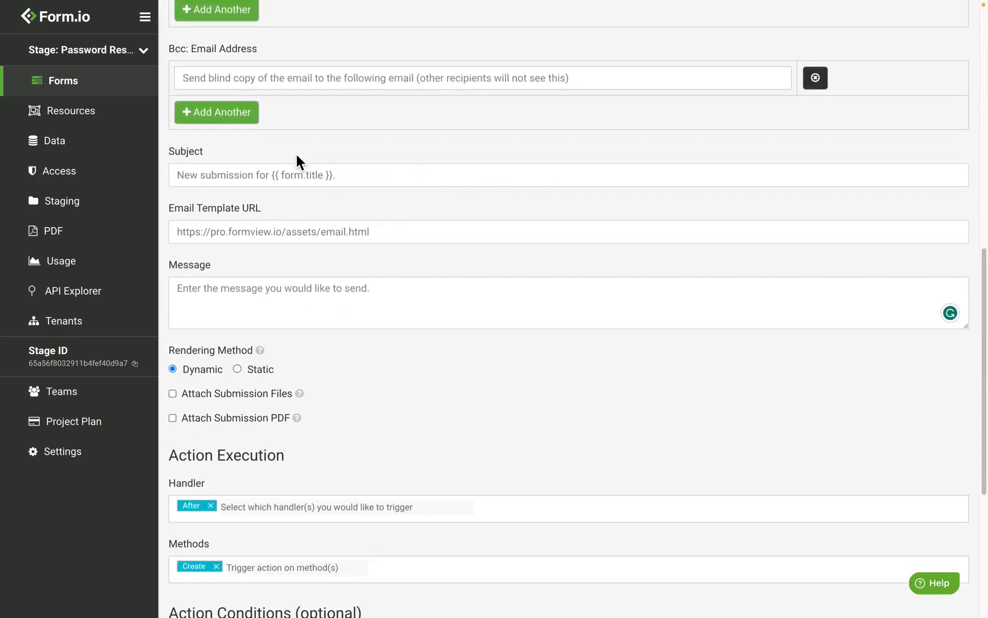
{"action": "scroll", "coordinate": [297, 162], "scroll_direction": "up", "scroll_amount": 1}
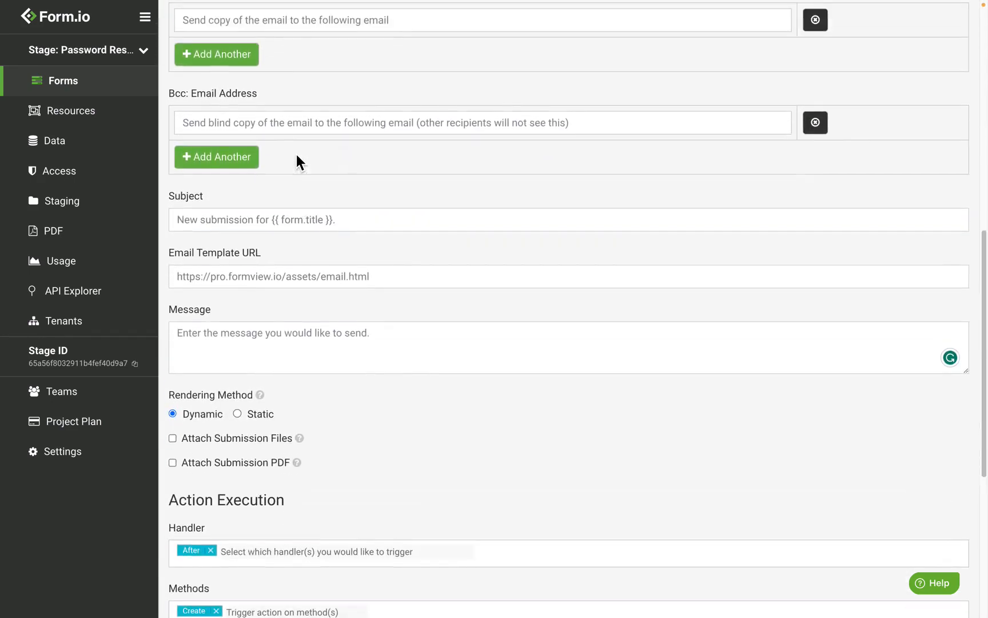
{"action": "left_click", "coordinate": [378, 350]}
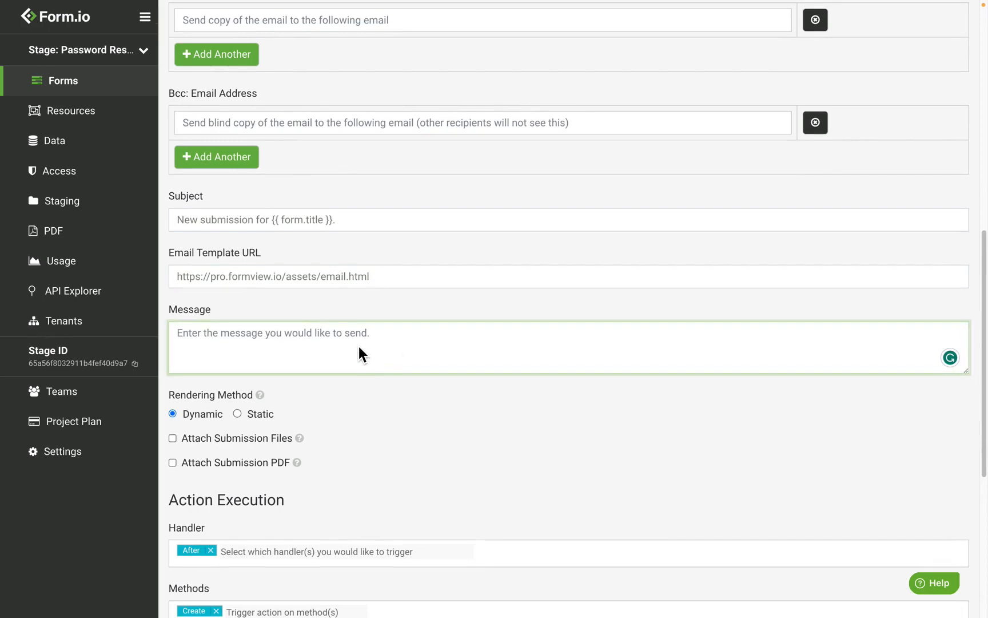
{"action": "key", "text": "ctrl+v"}
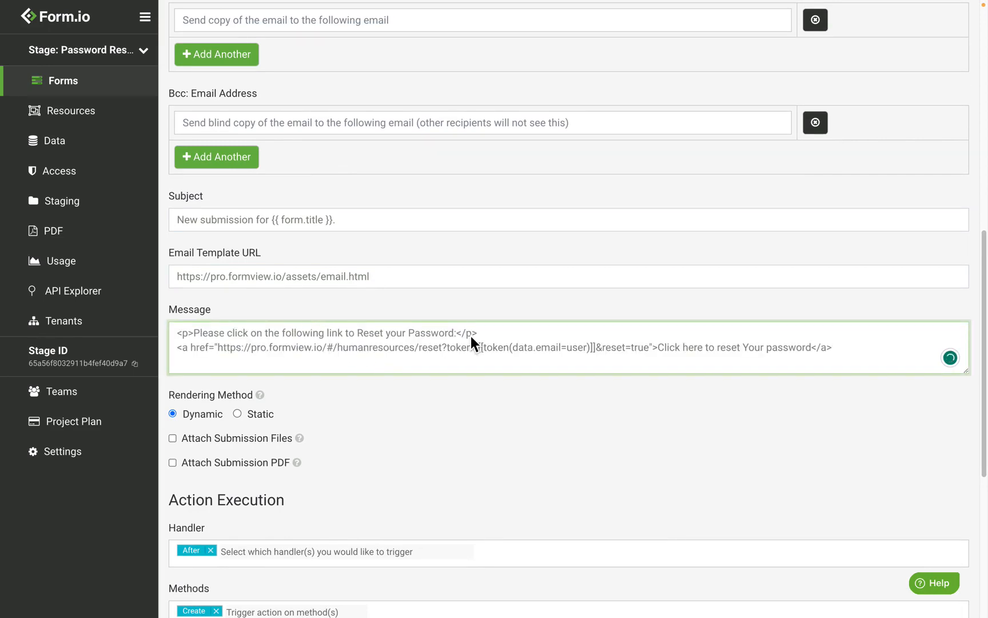
{"action": "left_click_drag", "start_coordinate": [494, 334], "coordinate": [186, 334]}
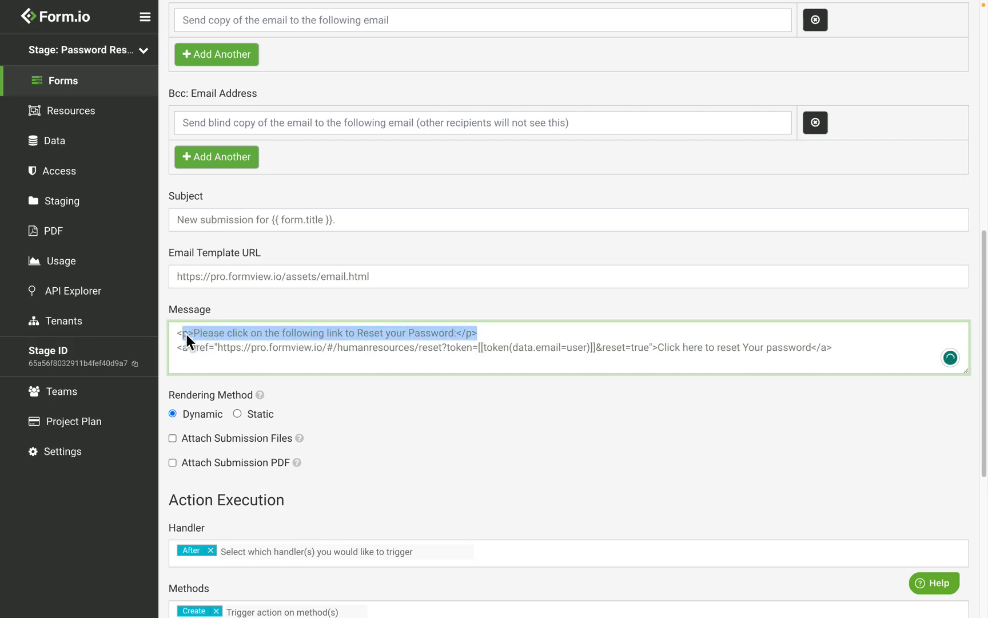
{"action": "left_click", "coordinate": [506, 332]}
{"action": "left_click_drag", "start_coordinate": [218, 347], "coordinate": [325, 353]}
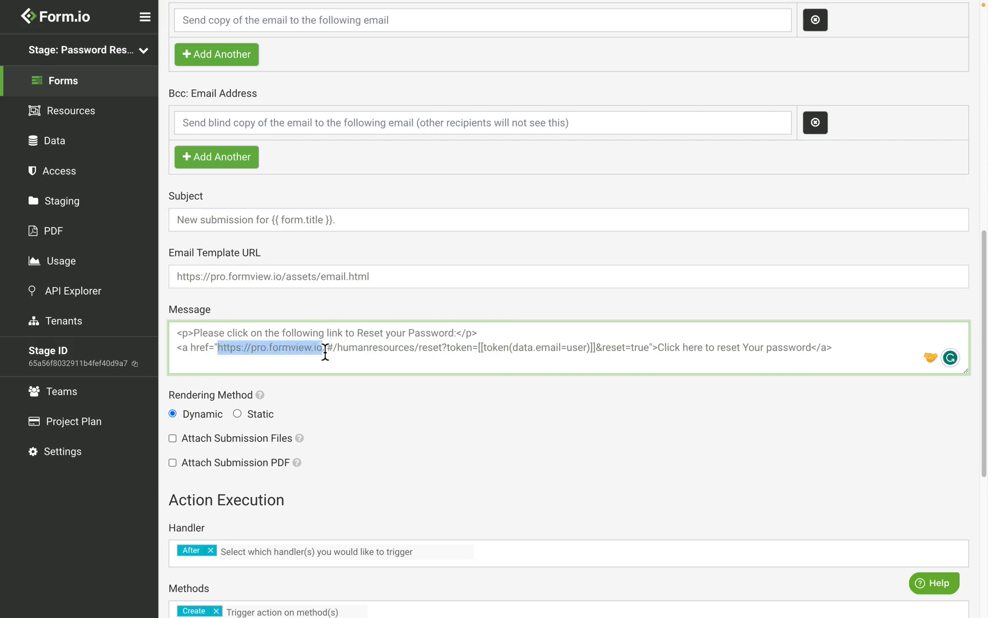
{"action": "double_click", "coordinate": [380, 350]}
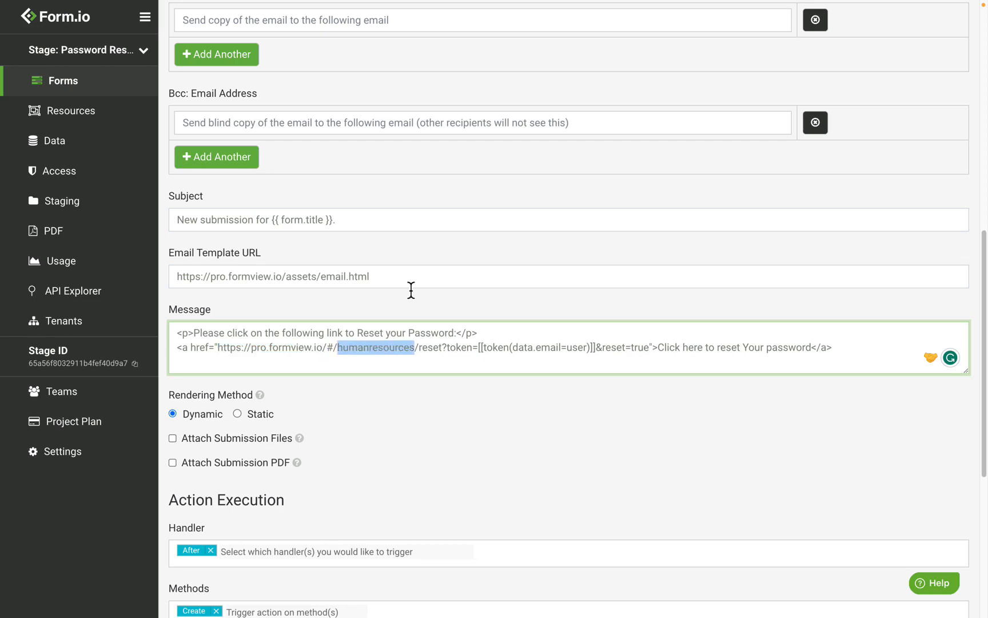
{"action": "left_click", "coordinate": [404, 348]}
Step: Copy the stage's project URL and paste it over "humanresources" in the message's reset link
{"action": "scroll", "coordinate": [404, 348], "scroll_direction": "up", "scroll_amount": 10}
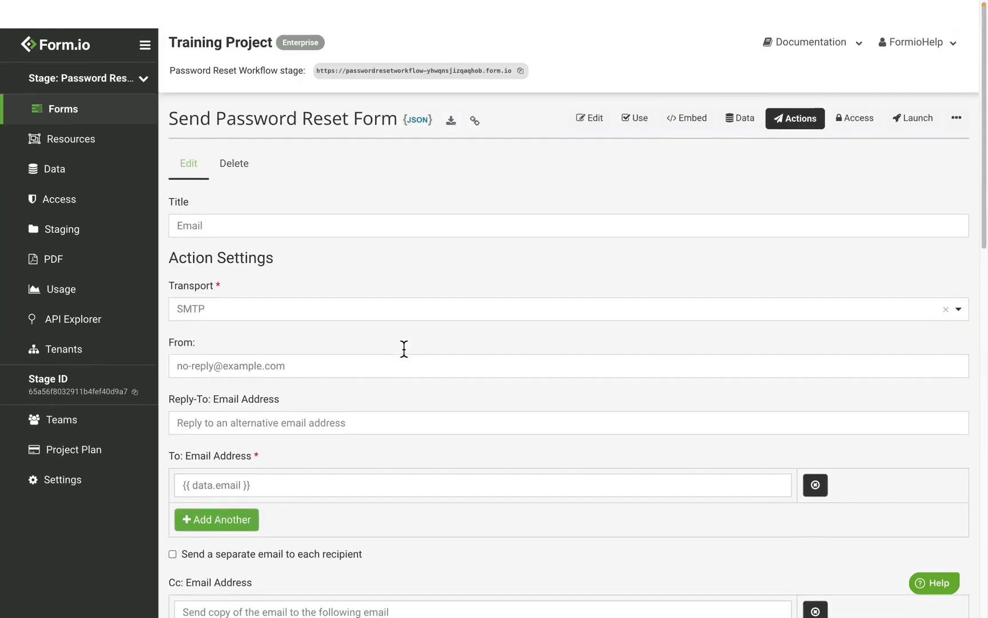
{"action": "scroll", "coordinate": [404, 348], "scroll_direction": "down", "scroll_amount": 1}
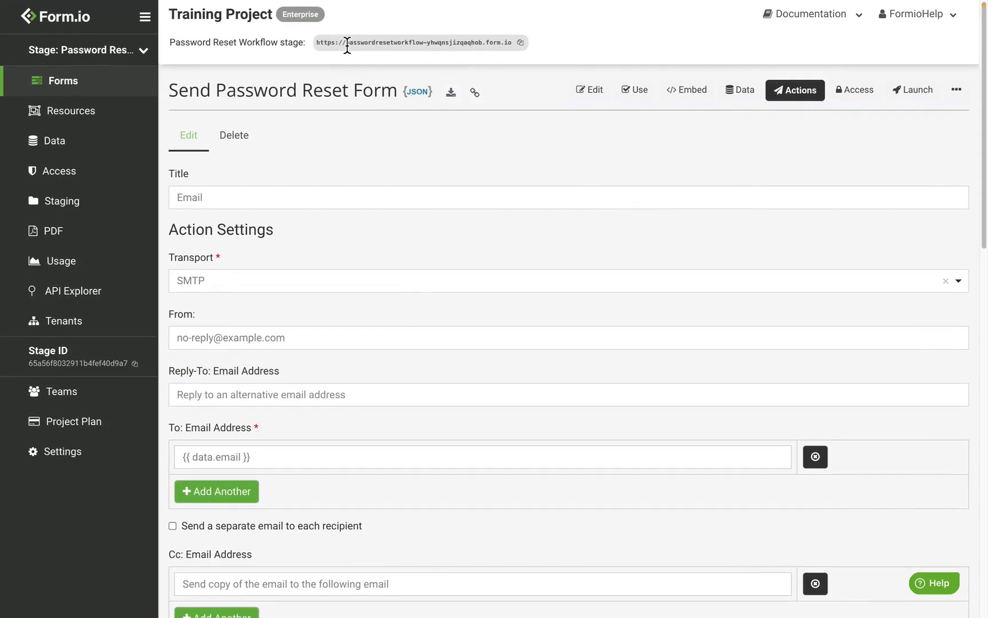
{"action": "left_click_drag", "start_coordinate": [346, 44], "coordinate": [488, 44]}
{"action": "scroll", "coordinate": [424, 145], "scroll_direction": "down", "scroll_amount": 8}
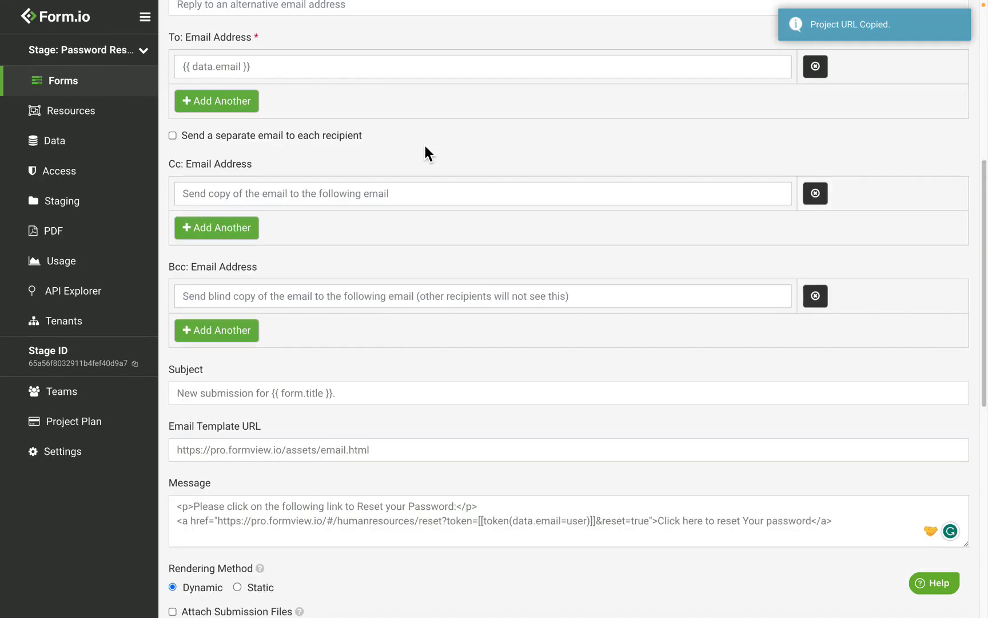
{"action": "double_click", "coordinate": [367, 444]}
{"action": "key", "text": "ctrl+v"}
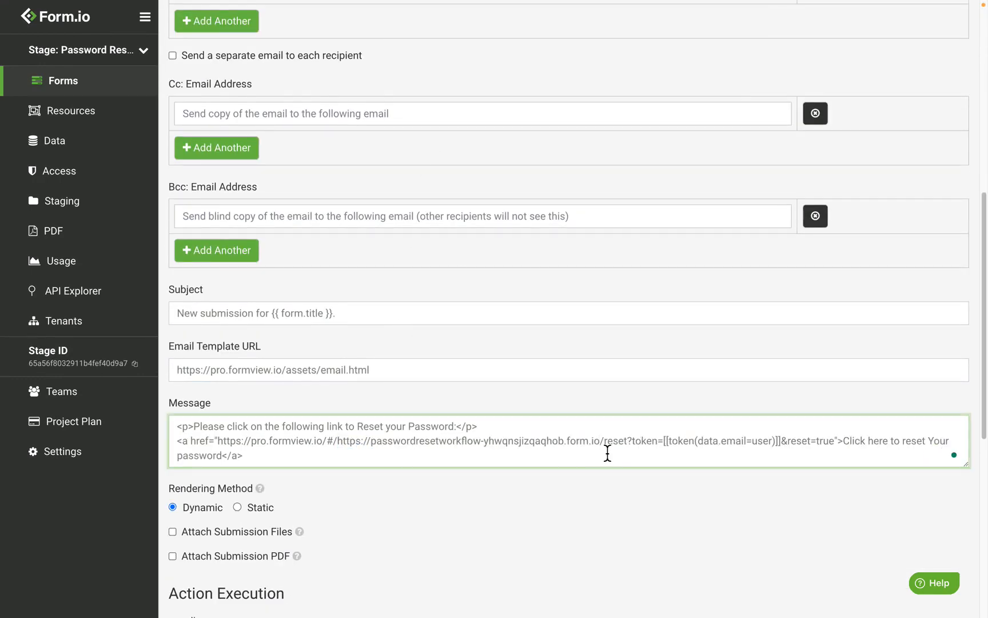
{"action": "key", "text": "BackSpace"}
{"action": "key", "text": "BackSpace"}
{"action": "key", "text": "BackSpace"}
{"action": "key", "text": "BackSpace"}
{"action": "key", "text": "BackSpace"}
{"action": "key", "text": "BackSpace"}
{"action": "key", "text": "BackSpace"}
{"action": "key", "text": "BackSpace"}
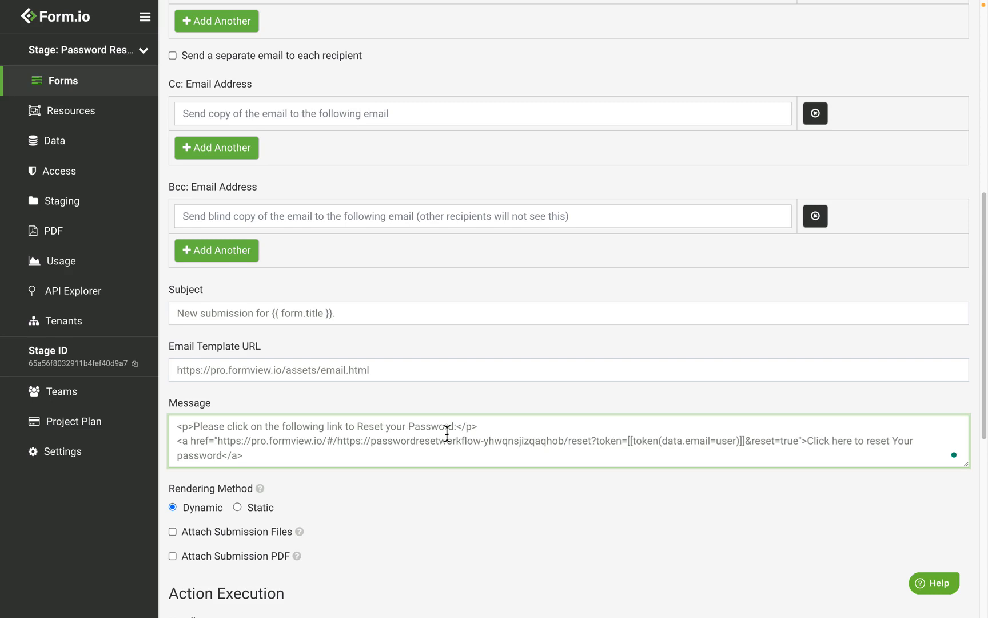
{"action": "left_click", "coordinate": [371, 441]}
{"action": "key", "text": "BackSpace"}
{"action": "key", "text": "BackSpace"}
{"action": "key", "text": "BackSpace"}
{"action": "key", "text": "BackSpace"}
{"action": "key", "text": "BackSpace"}
{"action": "key", "text": "BackSpace"}
{"action": "key", "text": "BackSpace"}
{"action": "key", "text": "BackSpace"}
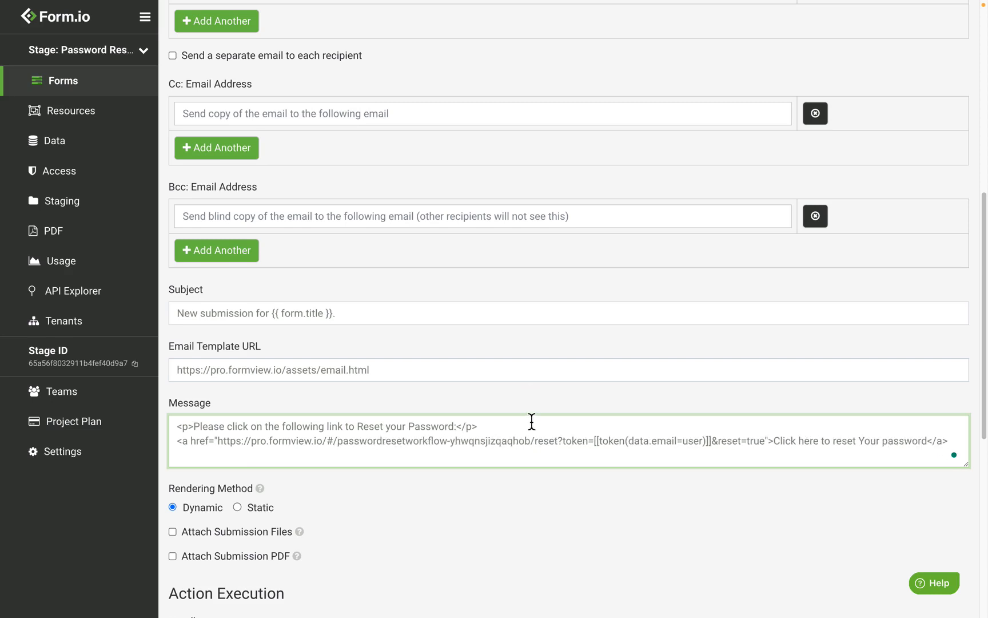
Step: Replace the "reset" path segment of the message's link with "passwordreset" and save the Email action
{"action": "double_click", "coordinate": [551, 446]}
{"action": "type", "text": "password"}
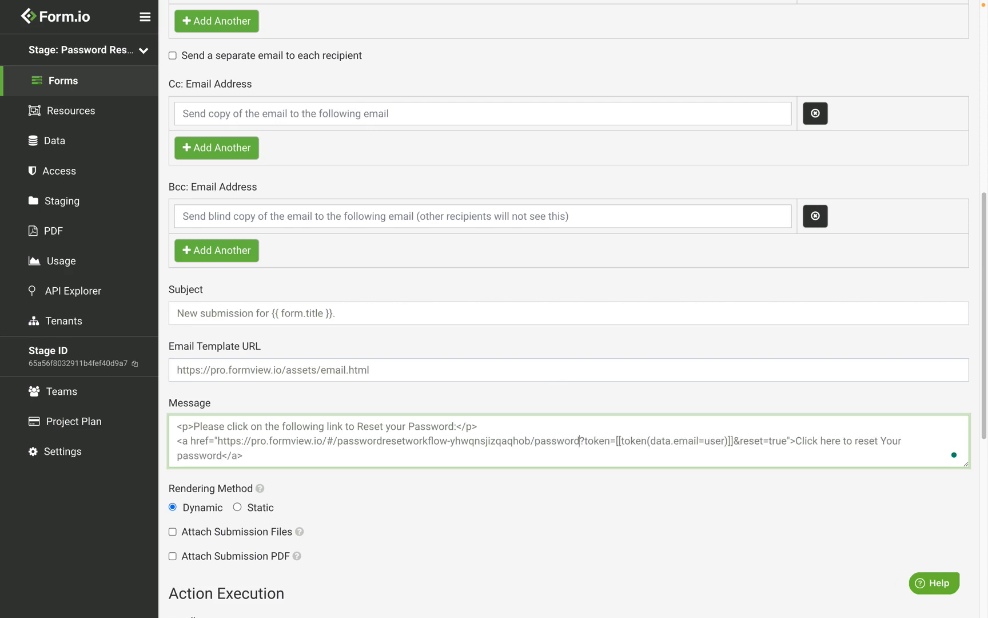
{"action": "type", "text": "reset"}
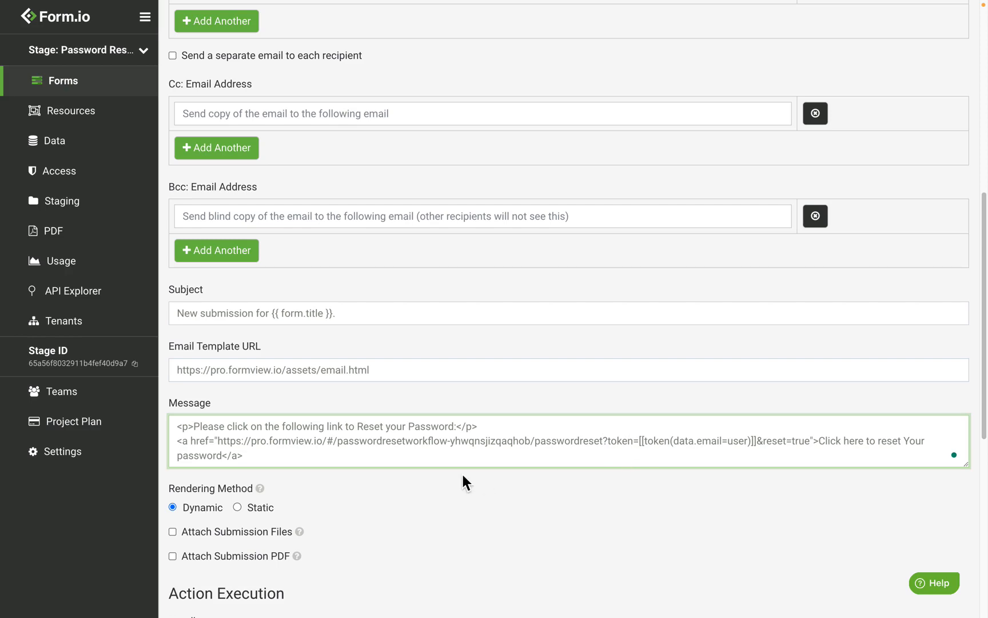
{"action": "scroll", "coordinate": [463, 476], "scroll_direction": "down", "scroll_amount": 5}
{"action": "scroll", "coordinate": [461, 471], "scroll_direction": "down", "scroll_amount": 2}
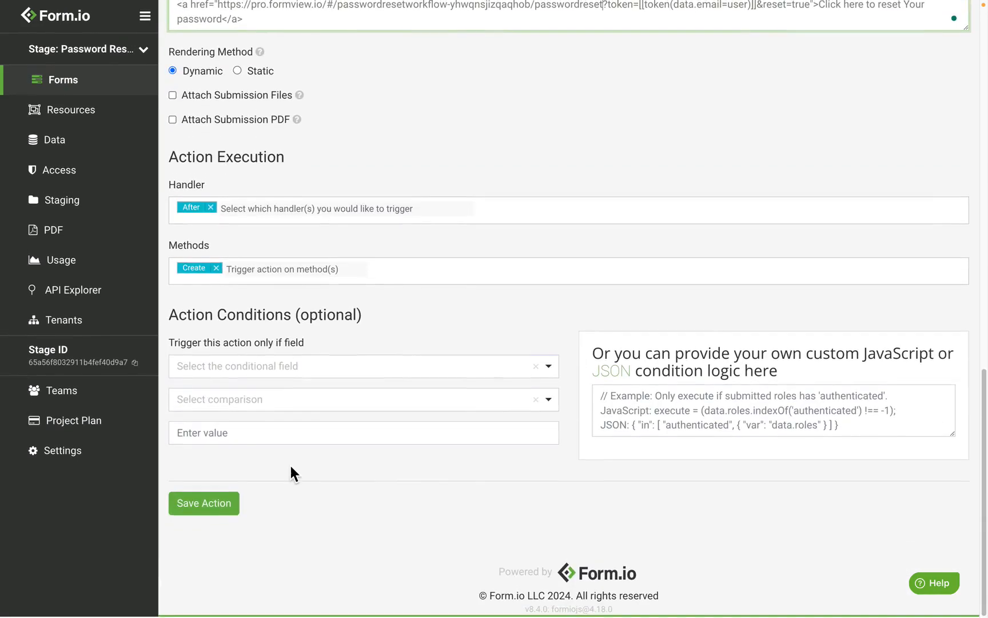
{"action": "left_click", "coordinate": [247, 520]}
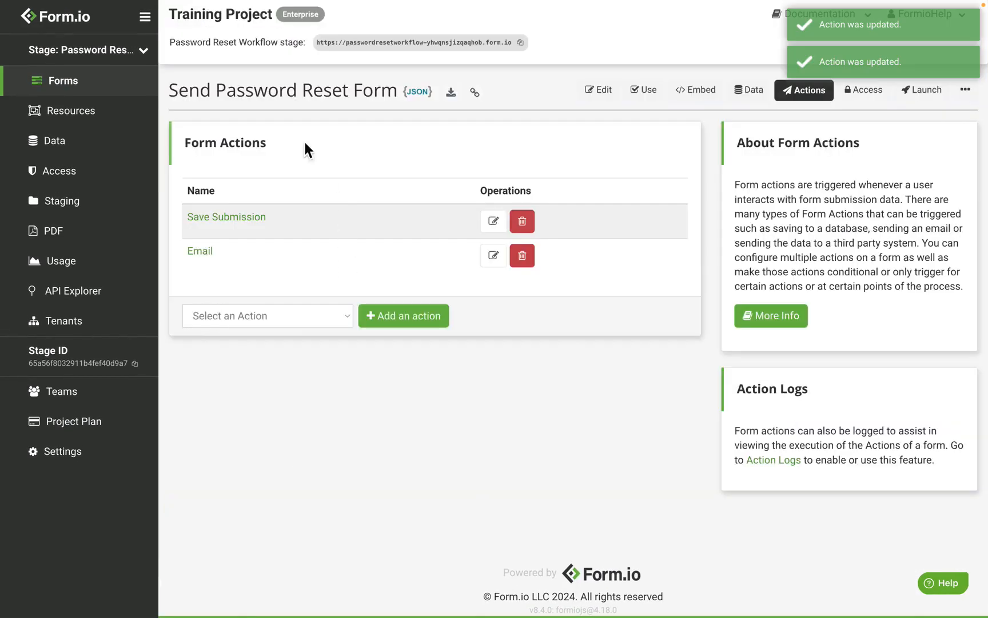
Step: Examine the link address in the "Forgot your password?" HTML element of the User Login form, leaving its settings without saving
{"action": "left_click", "coordinate": [137, 93]}
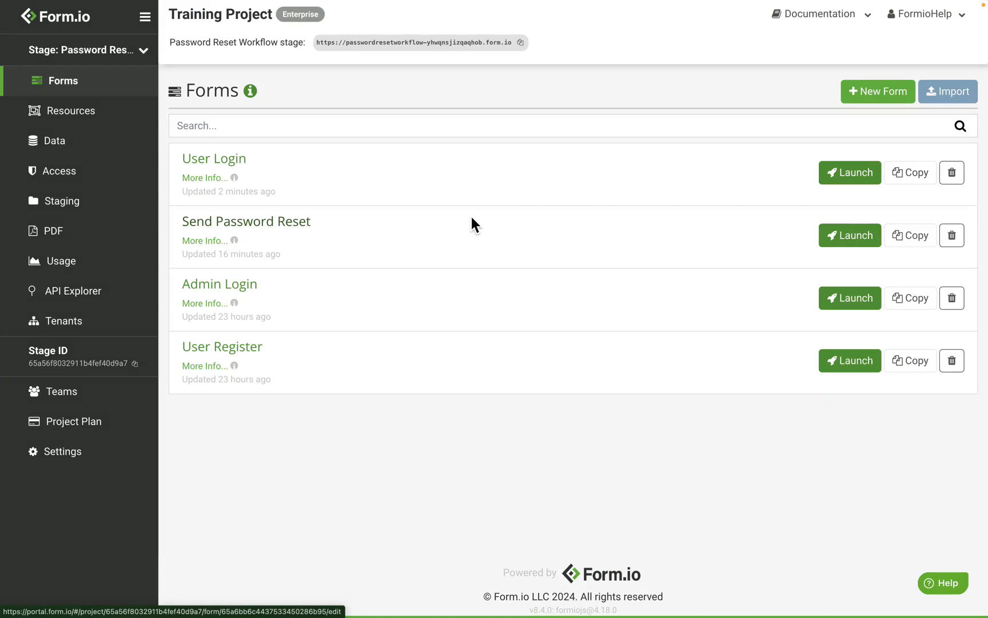
{"action": "left_click", "coordinate": [236, 163]}
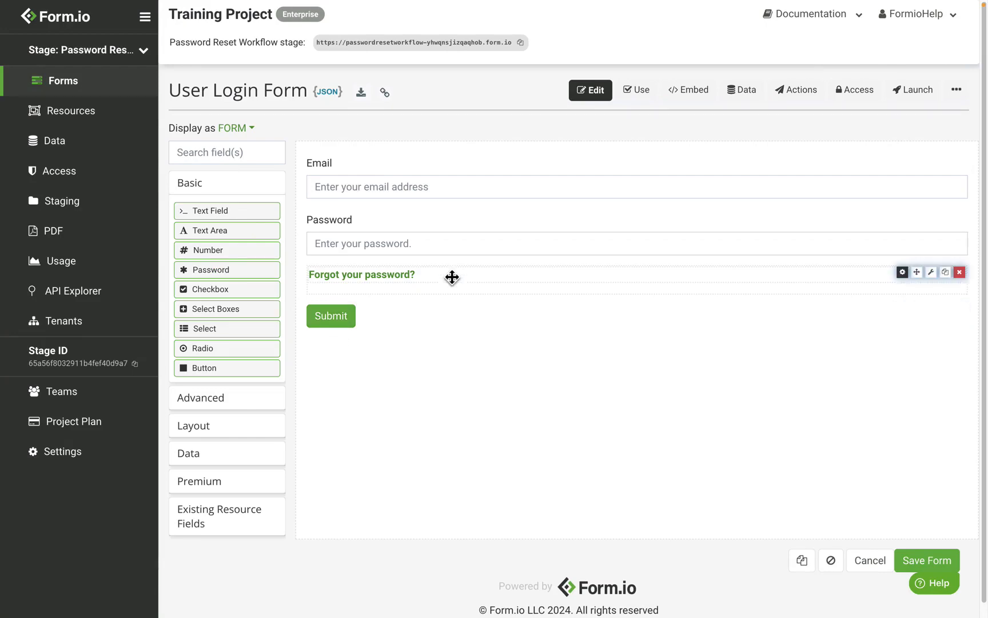
{"action": "left_click", "coordinate": [902, 272]}
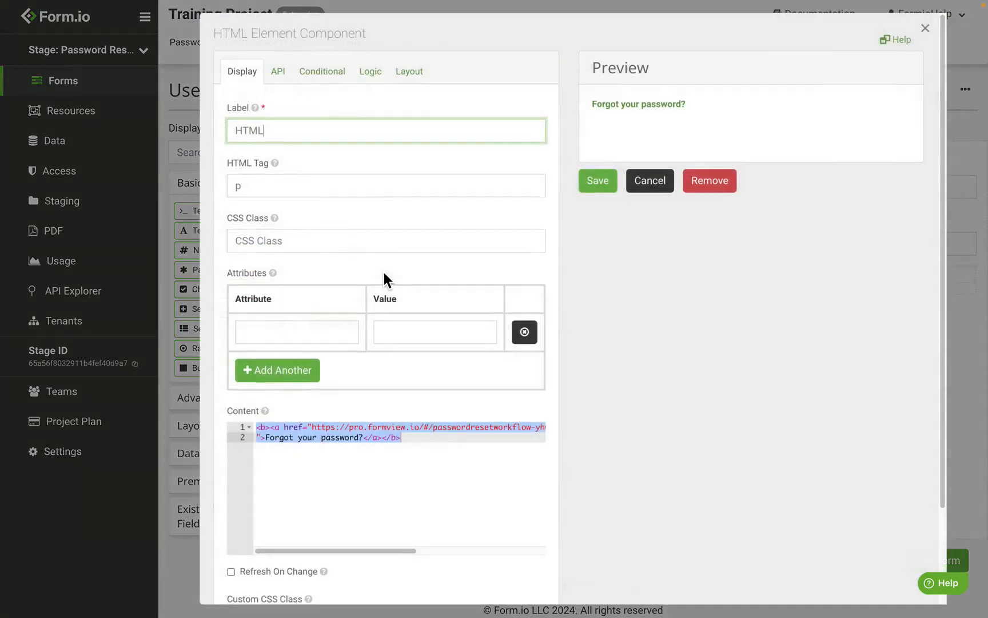
{"action": "left_click", "coordinate": [314, 428]}
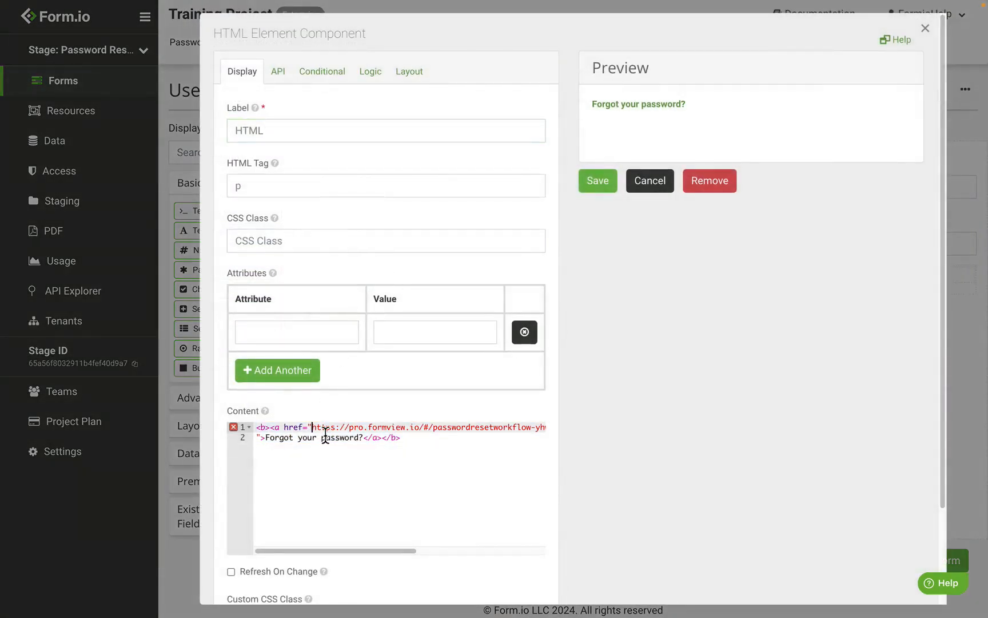
{"action": "left_click_drag", "start_coordinate": [325, 438], "coordinate": [551, 434]}
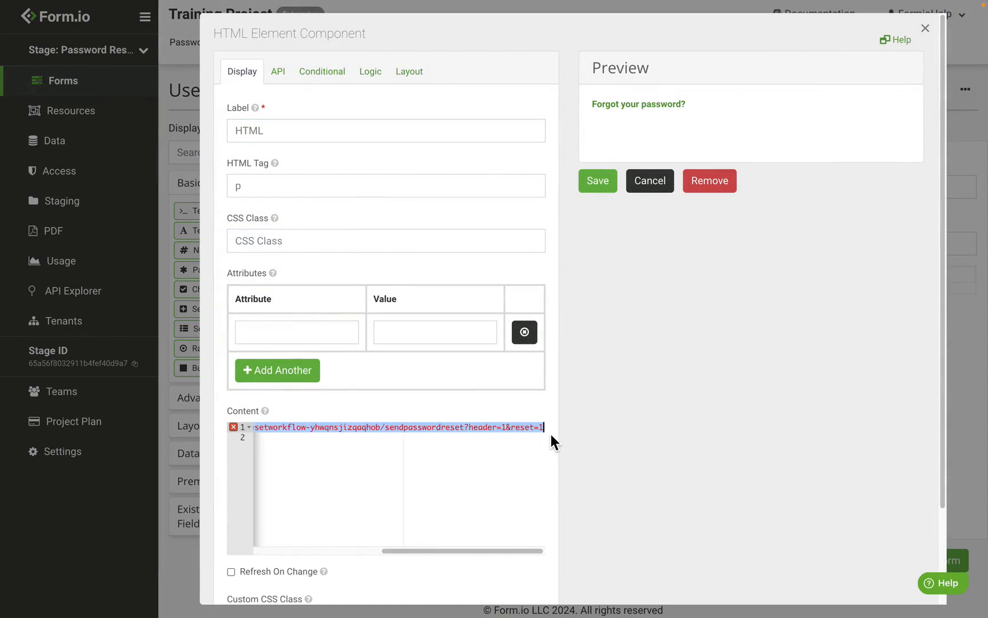
{"action": "left_click", "coordinate": [457, 430]}
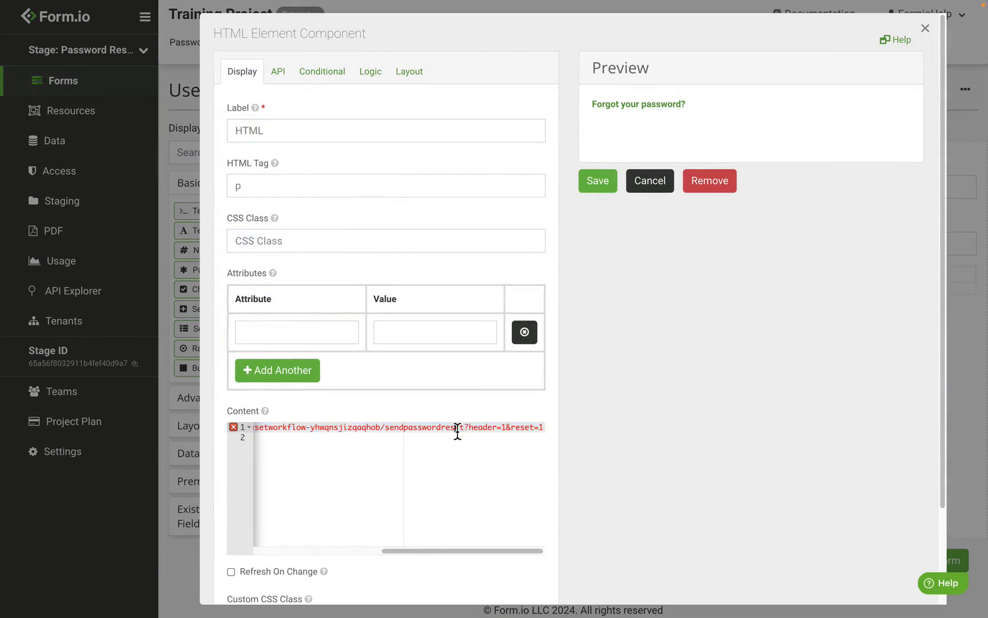
{"action": "left_click", "coordinate": [638, 189]}
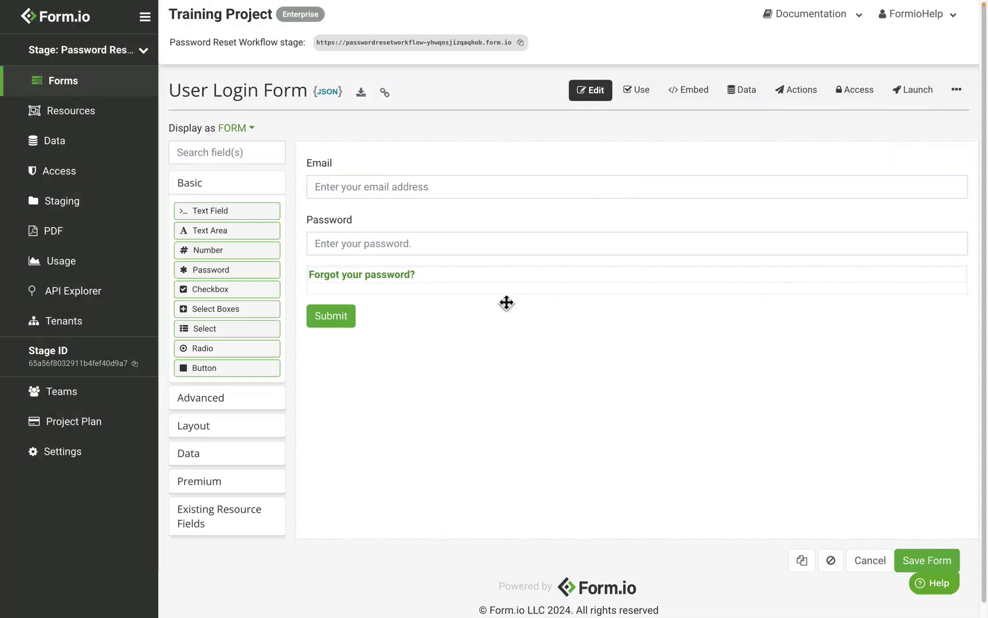
Step: Start a new web form from the project's forms list and title it "Password Reset"
{"action": "left_click", "coordinate": [136, 93]}
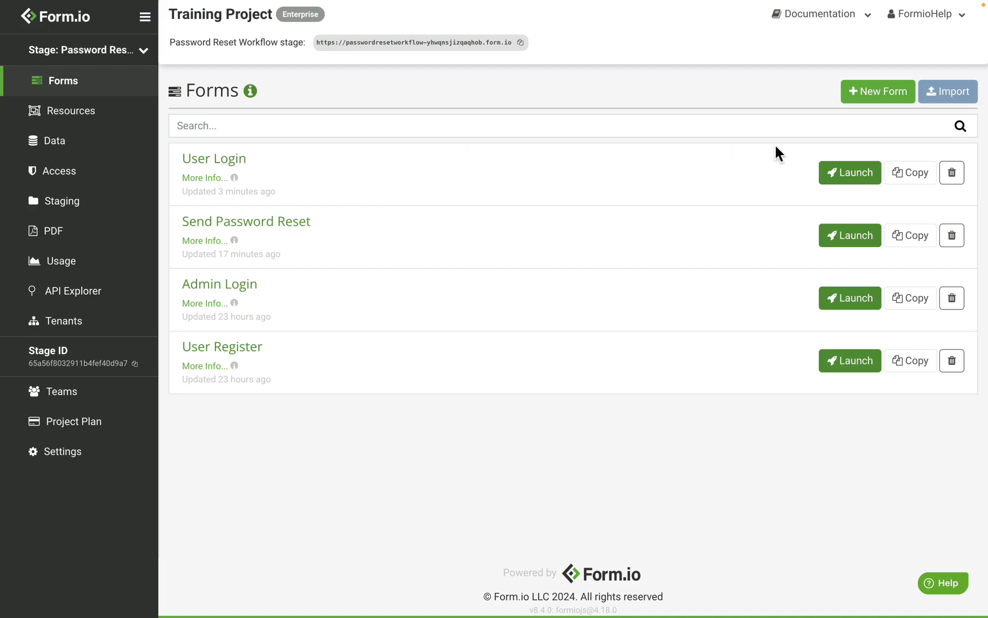
{"action": "left_click", "coordinate": [874, 96]}
{"action": "left_click", "coordinate": [404, 174]}
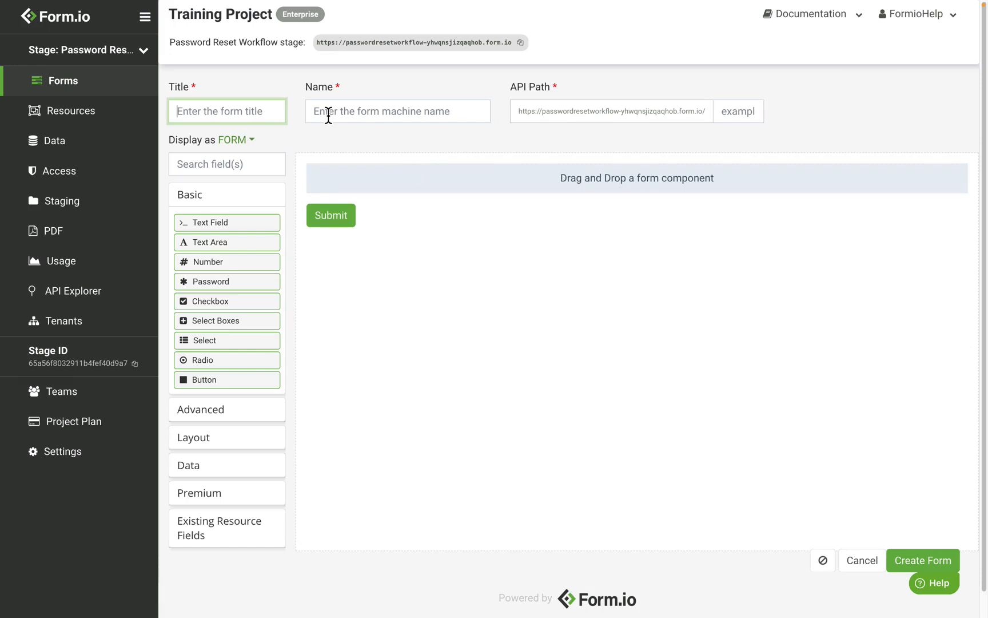
{"action": "type", "text": "P"}
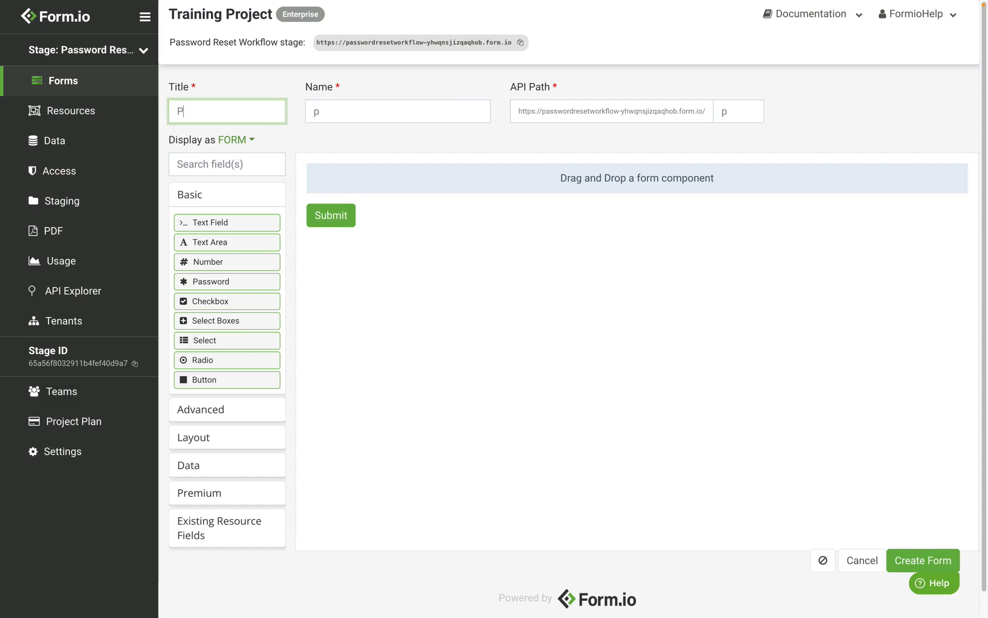
{"action": "type", "text": "assword Reset"}
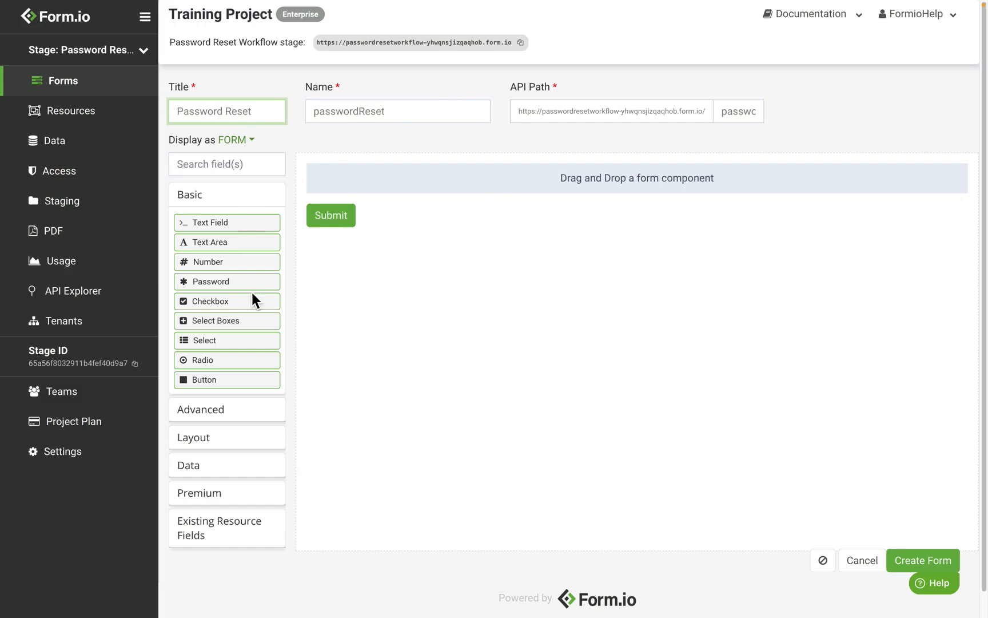
Step: Add a required Password component labelled "New Password" to the form and save it
{"action": "left_click", "coordinate": [273, 421]}
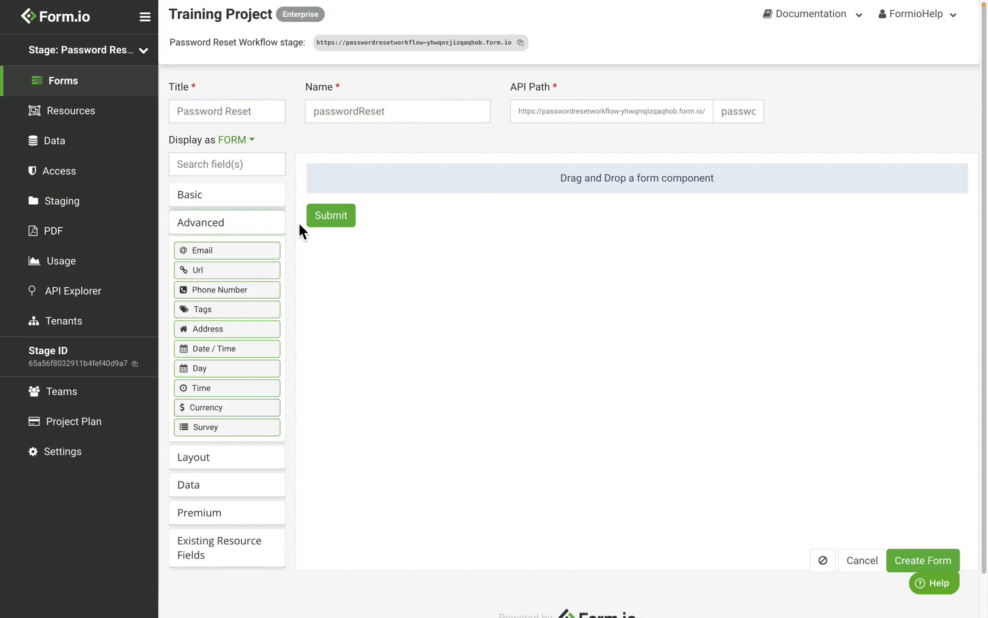
{"action": "left_click", "coordinate": [250, 196]}
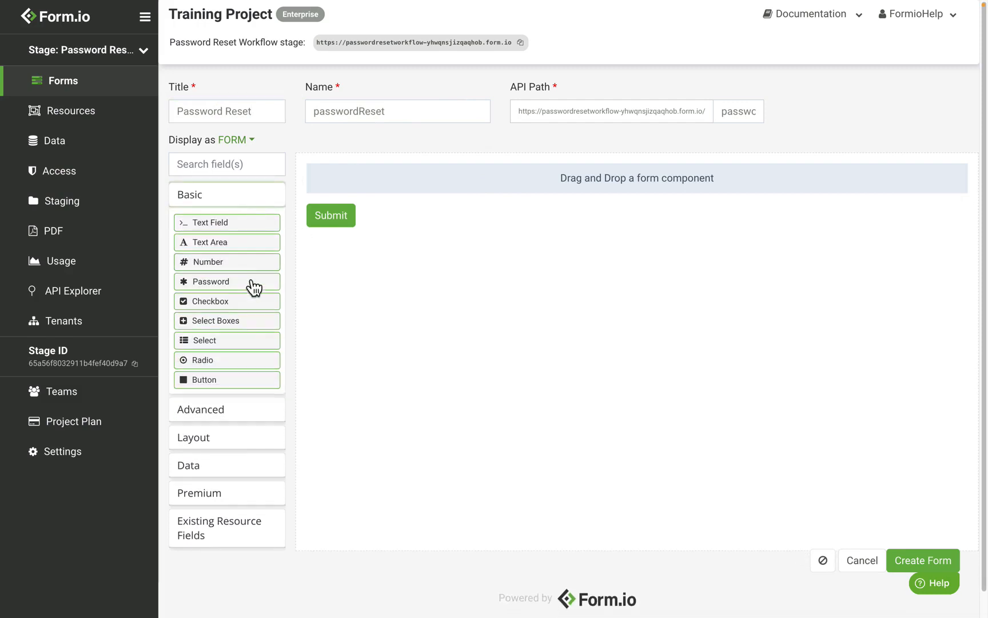
{"action": "left_click_drag", "start_coordinate": [254, 288], "coordinate": [430, 213]}
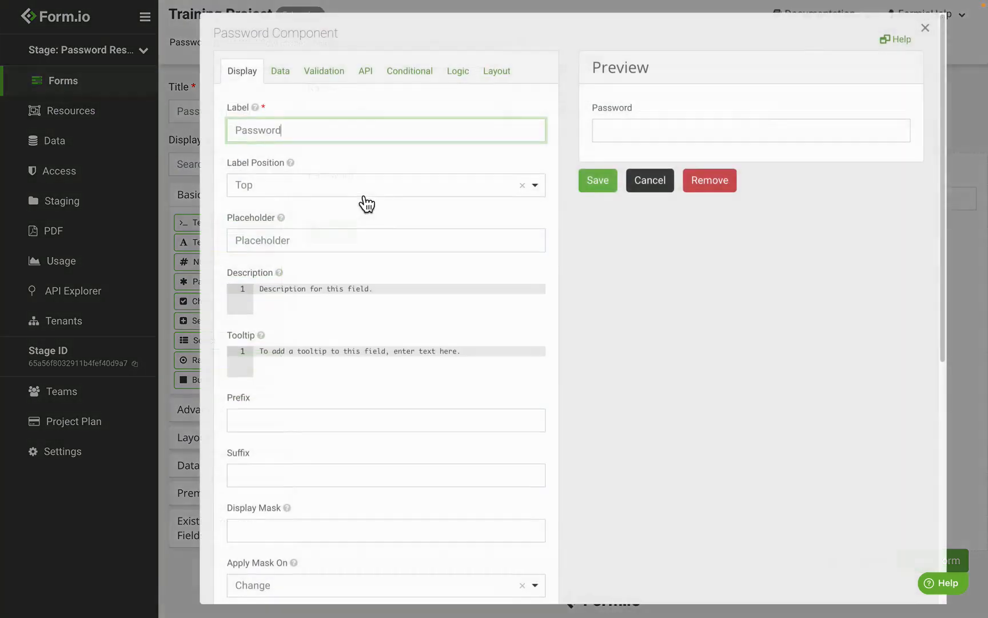
{"action": "double_click", "coordinate": [334, 136]}
{"action": "type", "text": "New Passwor"}
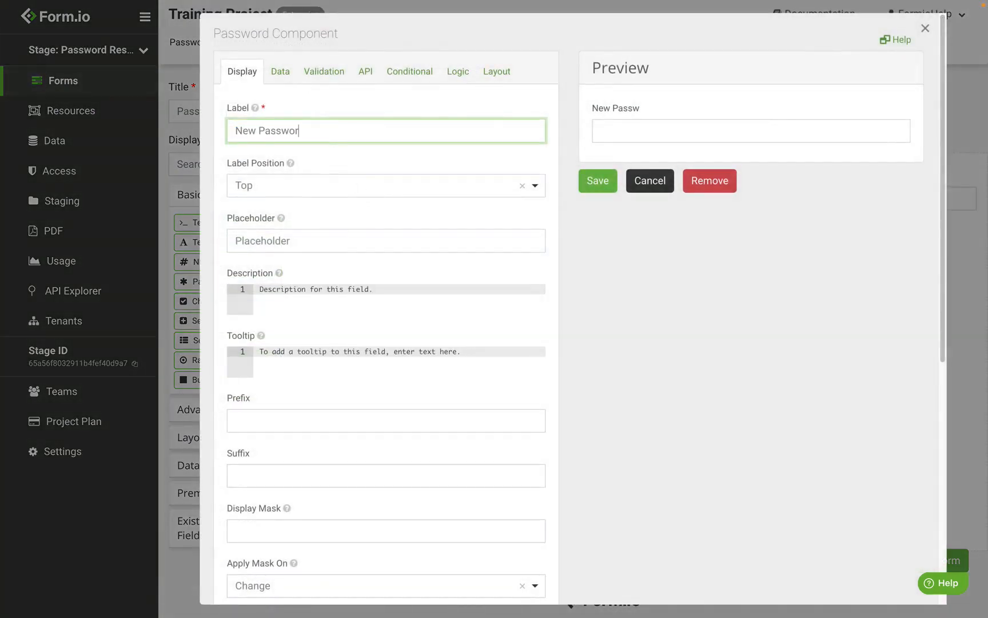
{"action": "type", "text": "d"}
{"action": "left_click", "coordinate": [338, 73]}
{"action": "left_click", "coordinate": [274, 157]}
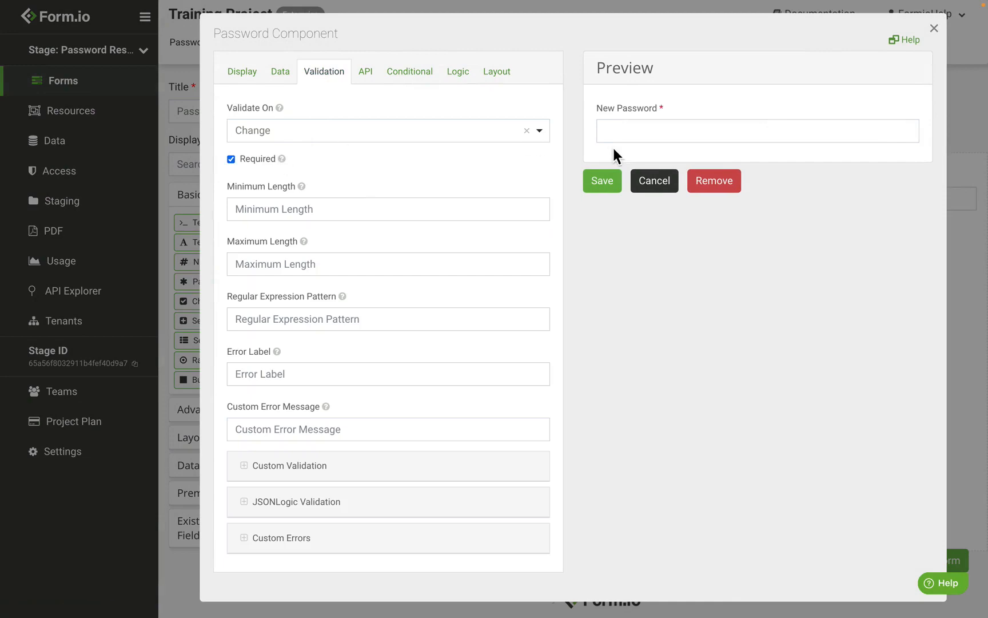
{"action": "left_click", "coordinate": [605, 180]}
Step: Add a second Password component below New Password and label it "Verify Password"
{"action": "left_click_drag", "start_coordinate": [247, 283], "coordinate": [412, 226]}
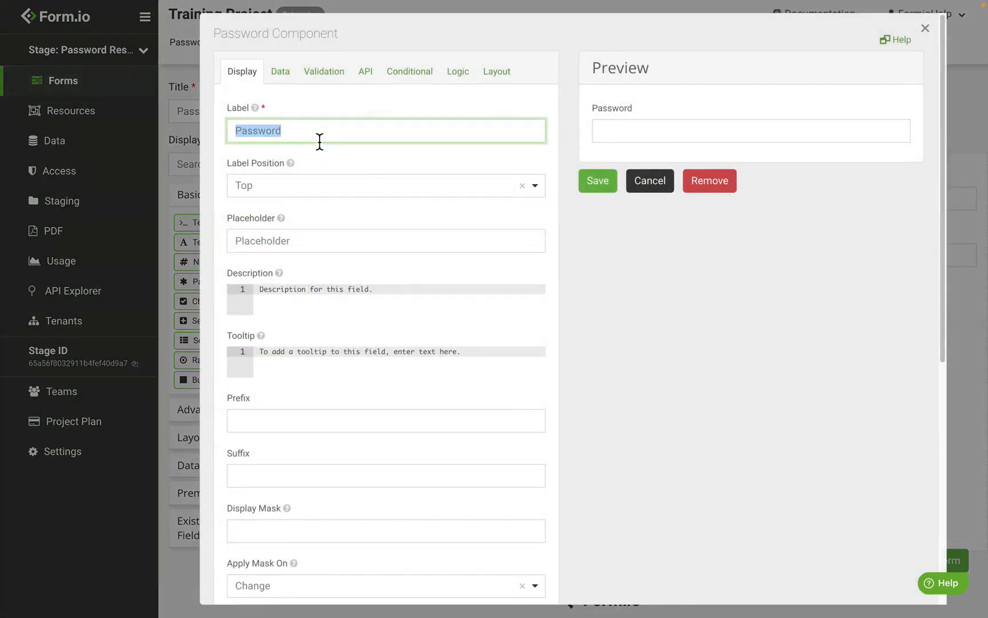
{"action": "type", "text": "Verify Passwo"}
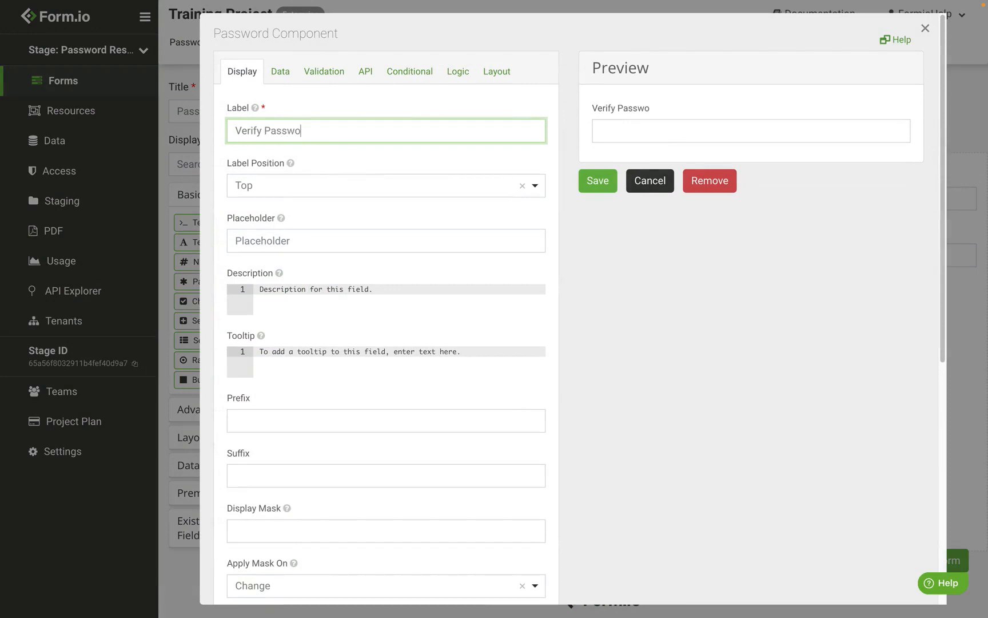
{"action": "type", "text": "rd"}
Step: Begin the Verify Password field's custom validation code with valid = (input === data.newPassword )
{"action": "left_click", "coordinate": [320, 78]}
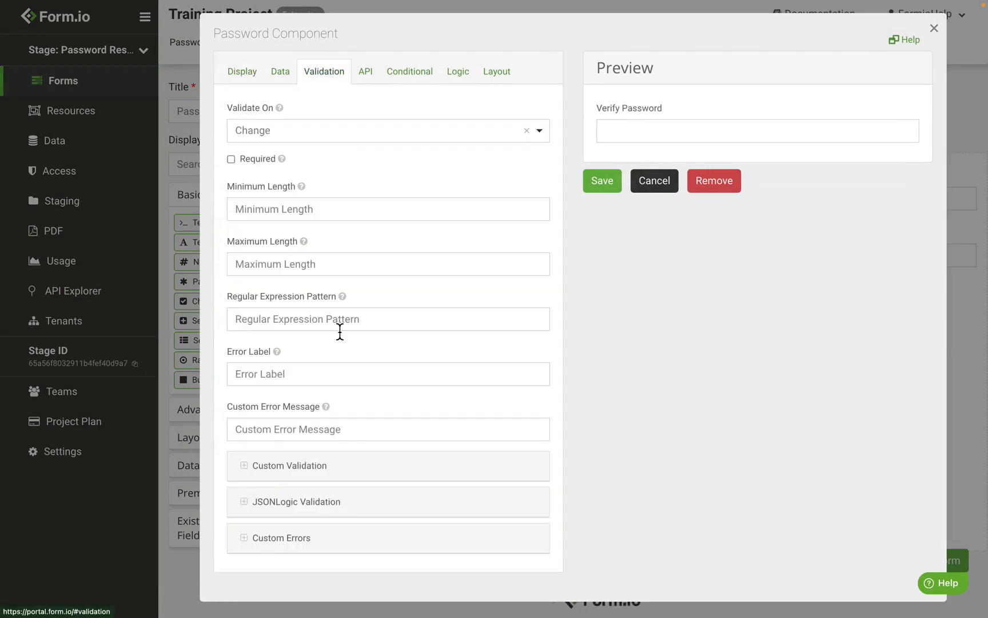
{"action": "left_click", "coordinate": [327, 466]}
{"action": "scroll", "coordinate": [358, 381], "scroll_direction": "down", "scroll_amount": 8}
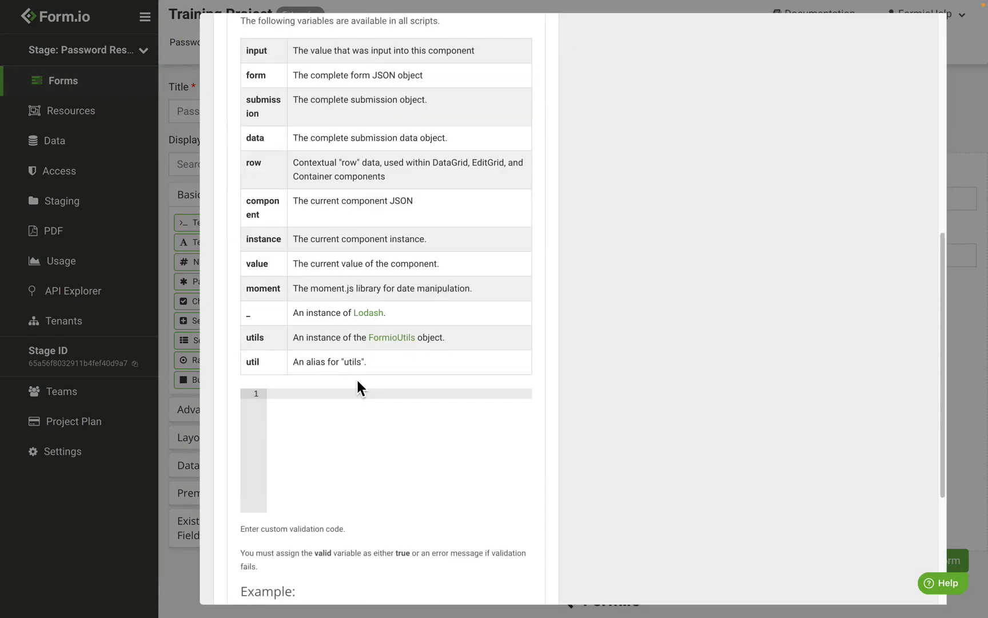
{"action": "left_click", "coordinate": [365, 444]}
{"action": "scroll", "coordinate": [366, 444], "scroll_direction": "down", "scroll_amount": 1}
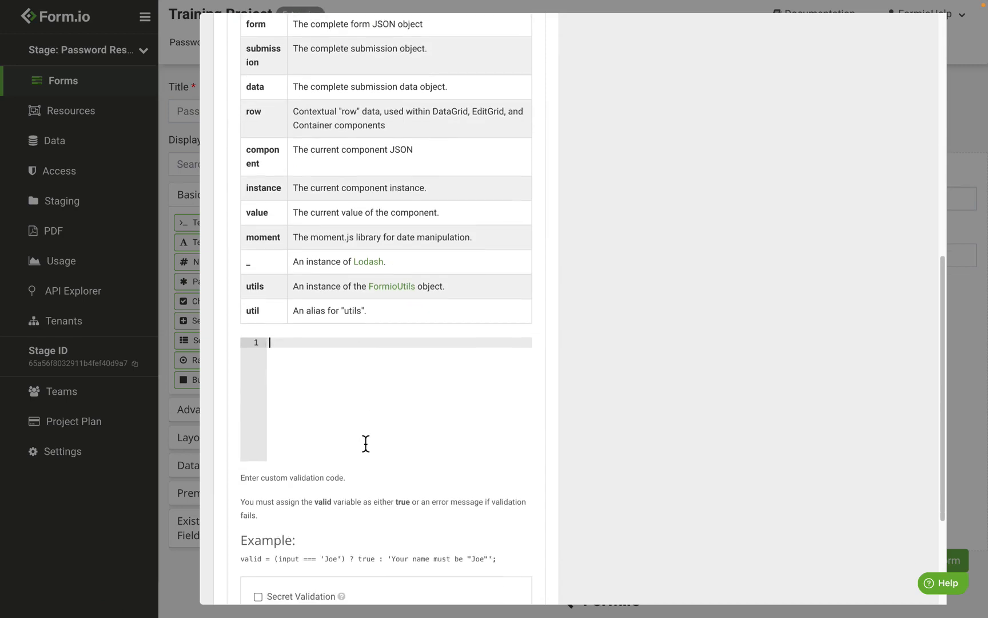
{"action": "type", "text": "valid "}
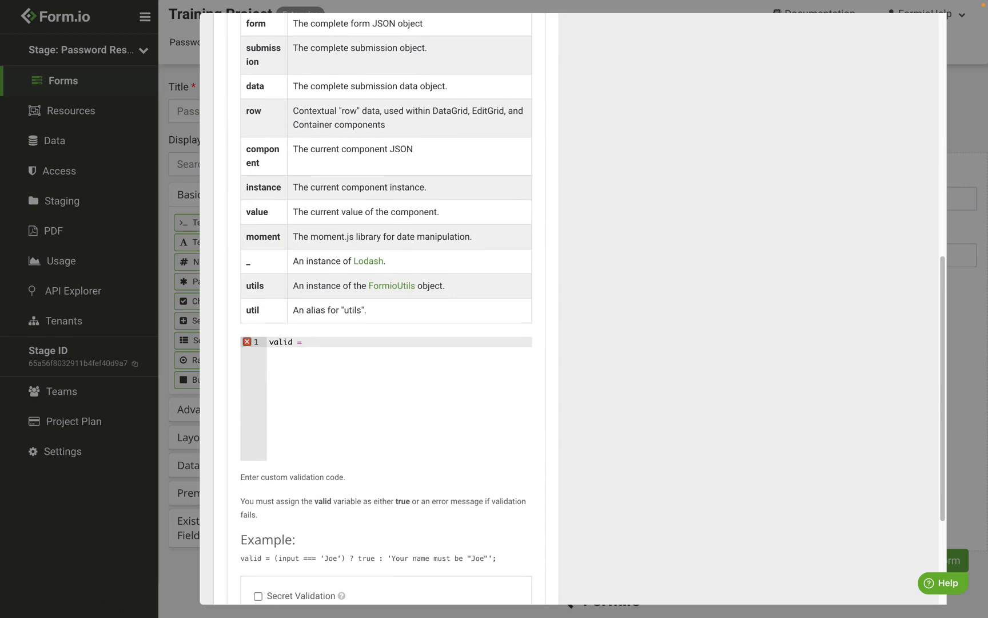
{"action": "type", "text": "= inp"}
{"action": "key", "text": "BackSpace"}
{"action": "key", "text": "BackSpace"}
{"action": "key", "text": "BackSpace"}
{"action": "type", "text": "(input === data.newPasswor"}
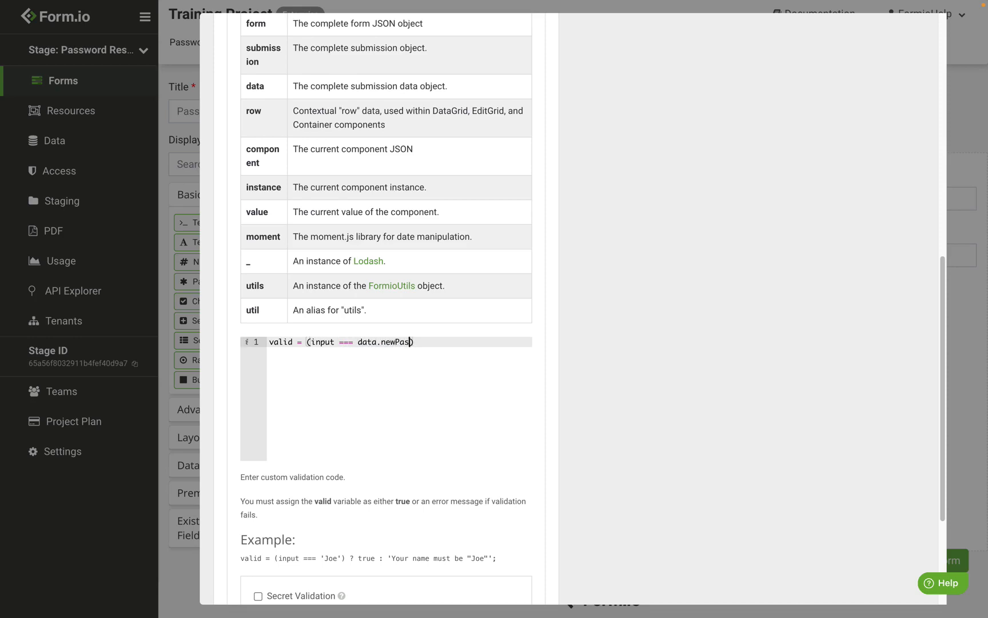
{"action": "type", "text": "d ) ? tu"}
Step: Complete the custom validation with ? true : 'Passwords must match'; and save the Verify Password component
{"action": "key", "text": "BackSpace"}
{"action": "type", "text": "rue : 'Passwords must "}
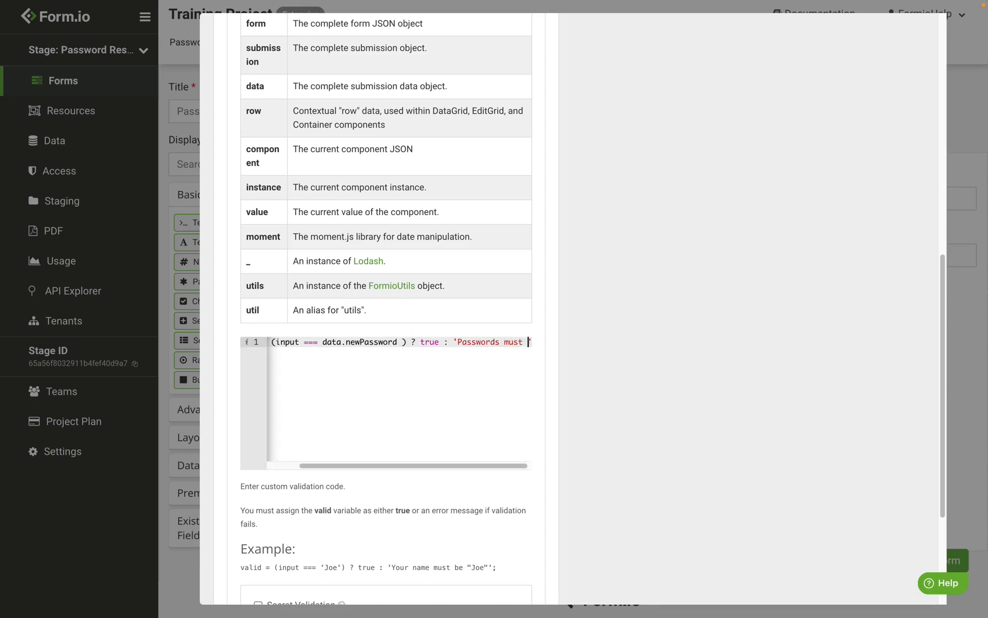
{"action": "type", "text": "match"}
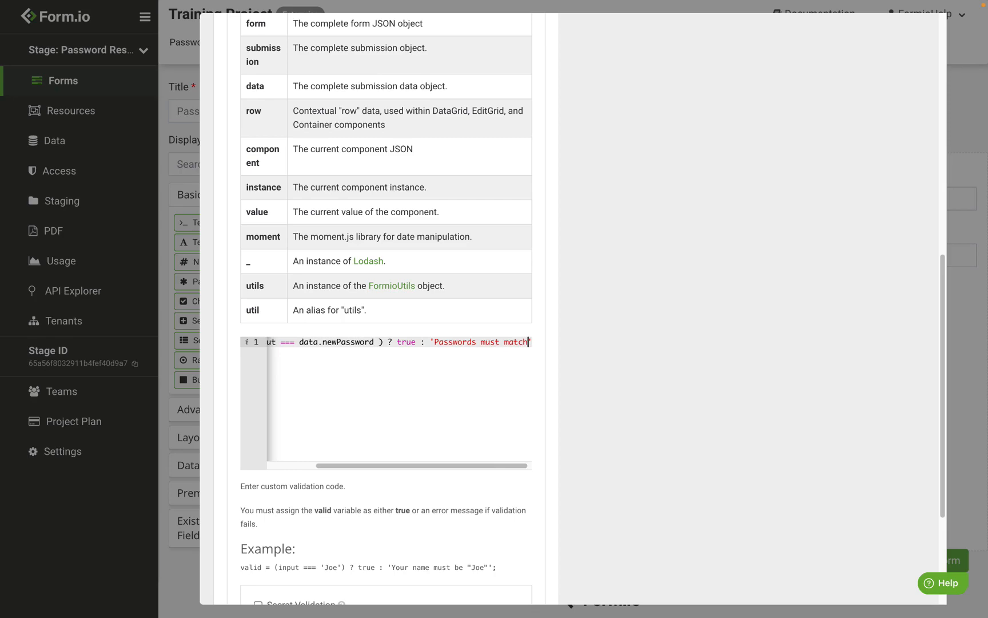
{"action": "type", "text": "'"}
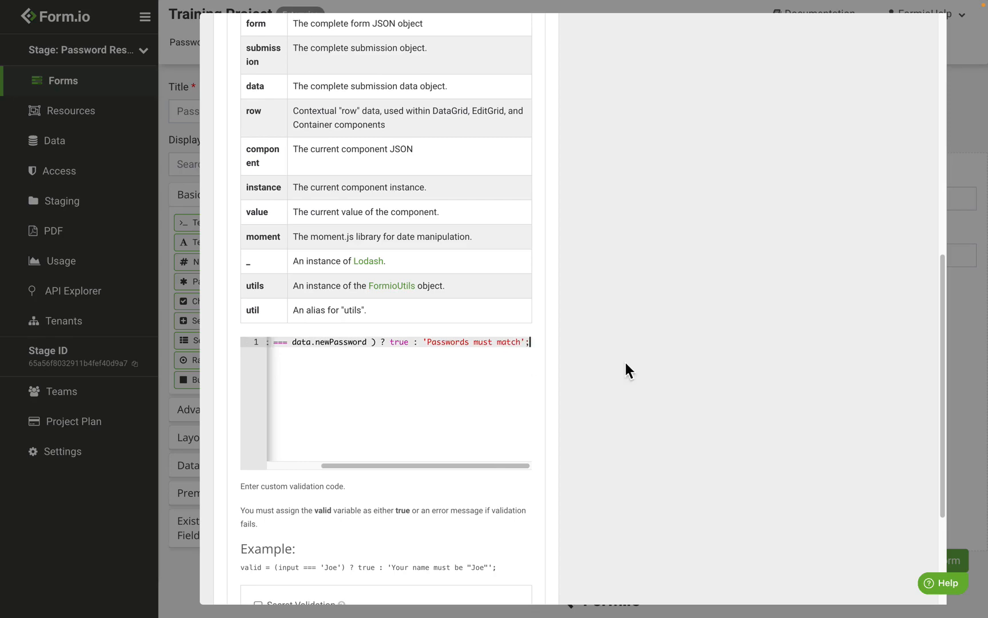
{"action": "scroll", "coordinate": [625, 361], "scroll_direction": "up", "scroll_amount": 10}
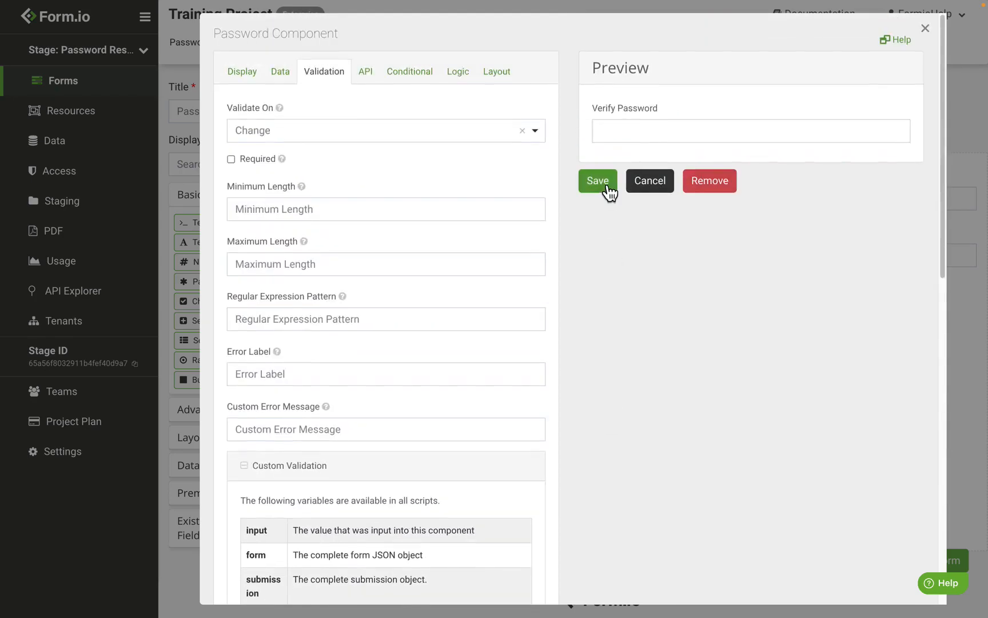
{"action": "left_click", "coordinate": [597, 181]}
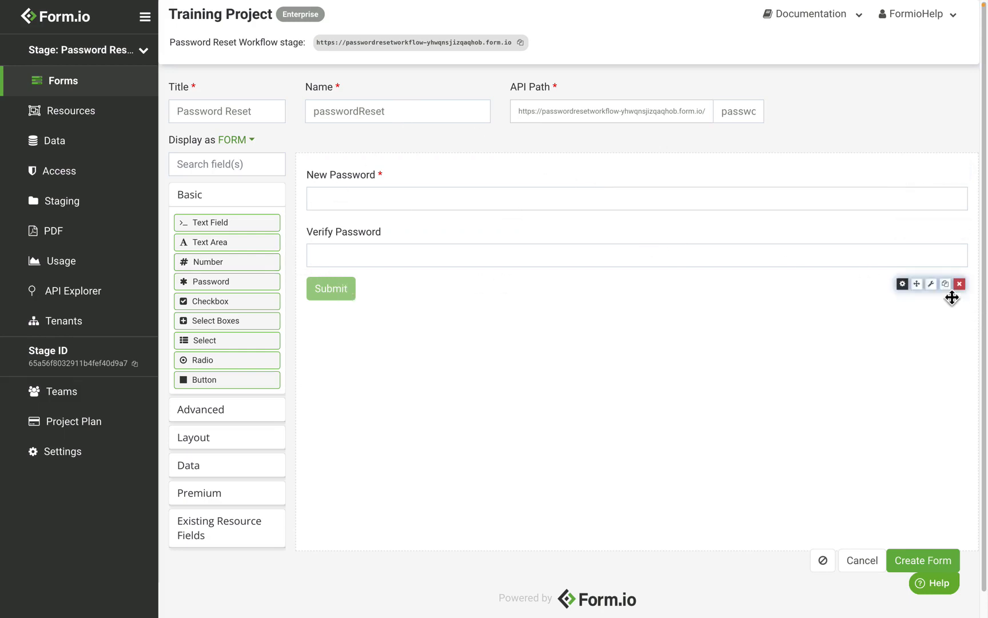
Step: Open the Submit button's settings and change its label to "Change Password"
{"action": "left_click", "coordinate": [903, 284]}
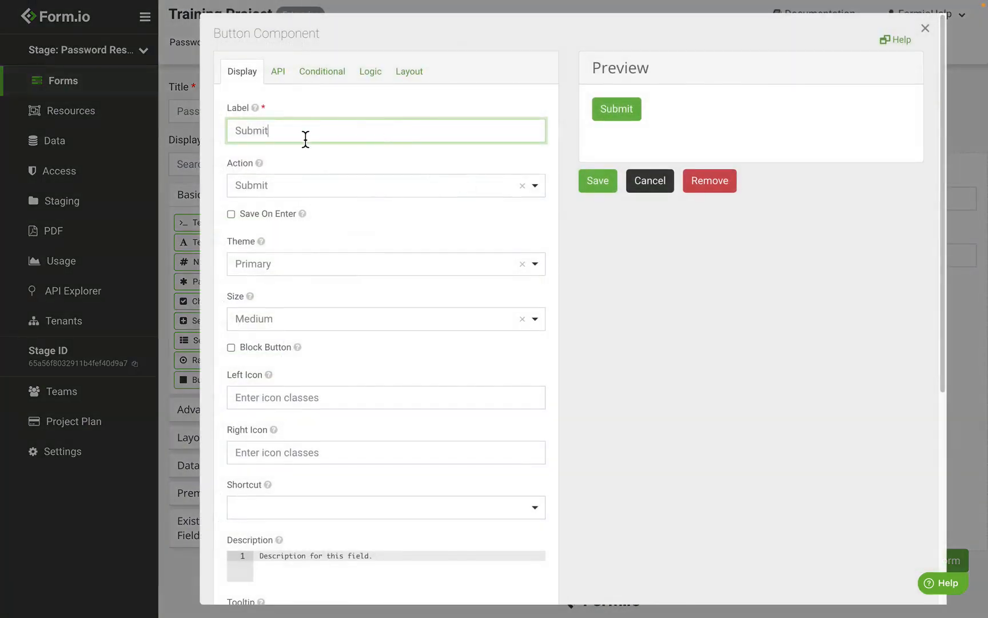
{"action": "double_click", "coordinate": [305, 139]}
{"action": "type", "text": "Change Pas"}
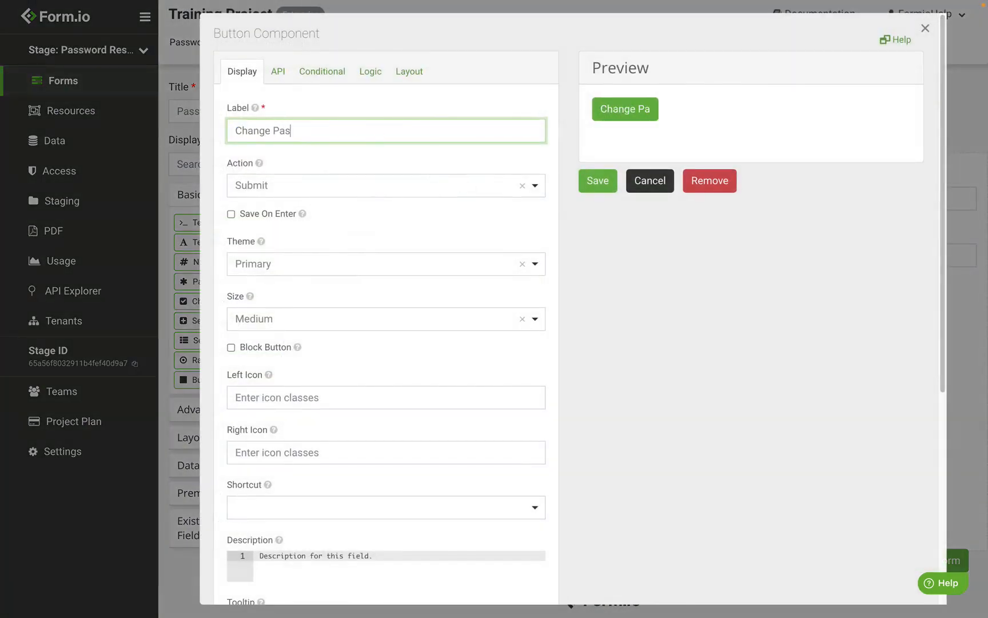
{"action": "type", "text": "sword"}
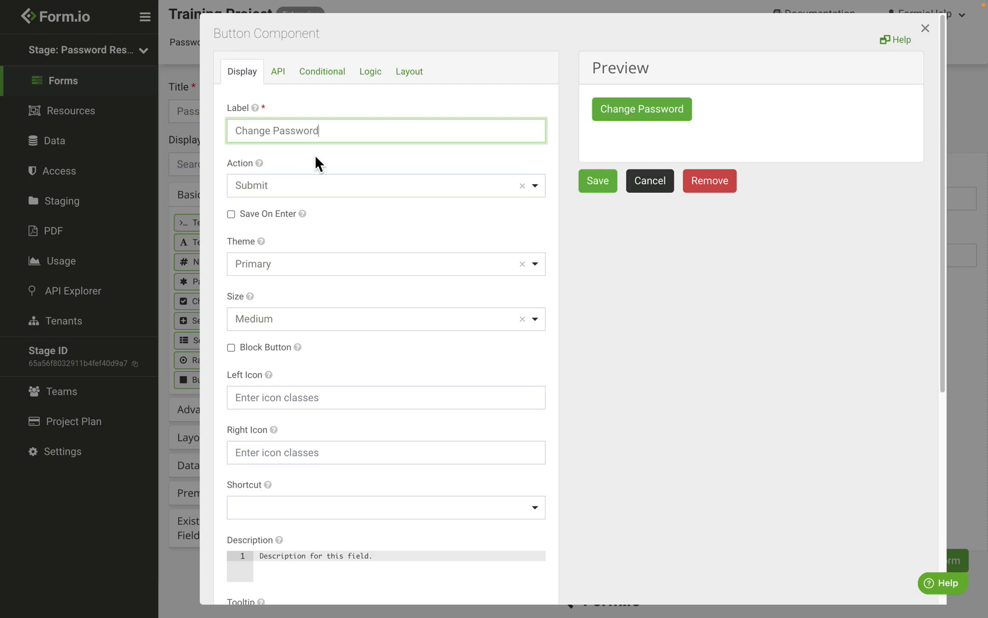
Step: Set the button's action to Event with the button event changePassword and save the component
{"action": "left_click", "coordinate": [289, 202]}
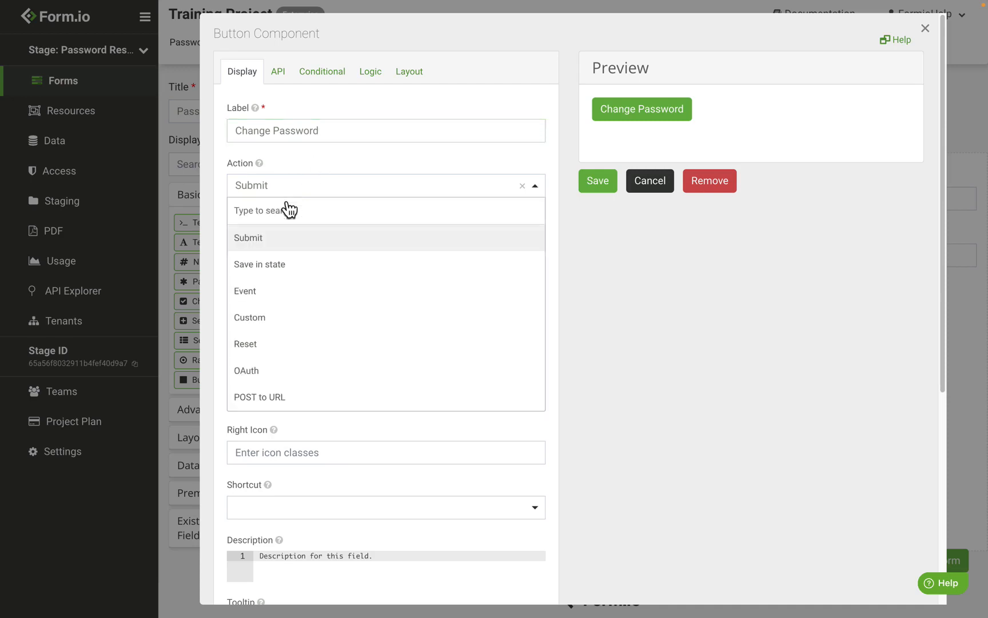
{"action": "left_click", "coordinate": [292, 296]}
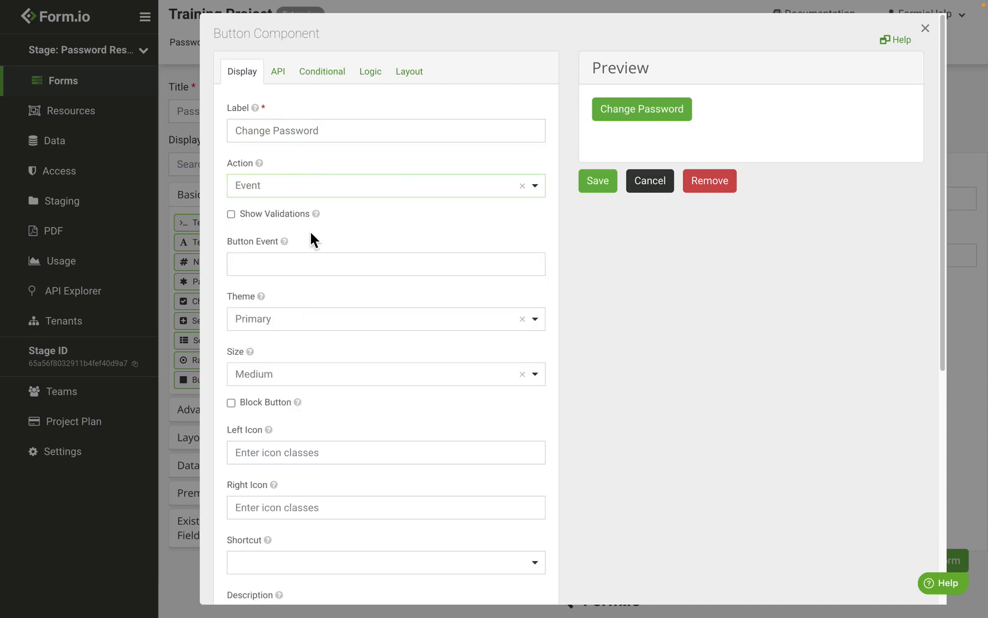
{"action": "left_click", "coordinate": [310, 267]}
{"action": "type", "text": "changePAssw"}
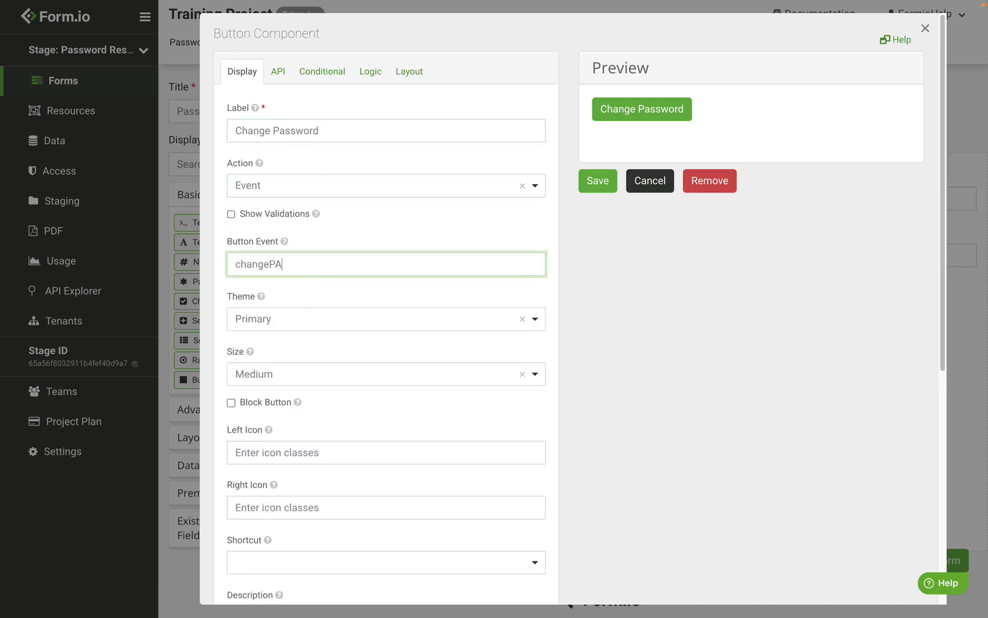
{"action": "key", "text": "BackSpace"}
{"action": "key", "text": "BackSpace"}
{"action": "key", "text": "BackSpace"}
{"action": "key", "text": "BackSpace"}
{"action": "type", "text": "asswor"}
{"action": "left_click", "coordinate": [599, 182]}
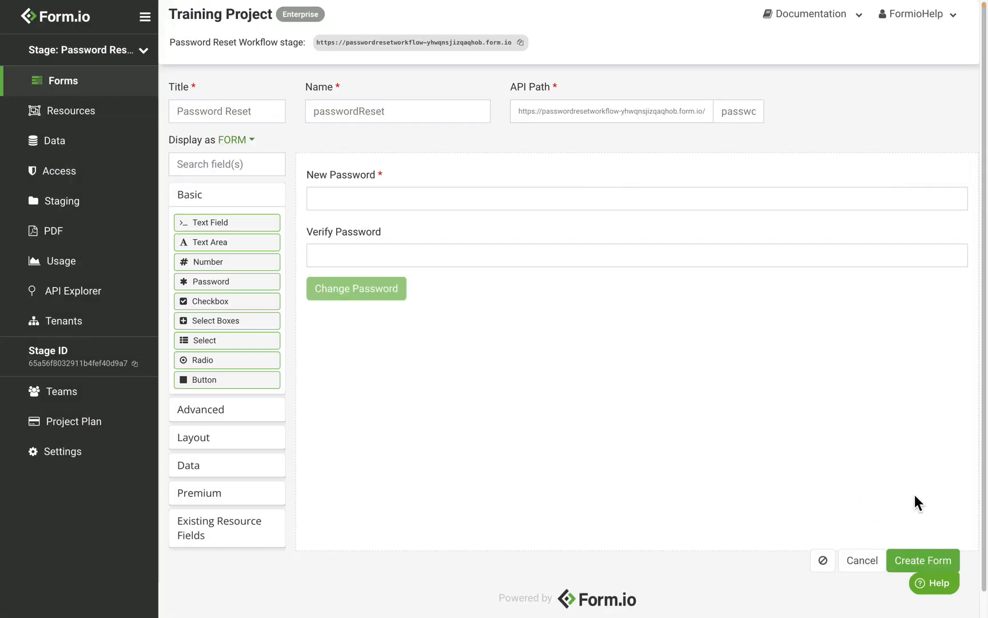
Step: Make the Change Password button a full-width block button and create the form
{"action": "left_click", "coordinate": [903, 284]}
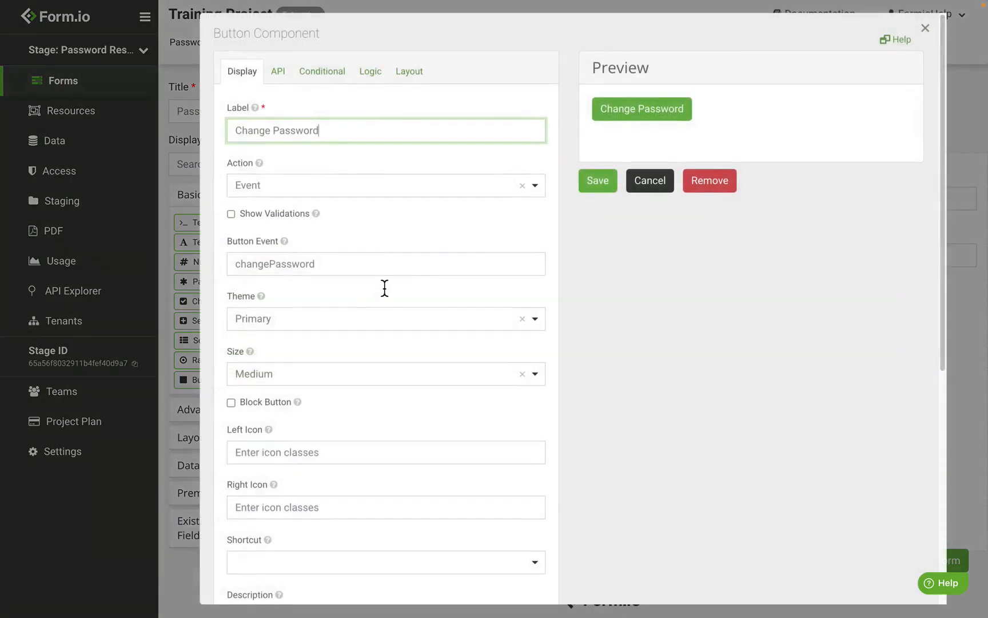
{"action": "left_click", "coordinate": [260, 402]}
{"action": "left_click", "coordinate": [595, 182]}
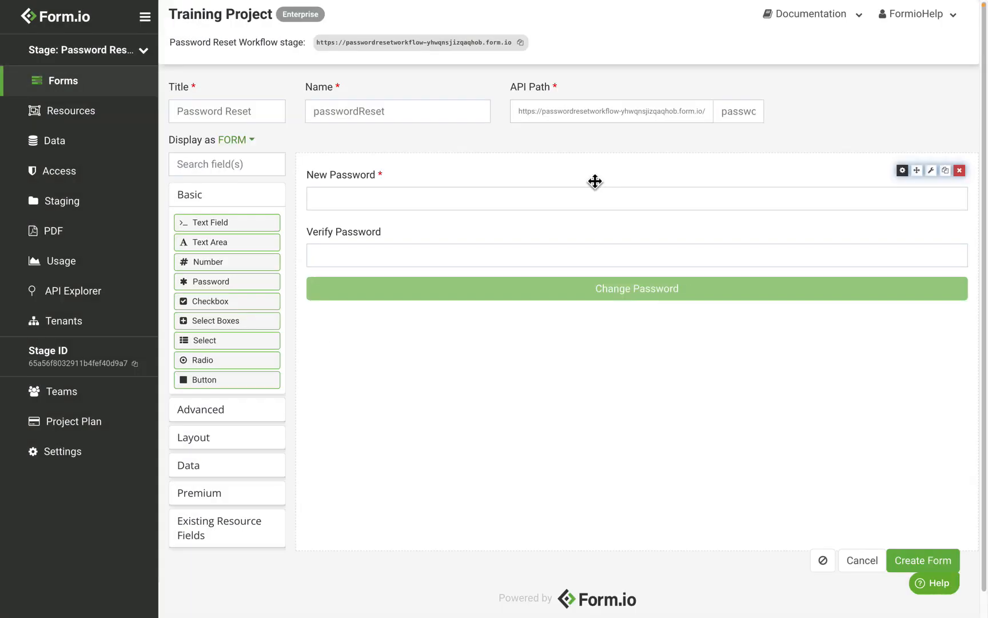
{"action": "left_click", "coordinate": [933, 560]}
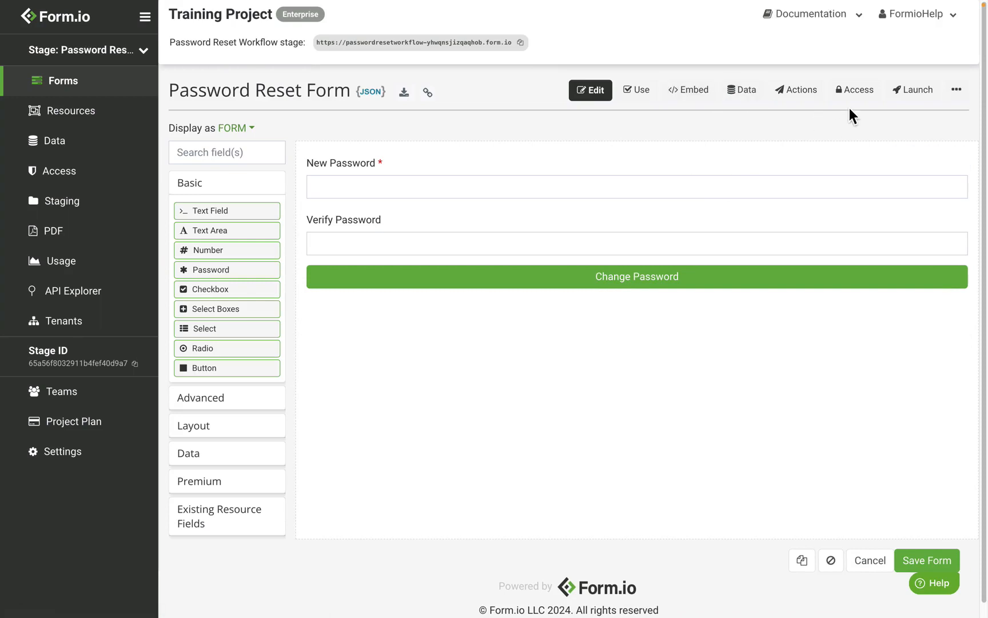
Step: Grant the Authenticated role Create Own Submissions permission on the Password Reset form and save the access settings
{"action": "left_click", "coordinate": [862, 96]}
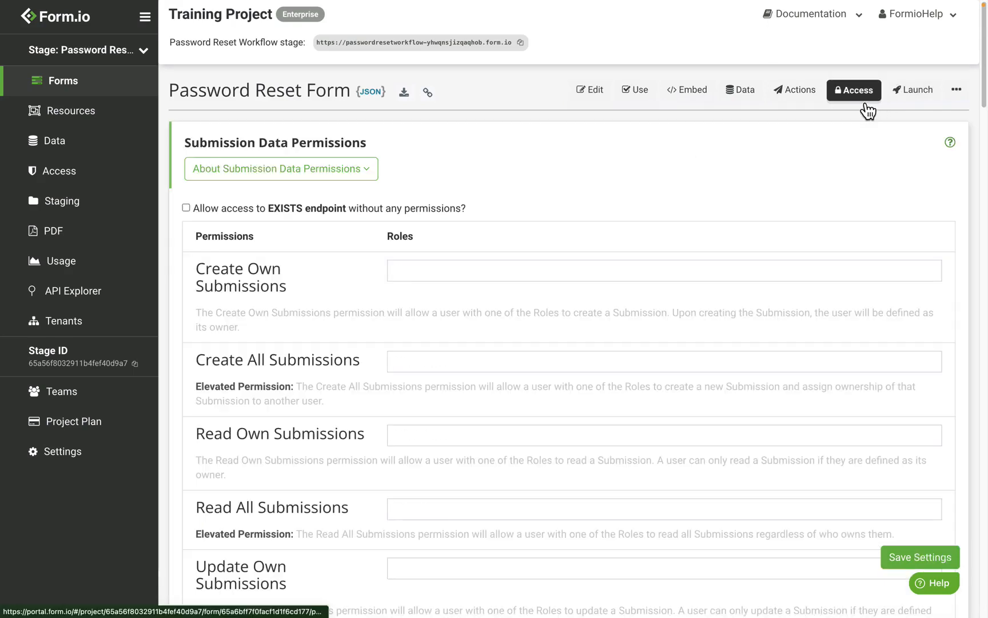
{"action": "left_click", "coordinate": [422, 278]}
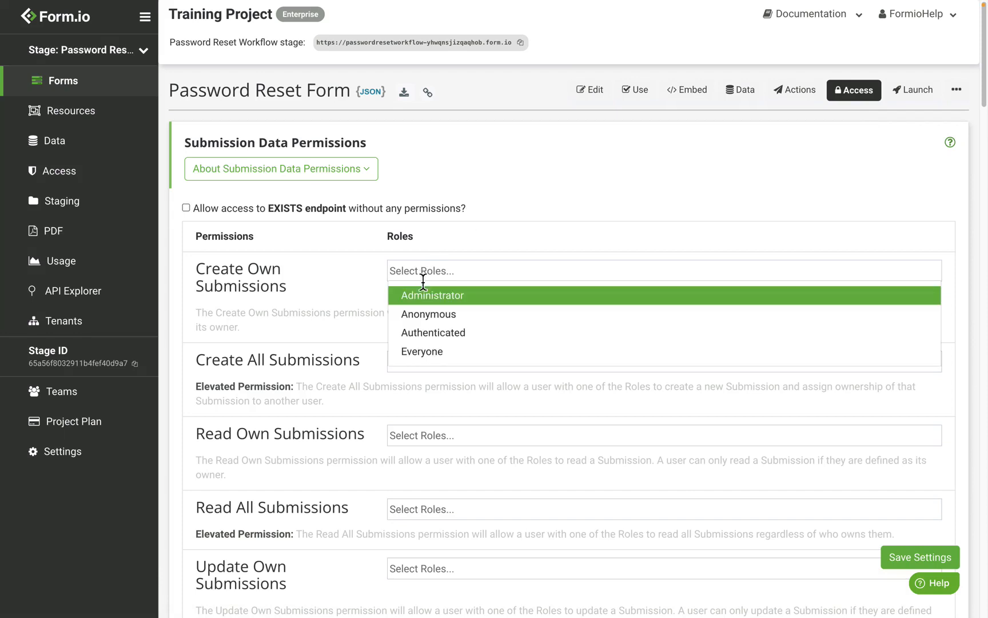
{"action": "left_click", "coordinate": [439, 334]}
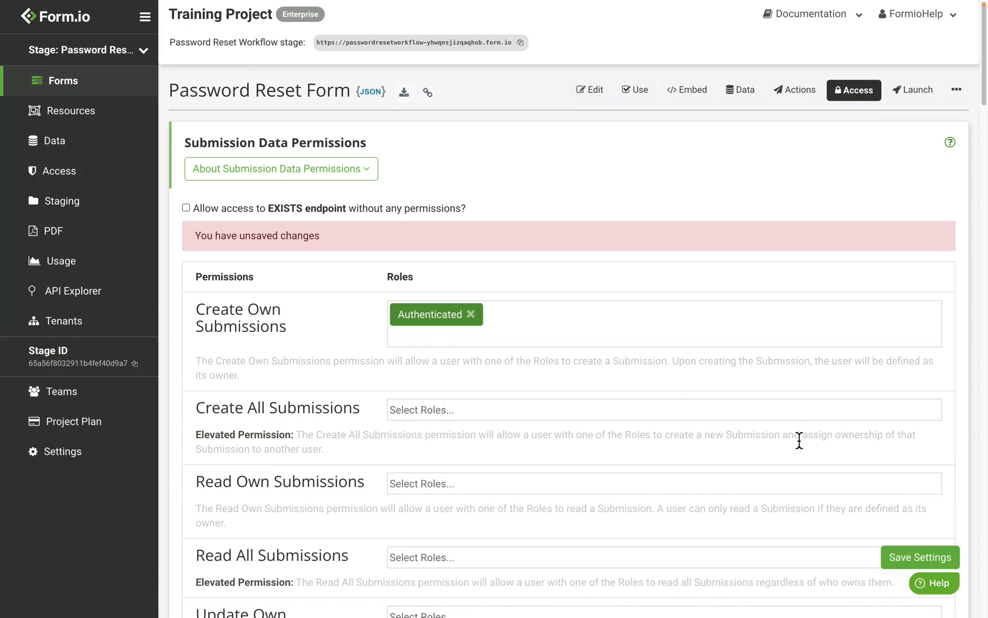
{"action": "left_click", "coordinate": [914, 558]}
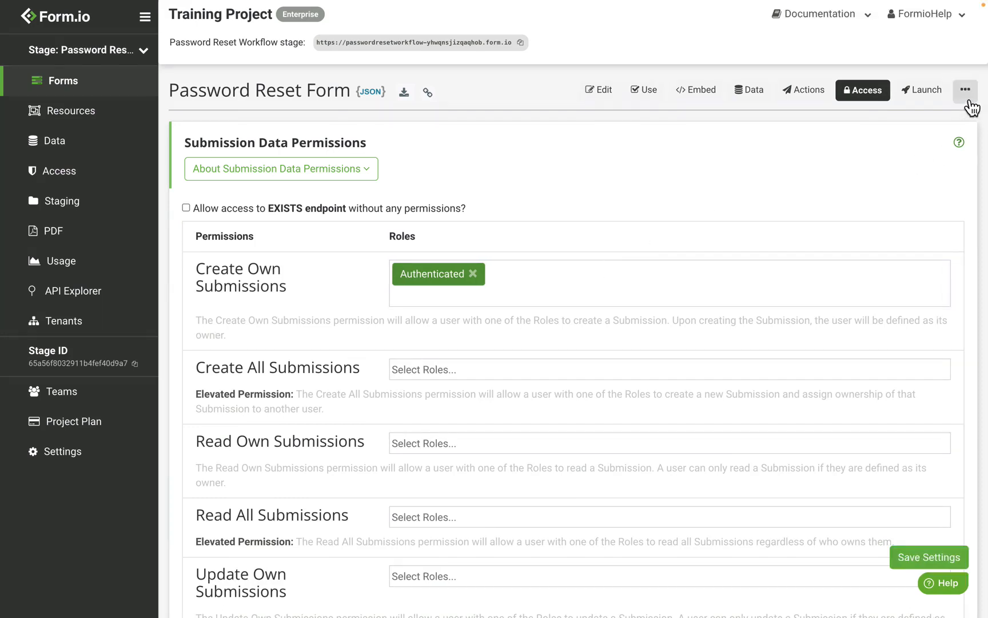
Step: Open the Password Reset form's settings and insert the JavaScript for the changePassword event into the Form Controller
{"action": "left_click", "coordinate": [967, 92]}
{"action": "left_click", "coordinate": [943, 178]}
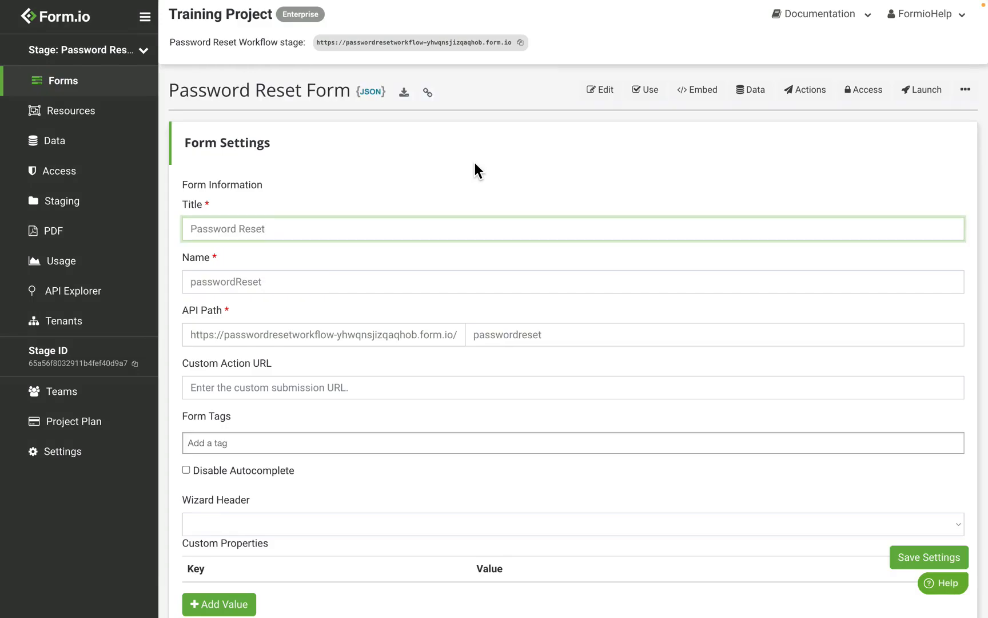
{"action": "scroll", "coordinate": [475, 166], "scroll_direction": "down", "scroll_amount": 7}
{"action": "scroll", "coordinate": [475, 162], "scroll_direction": "down", "scroll_amount": 12}
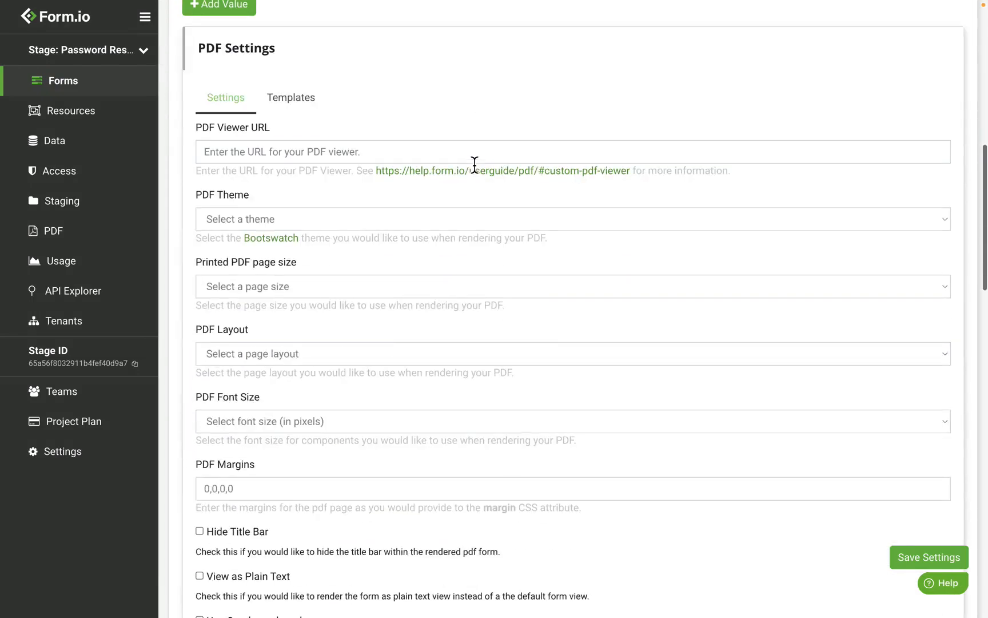
{"action": "scroll", "coordinate": [475, 165], "scroll_direction": "down", "scroll_amount": 5}
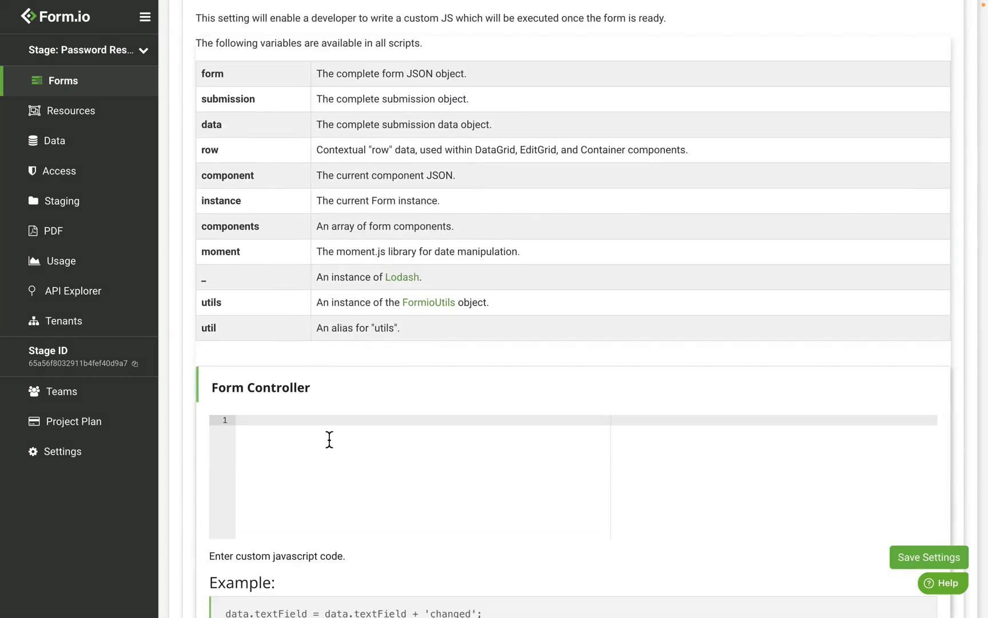
{"action": "key", "text": "ctrl+v"}
{"action": "scroll", "coordinate": [330, 452], "scroll_direction": "up", "scroll_amount": 5}
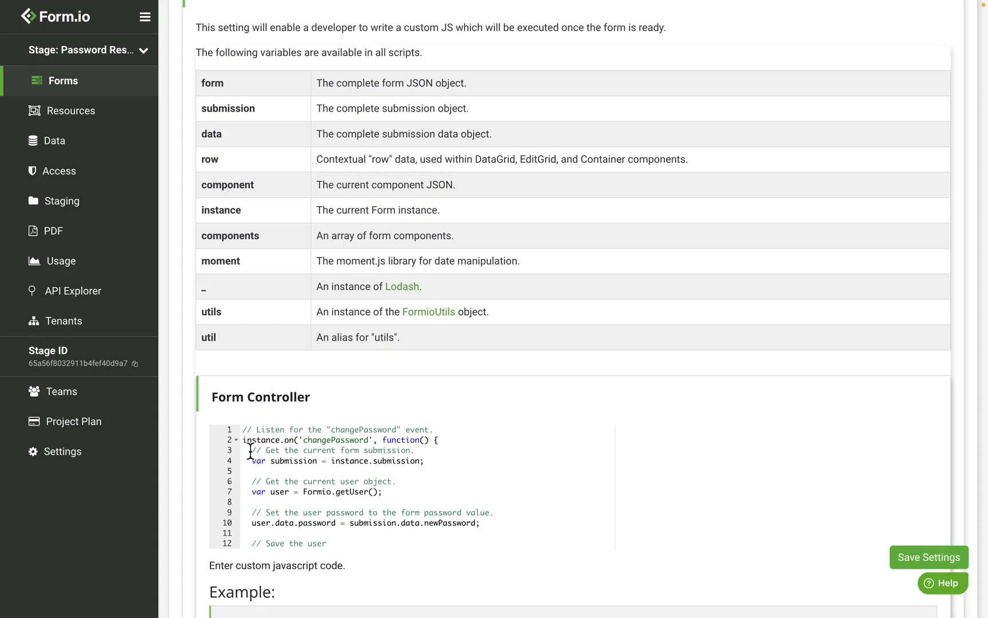
Step: Examine the controller code lines that get the current user and assign the newPassword value to the user's password
{"action": "left_click_drag", "start_coordinate": [383, 492], "coordinate": [305, 491]}
{"action": "left_click", "coordinate": [309, 492]}
{"action": "scroll", "coordinate": [309, 493], "scroll_direction": "down", "scroll_amount": 2}
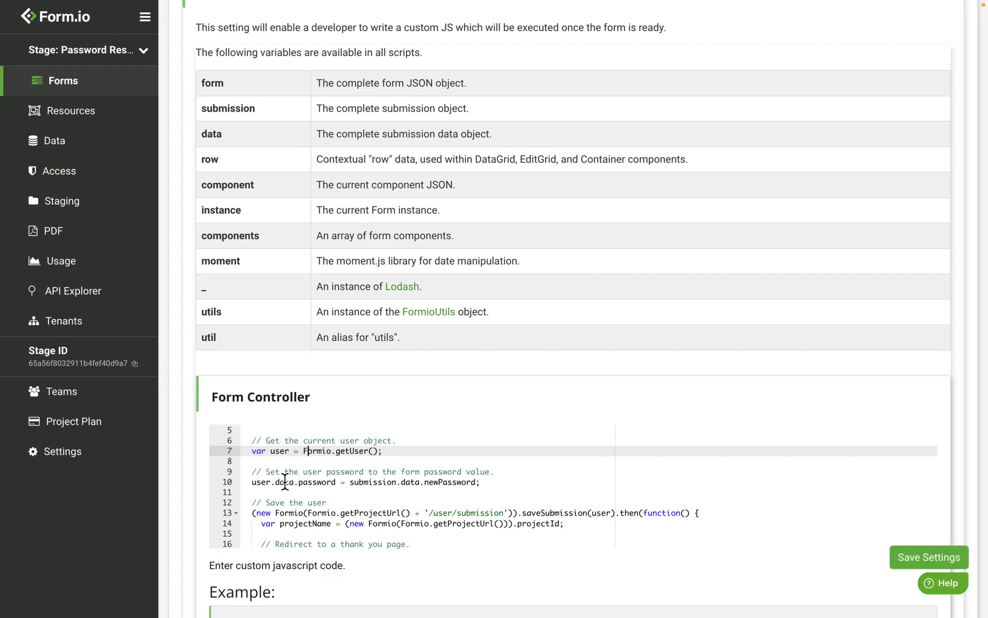
{"action": "left_click_drag", "start_coordinate": [298, 482], "coordinate": [327, 485]}
{"action": "left_click", "coordinate": [376, 474]}
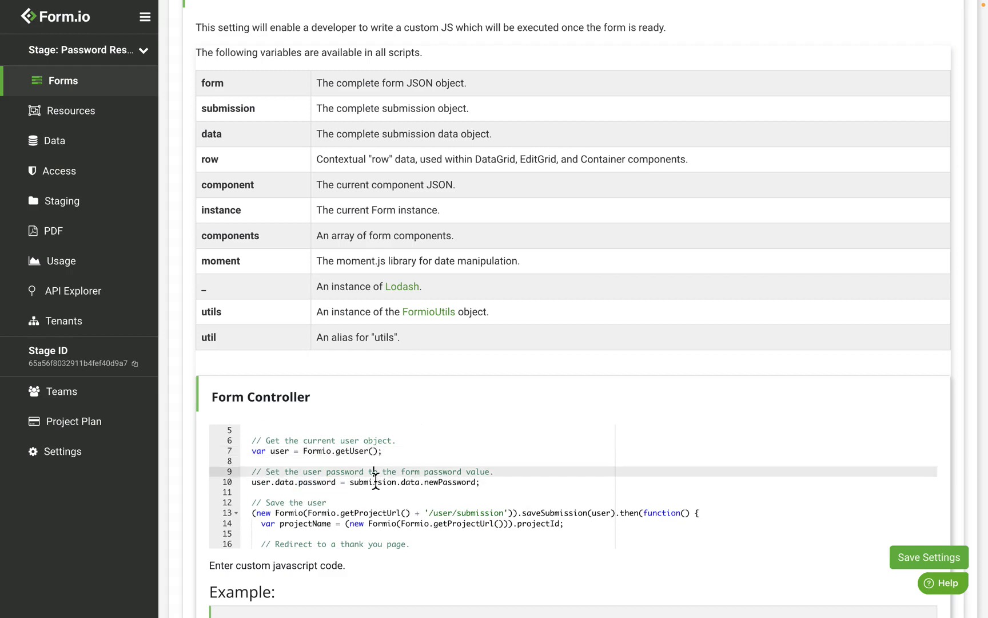
{"action": "double_click", "coordinate": [465, 483]}
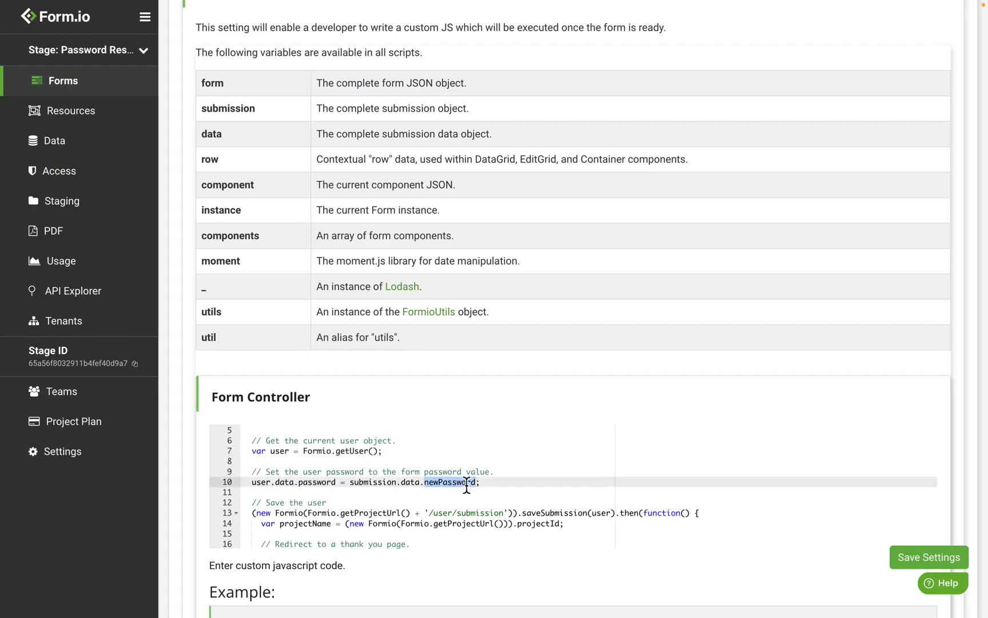
{"action": "left_click", "coordinate": [468, 473]}
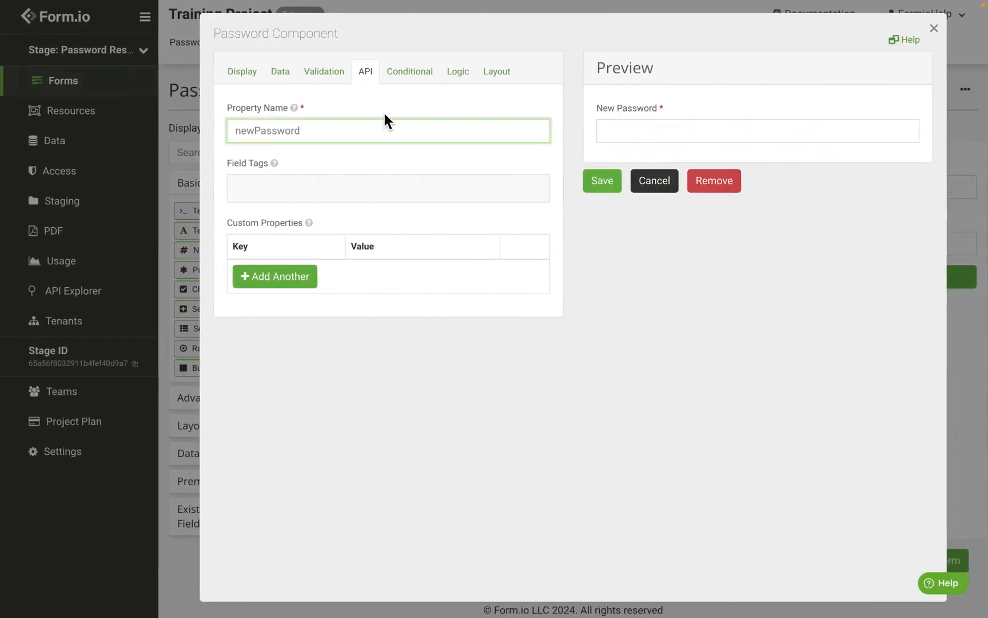
Step: Check the New Password field's API property name against the key used in the controller code
{"action": "left_click_drag", "start_coordinate": [353, 142], "coordinate": [238, 136]}
{"action": "left_click", "coordinate": [658, 183]}
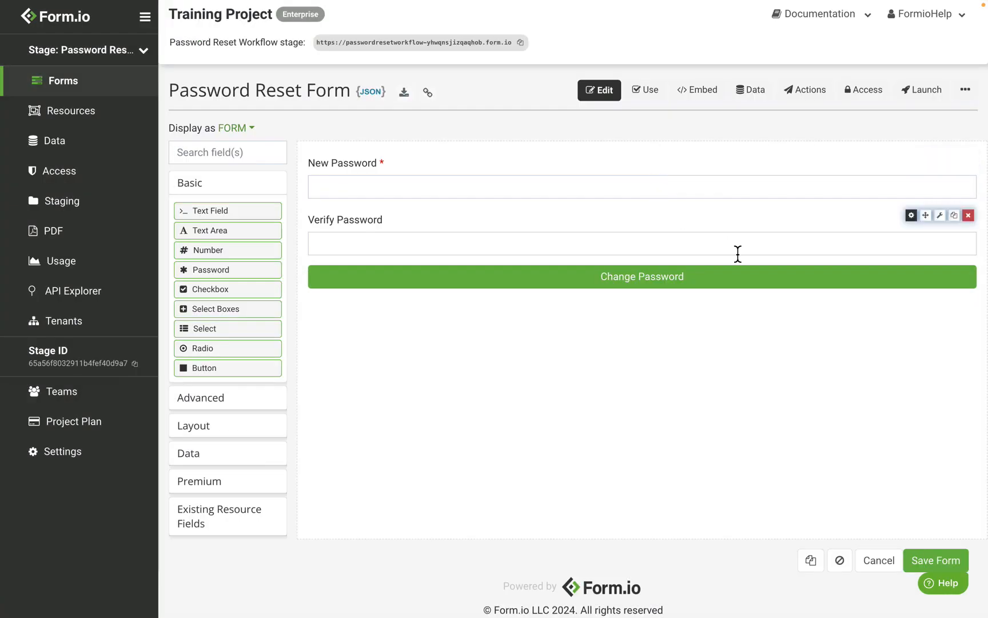
{"action": "left_click", "coordinate": [912, 160]}
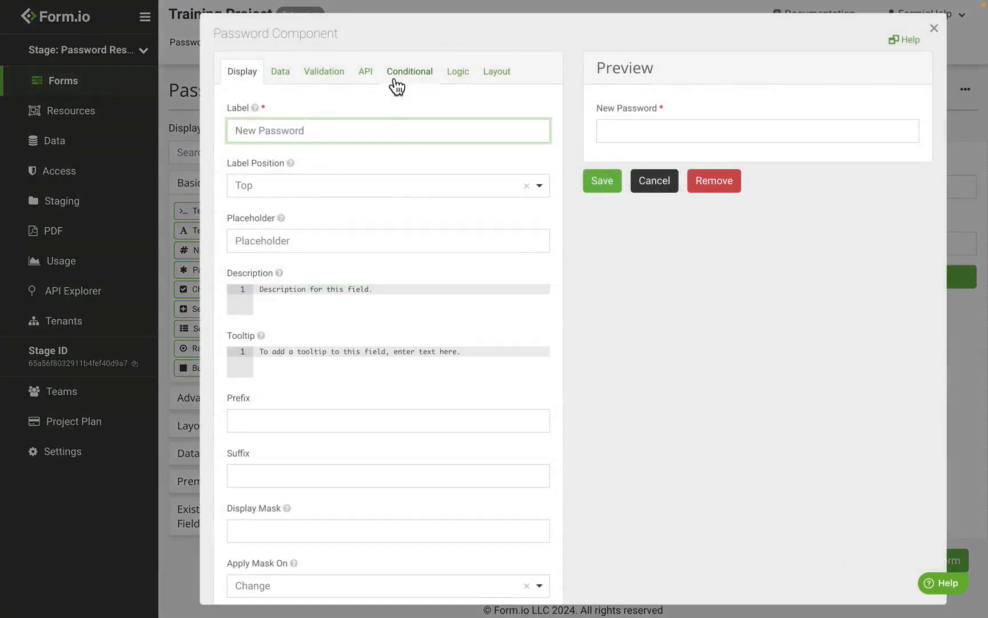
{"action": "left_click", "coordinate": [365, 71]}
{"action": "left_click_drag", "start_coordinate": [357, 139], "coordinate": [238, 142]}
{"action": "left_click", "coordinate": [421, 141]}
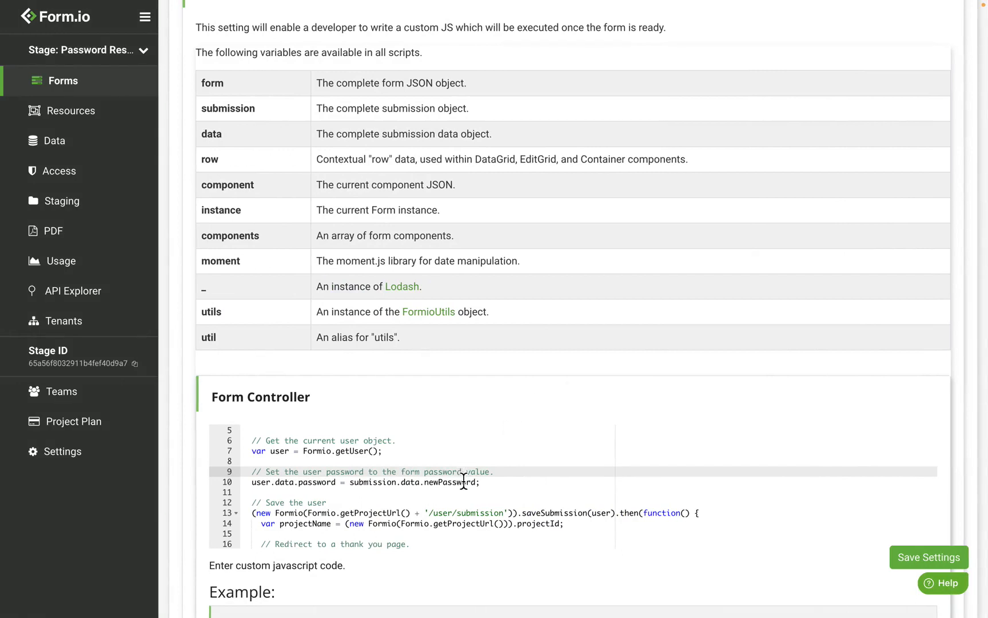
Step: Review the controller's user-saving and thank-you-page redirect code, and save the Password Reset form's settings
{"action": "double_click", "coordinate": [464, 482]}
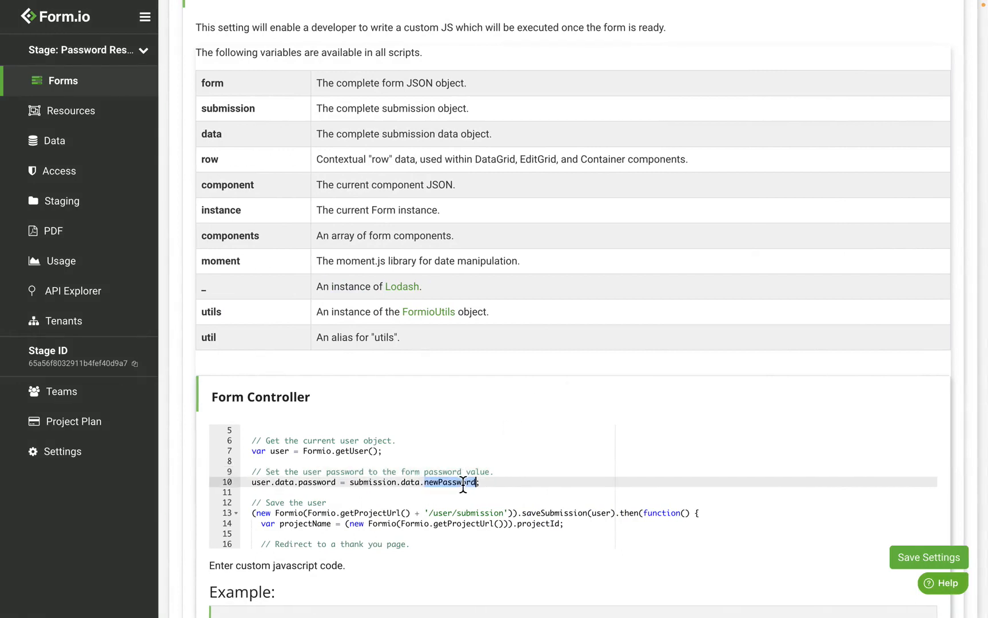
{"action": "left_click", "coordinate": [463, 482]}
{"action": "scroll", "coordinate": [468, 459], "scroll_direction": "down", "scroll_amount": 1}
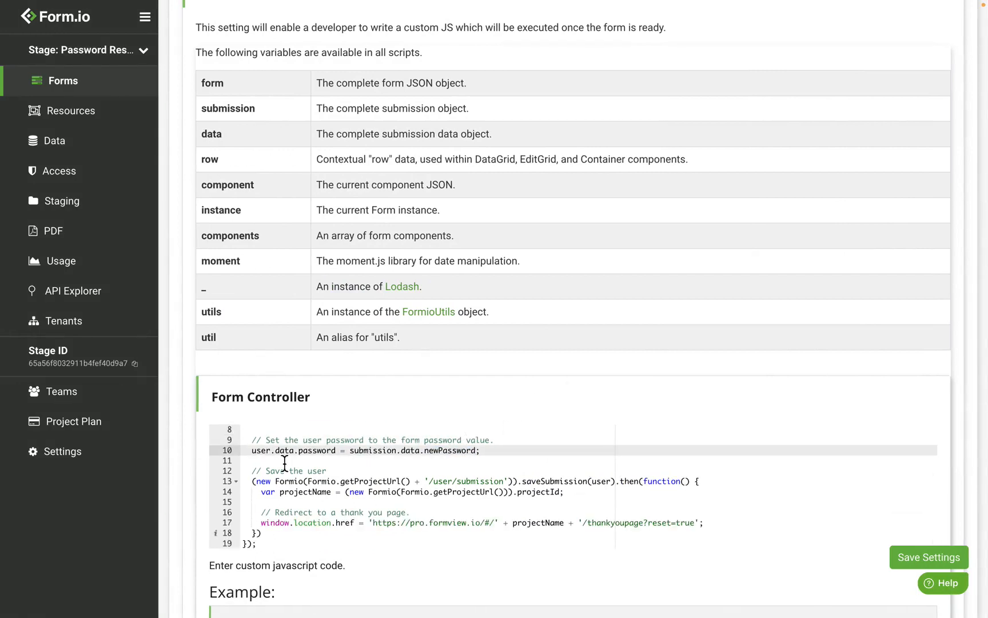
{"action": "left_click_drag", "start_coordinate": [252, 470], "coordinate": [489, 505]}
{"action": "left_click", "coordinate": [541, 493]}
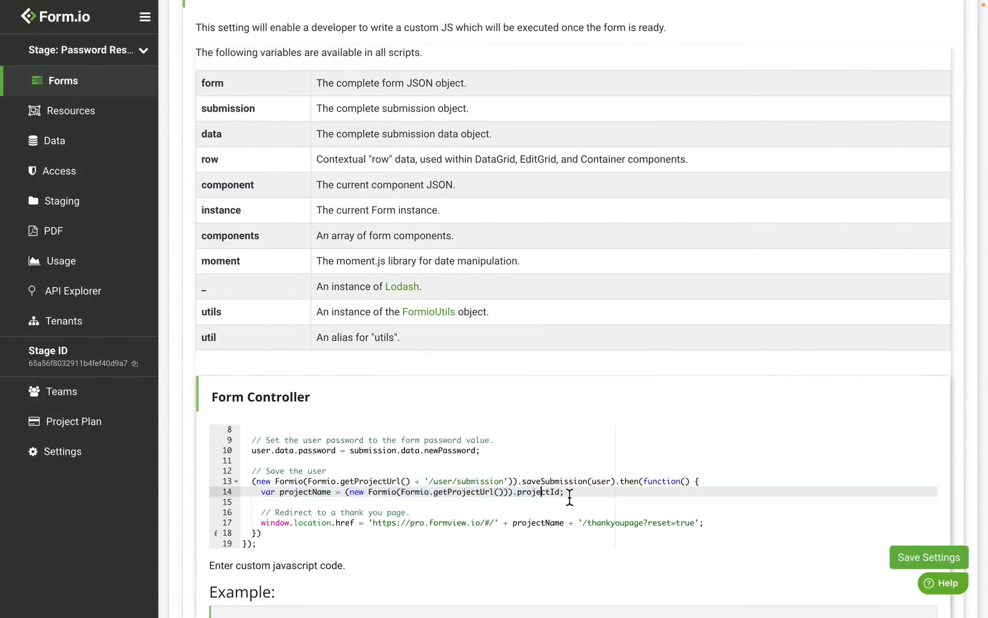
{"action": "scroll", "coordinate": [570, 497], "scroll_direction": "down", "scroll_amount": 1}
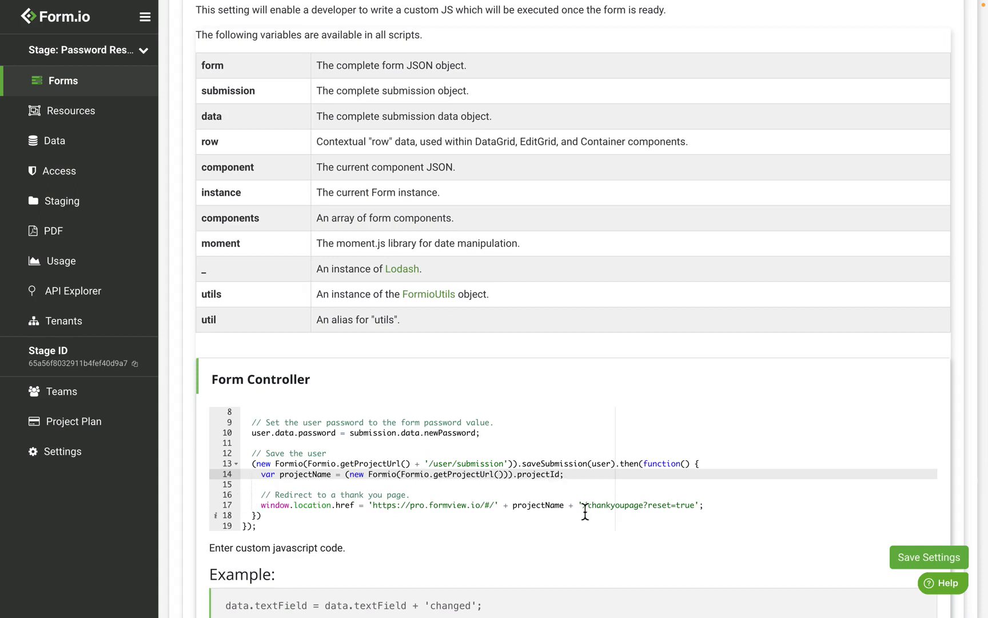
{"action": "double_click", "coordinate": [611, 508]}
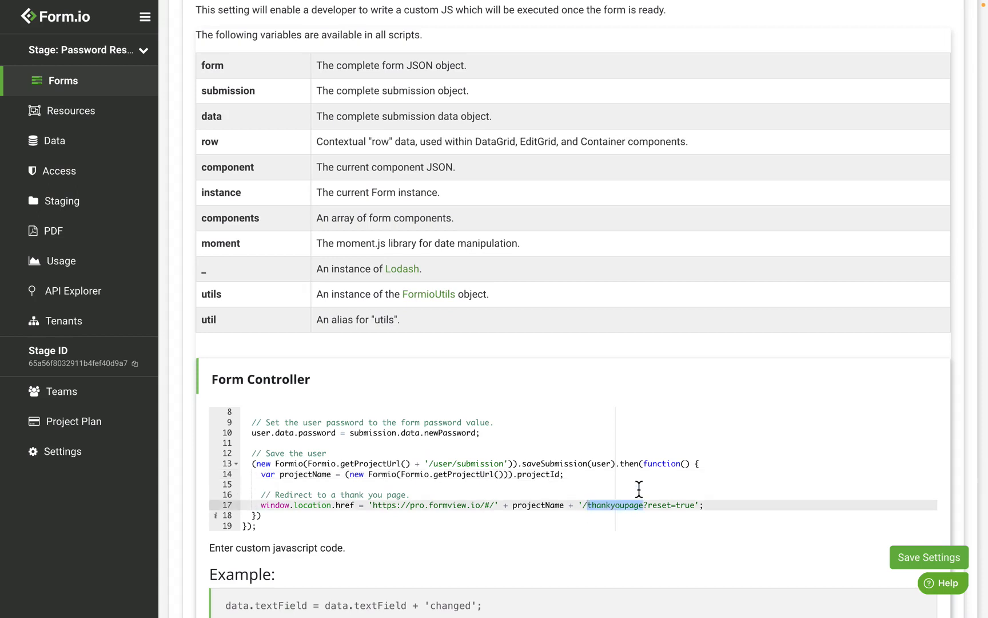
{"action": "left_click", "coordinate": [636, 457]}
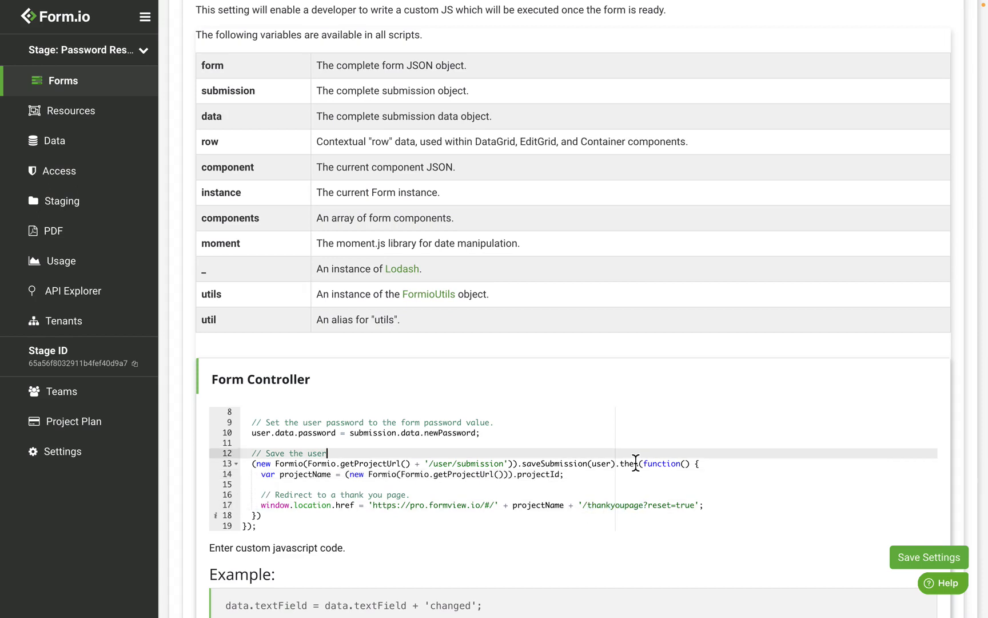
{"action": "left_click", "coordinate": [950, 567]}
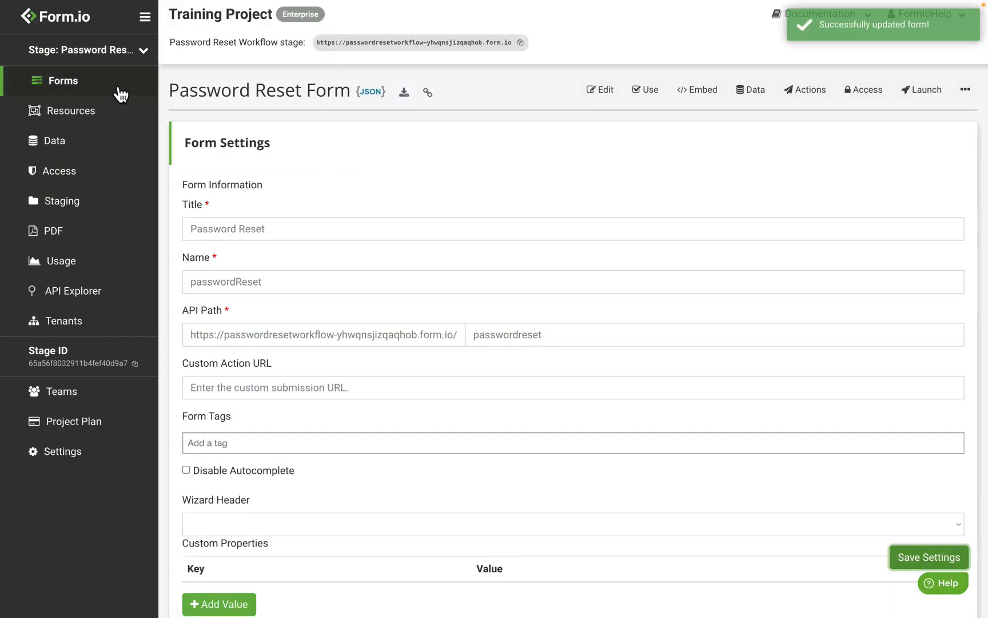
Step: Examine the Thank You Page form's HTML content and its Login Page link, leaving the component without changes
{"action": "left_click", "coordinate": [120, 95]}
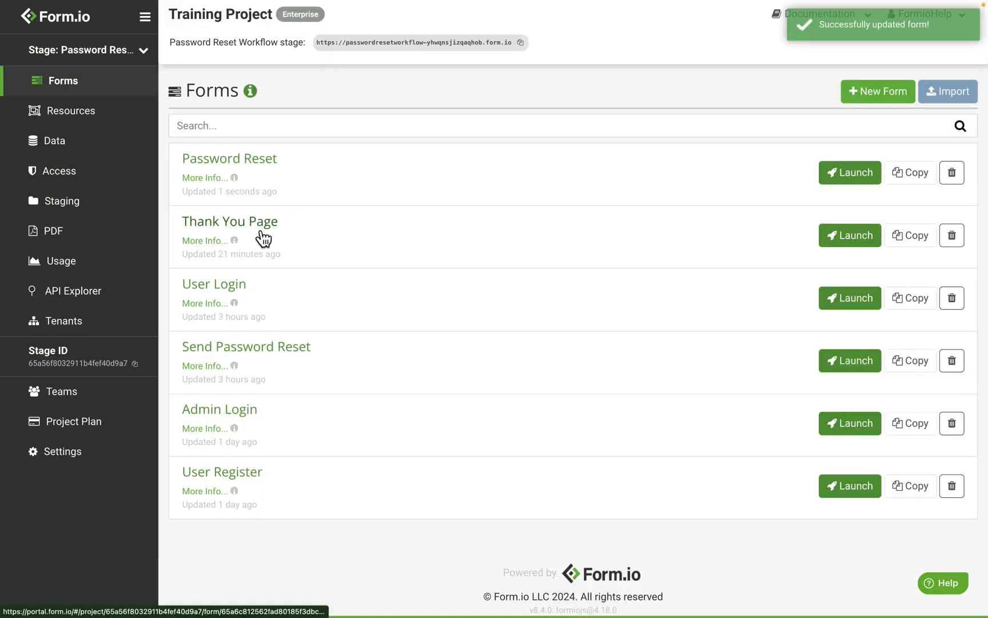
{"action": "left_click", "coordinate": [262, 233]}
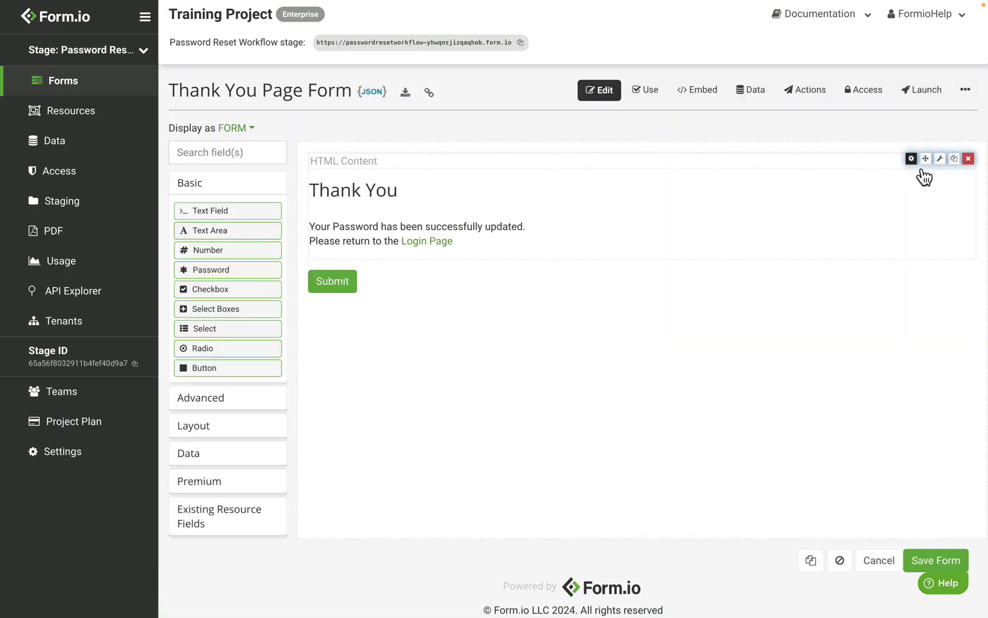
{"action": "left_click", "coordinate": [912, 162]}
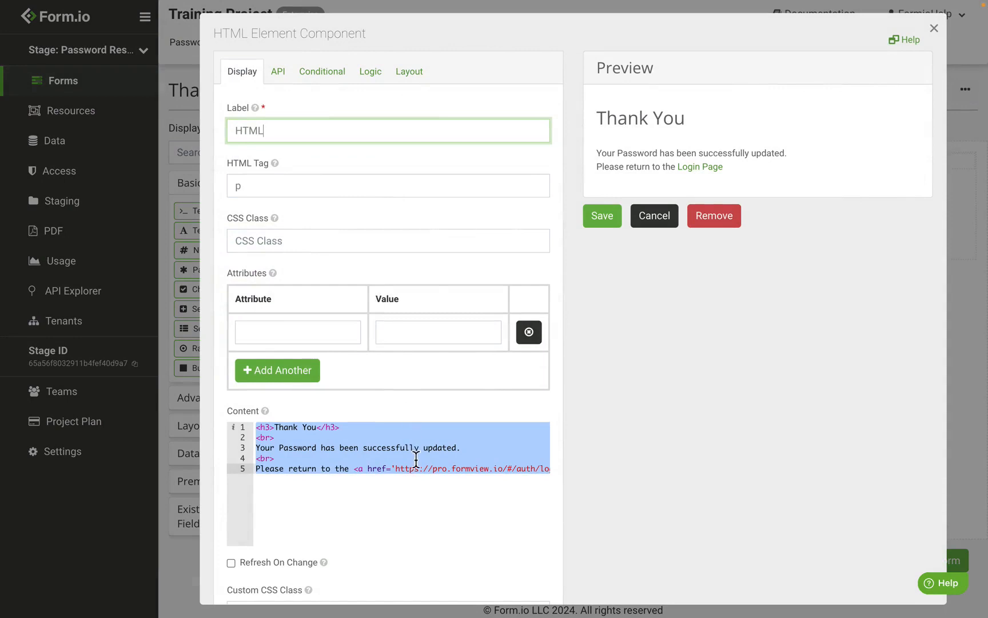
{"action": "left_click", "coordinate": [416, 457]}
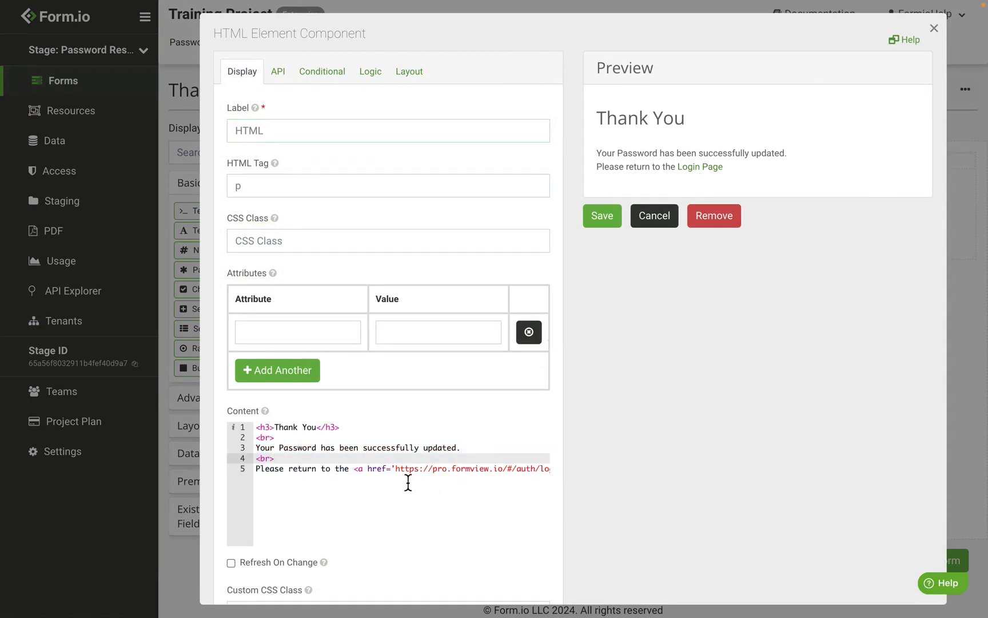
{"action": "left_click_drag", "start_coordinate": [394, 469], "coordinate": [549, 481]}
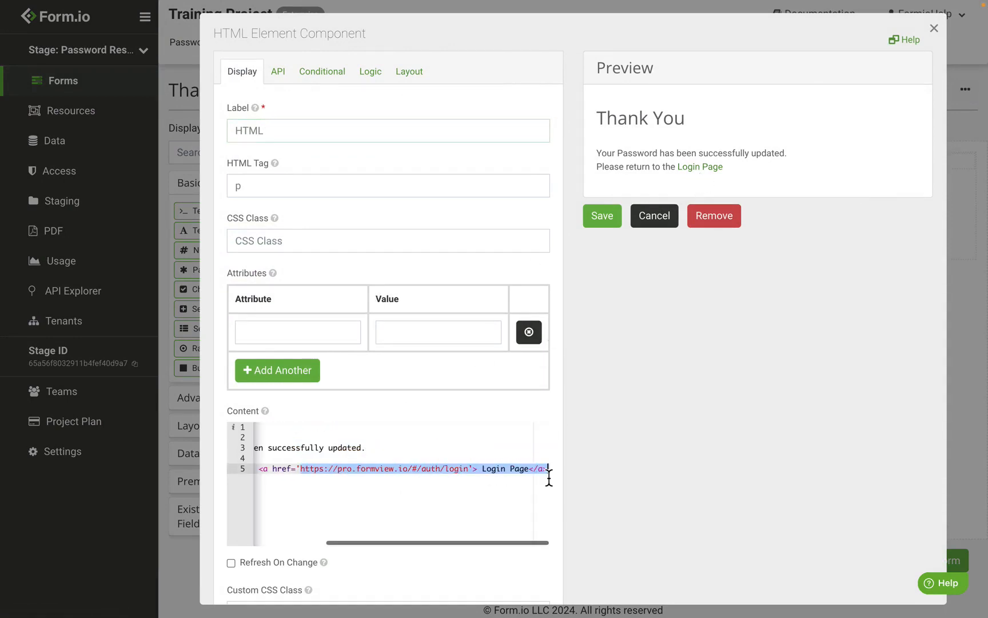
{"action": "left_click", "coordinate": [655, 216]}
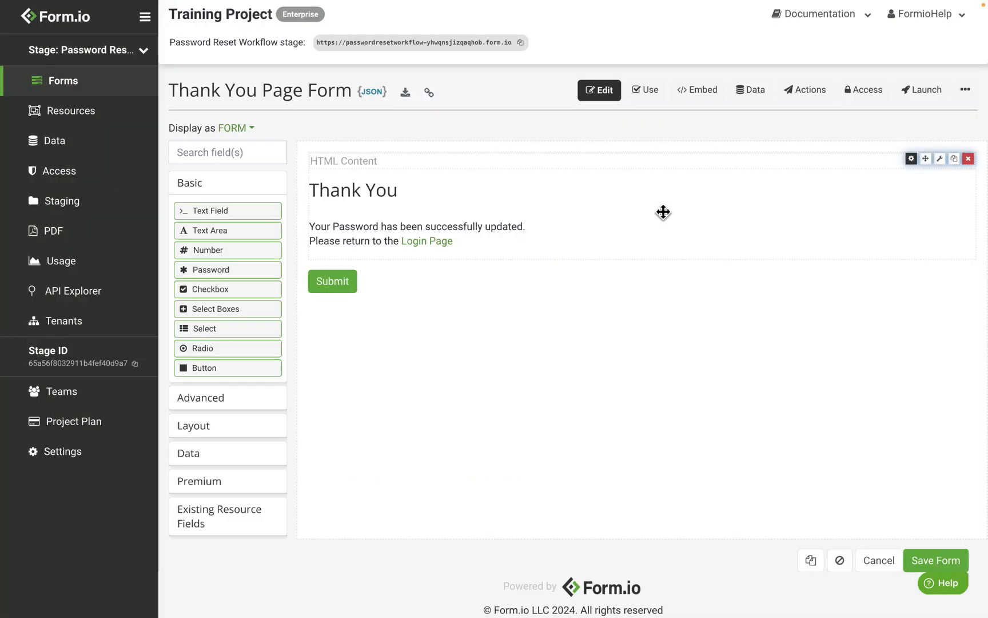
Step: Save the Thank You Page form and reopen it from the list of forms
{"action": "left_click", "coordinate": [961, 563]}
{"action": "left_click", "coordinate": [125, 87]}
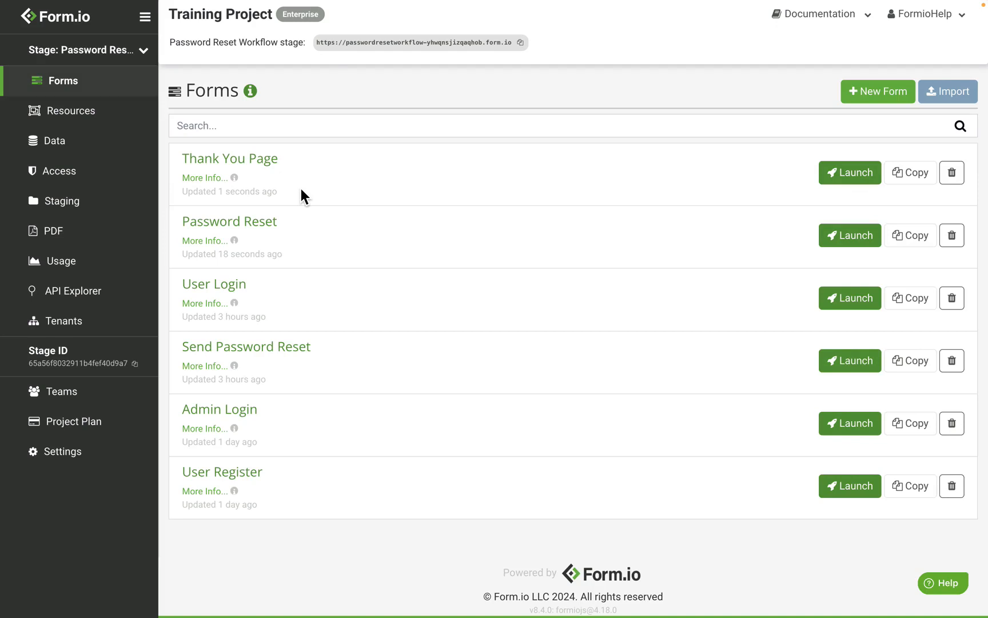
{"action": "left_click", "coordinate": [301, 189]}
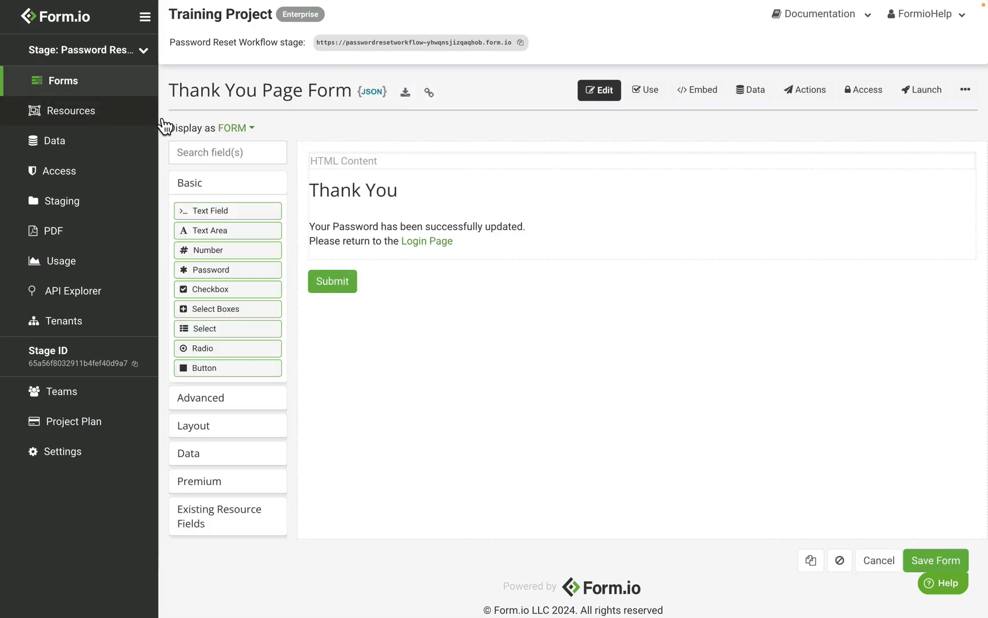
Step: Open the User resource for a new submission and enter the test user's email address
{"action": "left_click", "coordinate": [127, 119]}
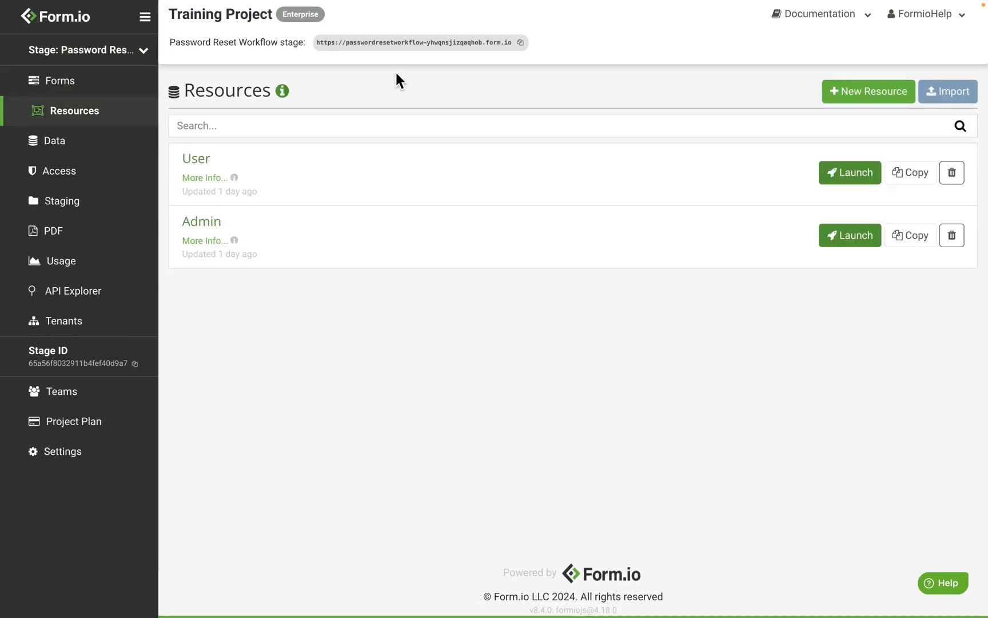
{"action": "left_click", "coordinate": [193, 163]}
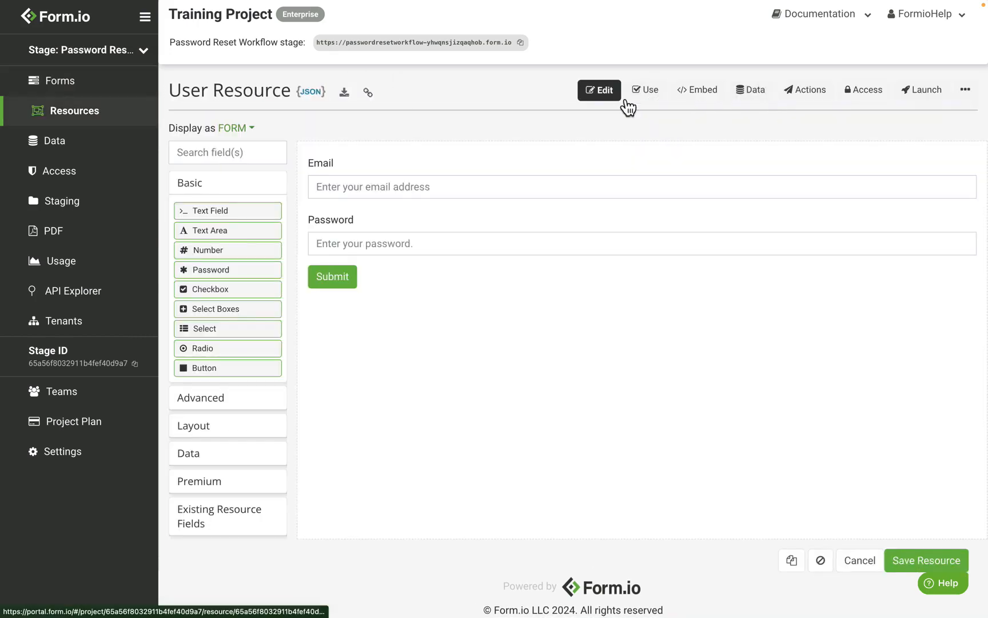
{"action": "left_click", "coordinate": [643, 92]}
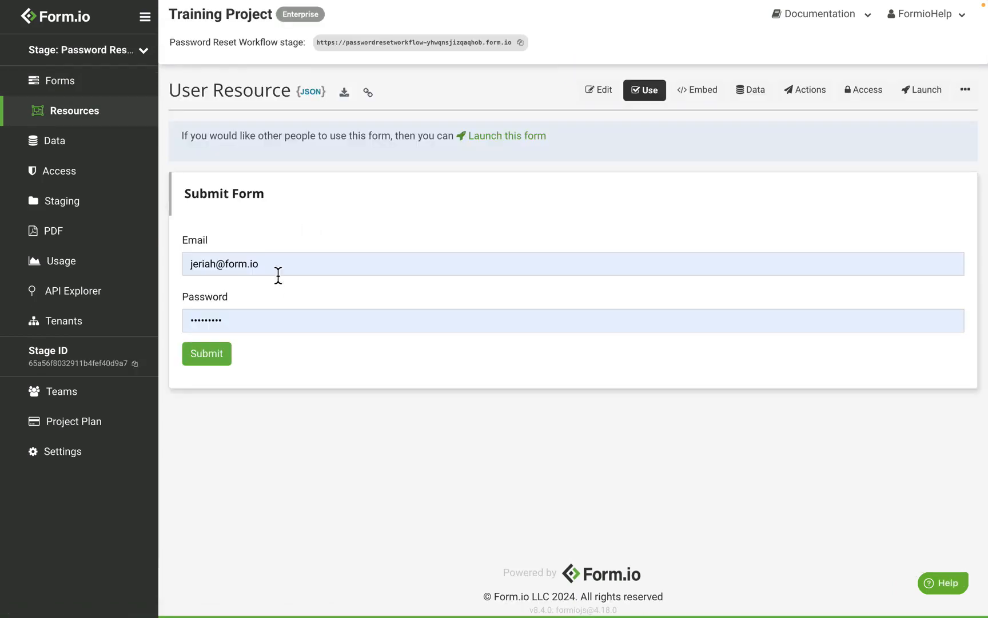
{"action": "left_click", "coordinate": [274, 266]}
{"action": "key", "text": "ctrl+a"}
{"action": "type", "text": "user"}
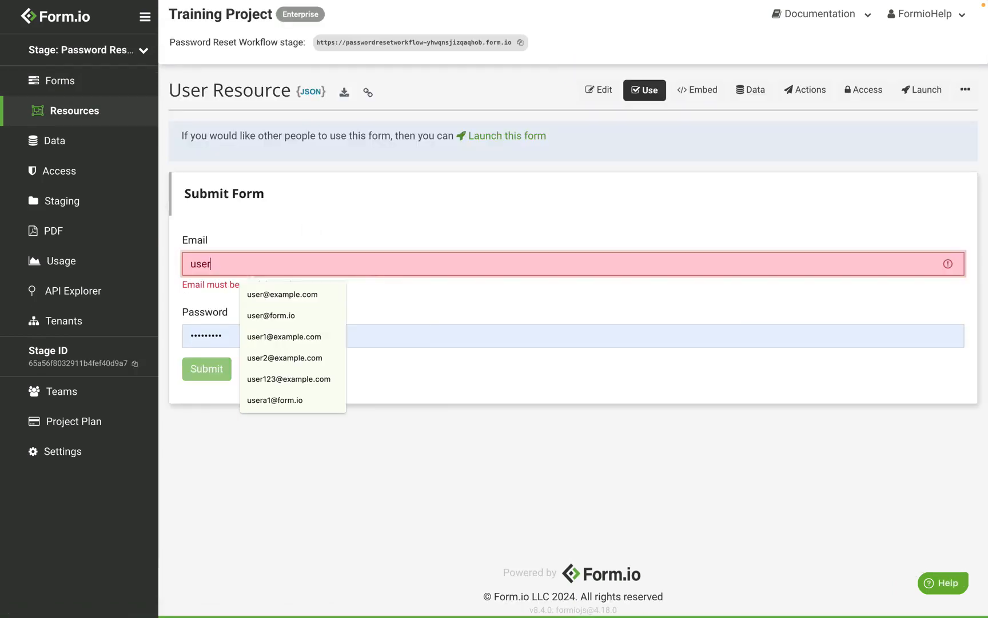
{"action": "type", "text": "1@example.com"}
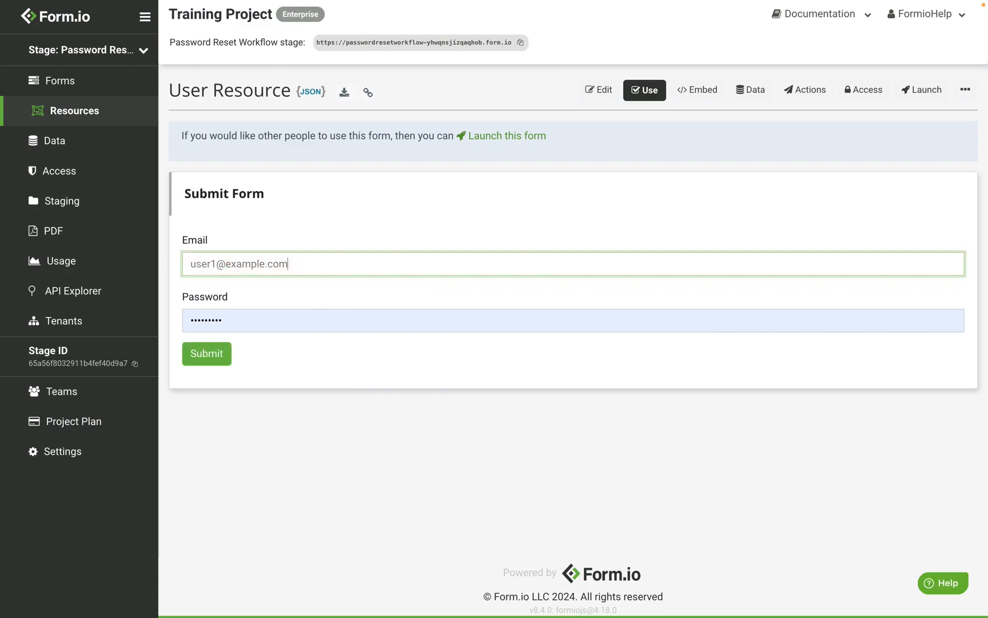
Step: Enter the test user's password and submit the new User record
{"action": "double_click", "coordinate": [303, 322]}
{"action": "type", "text": "•••"}
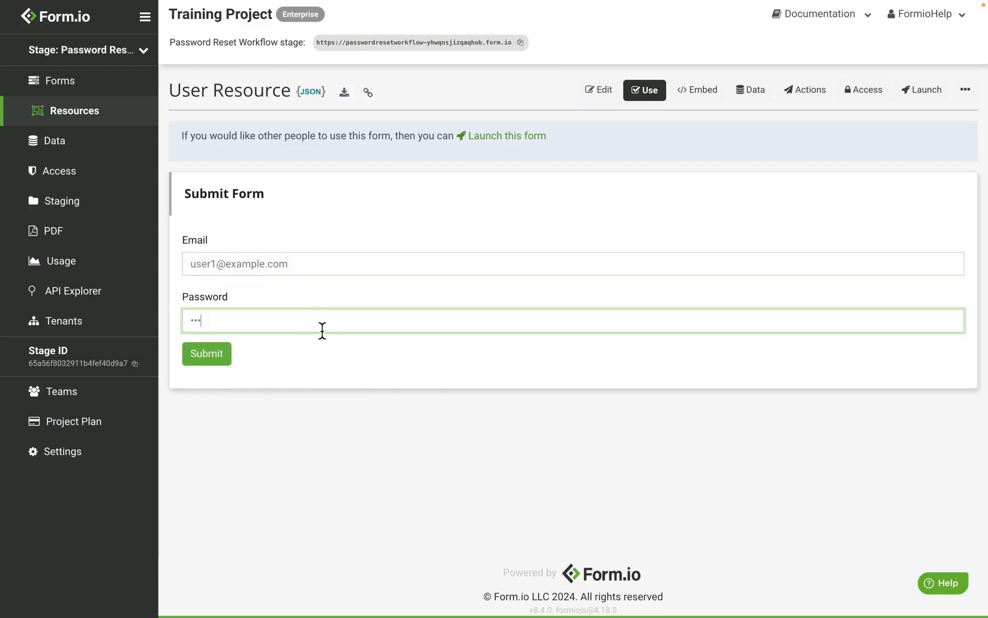
{"action": "type", "text": "•••"}
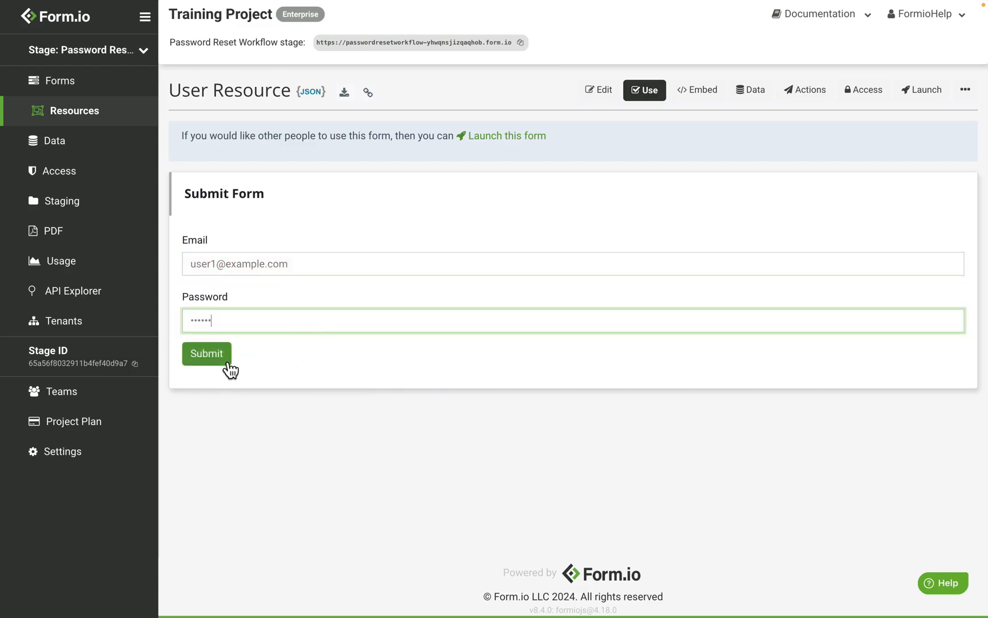
{"action": "left_click", "coordinate": [229, 365]}
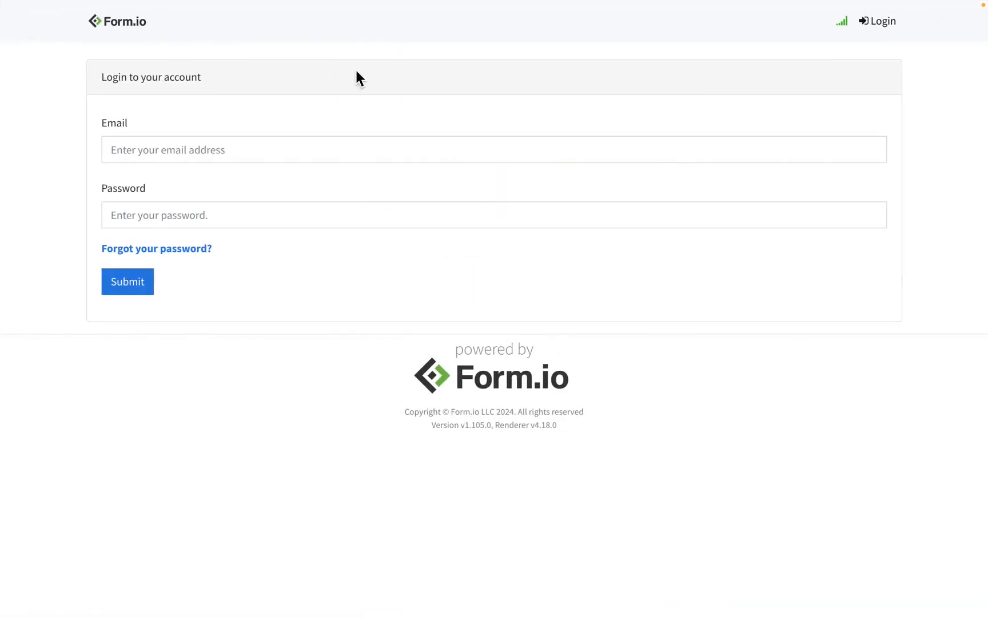
Step: Request a password reset from the login form and send the reset email to the test user's email address
{"action": "left_click", "coordinate": [209, 250]}
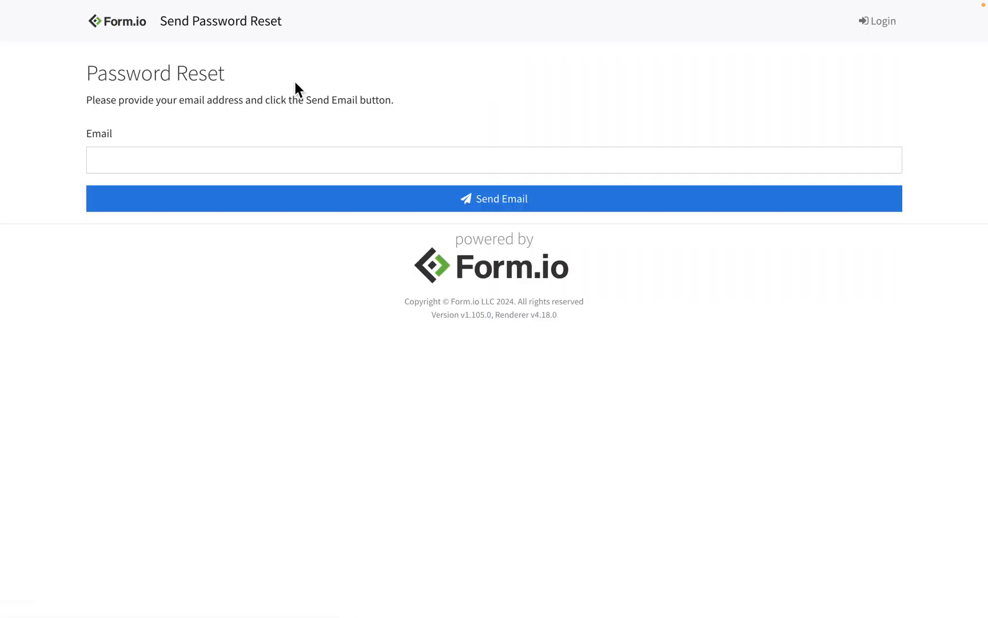
{"action": "left_click", "coordinate": [187, 152]}
{"action": "type", "text": "user1@exampl"}
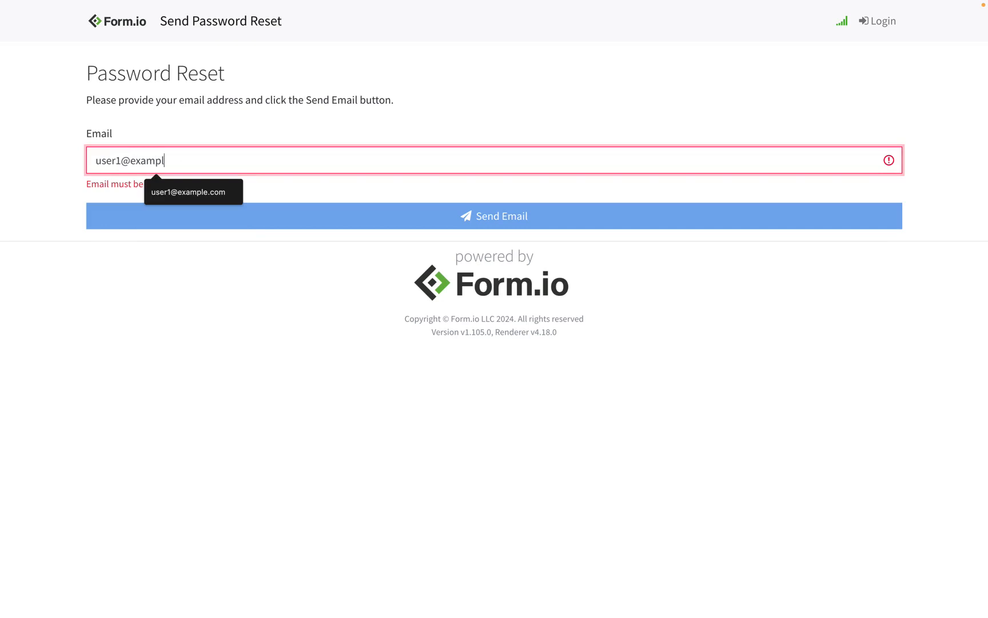
{"action": "type", "text": "e.com"}
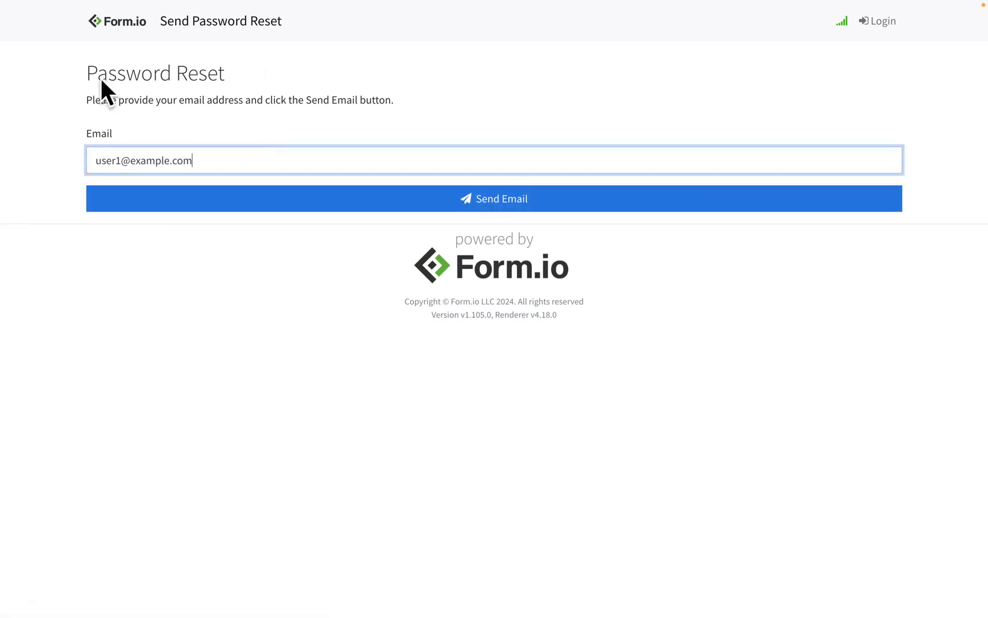
{"action": "left_click", "coordinate": [302, 209]}
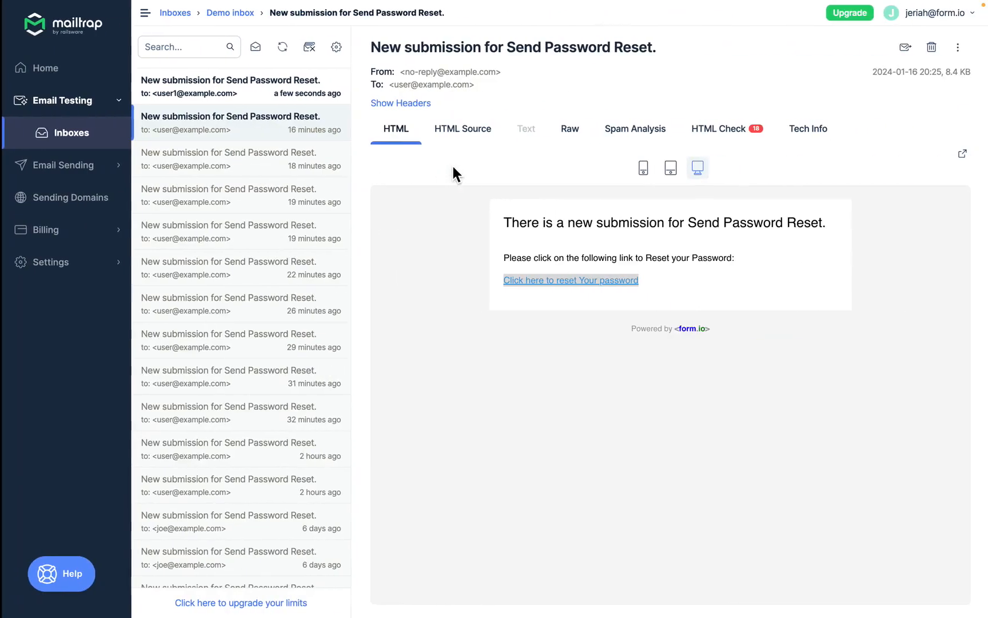
Step: Open the newest Send Password Reset email in the Mailtrap demo inbox and open its reset link in an incognito window
{"action": "left_click", "coordinate": [297, 101]}
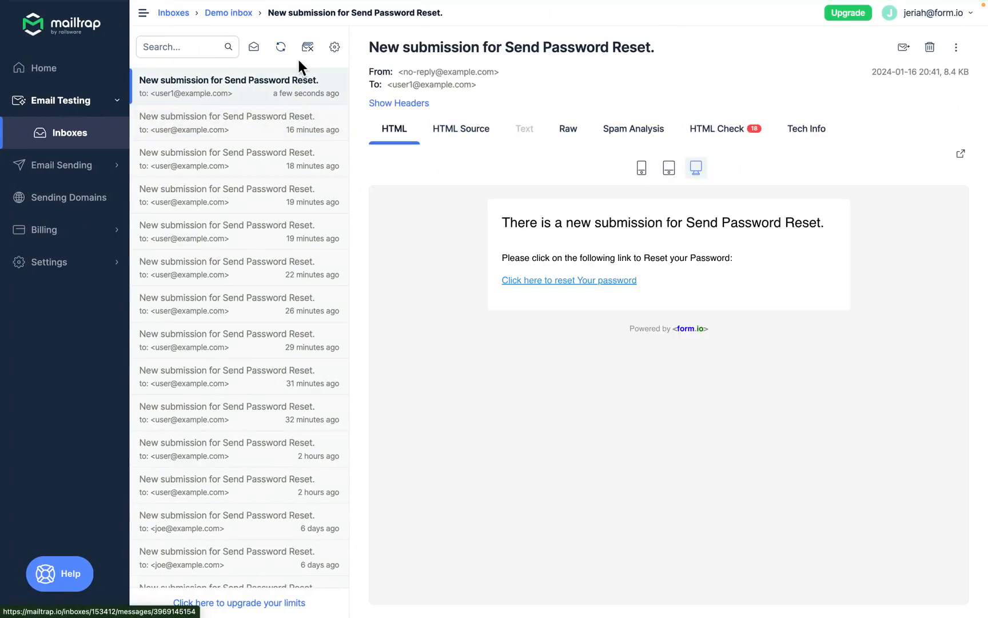
{"action": "right_click", "coordinate": [585, 279]}
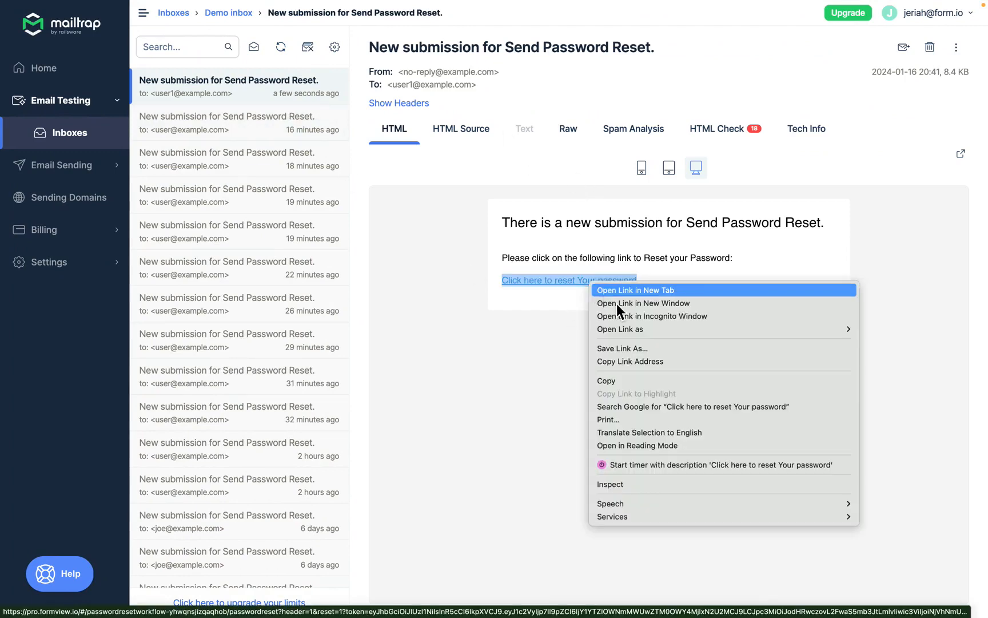
{"action": "left_click", "coordinate": [630, 317]}
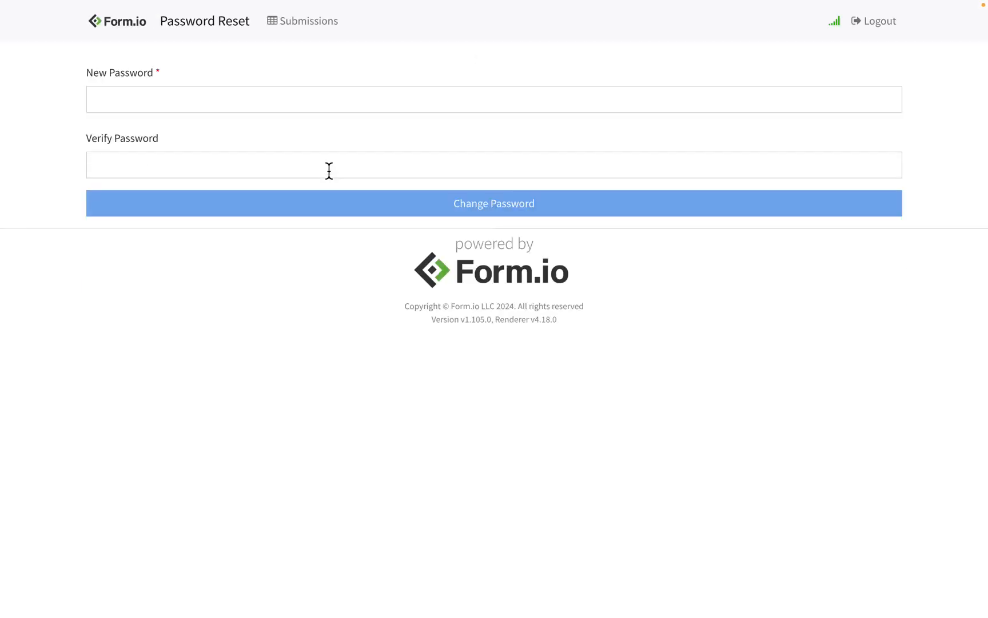
Step: Enter the test user's new password, verify it, and submit the password change
{"action": "left_click", "coordinate": [213, 96]}
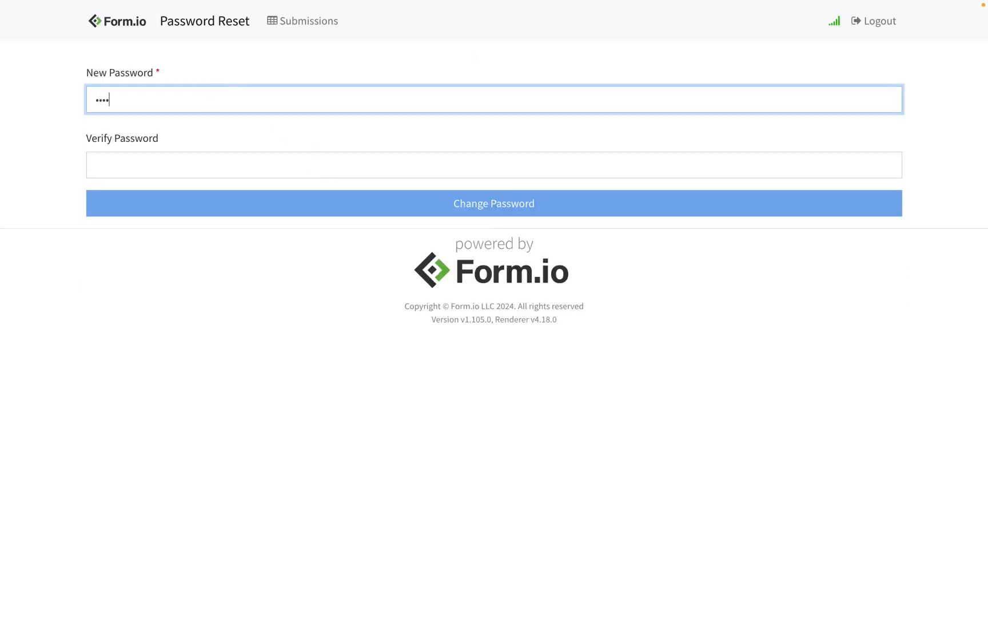
{"action": "key", "text": "Tab"}
{"action": "type", "text": "••••••"}
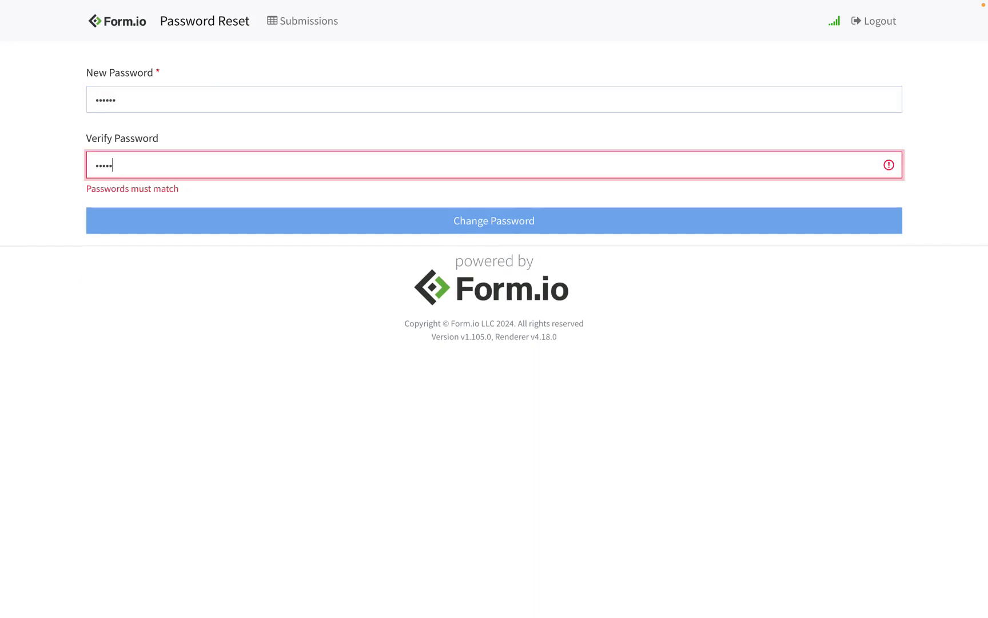
{"action": "left_click", "coordinate": [333, 215]}
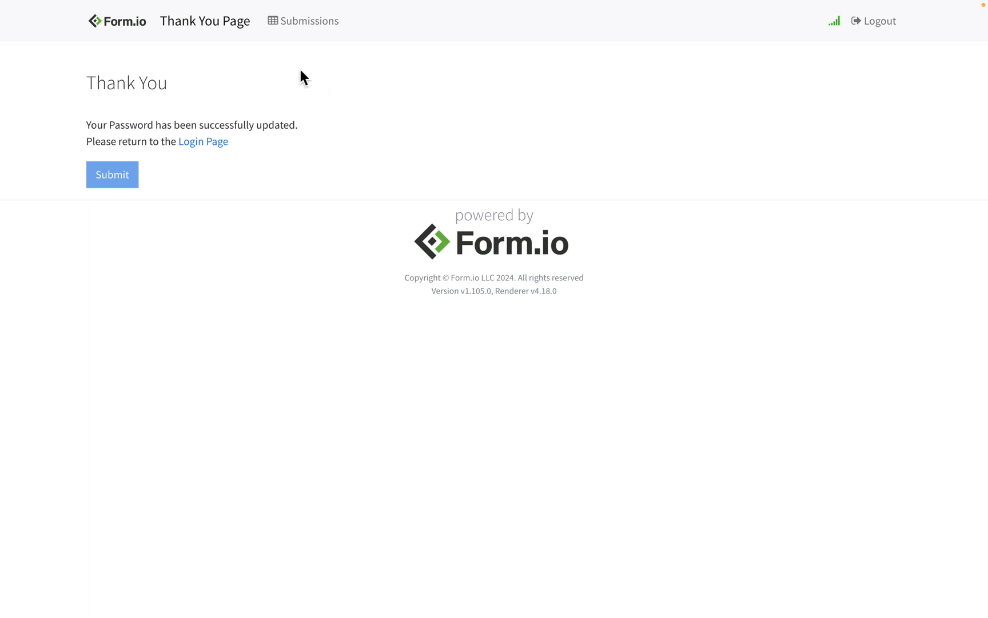
Step: Follow the thank-you page's Login Page link and log in with the test user's email address and new password
{"action": "left_click", "coordinate": [224, 147]}
{"action": "left_click", "coordinate": [276, 146]}
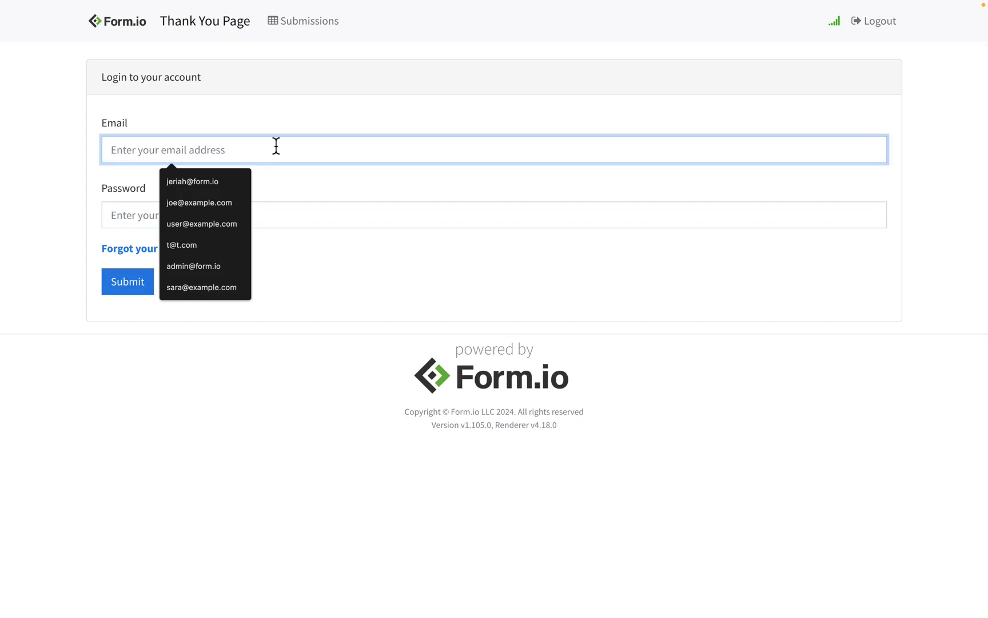
{"action": "type", "text": "user1@example"}
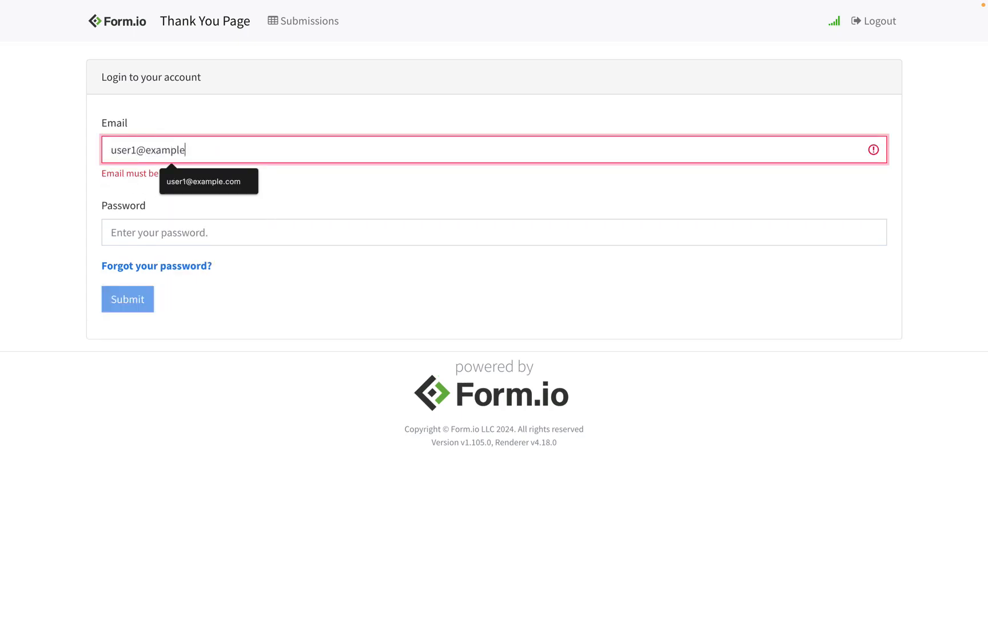
{"action": "type", "text": ".com"}
{"action": "key", "text": "Tab"}
{"action": "type", "text": "••"}
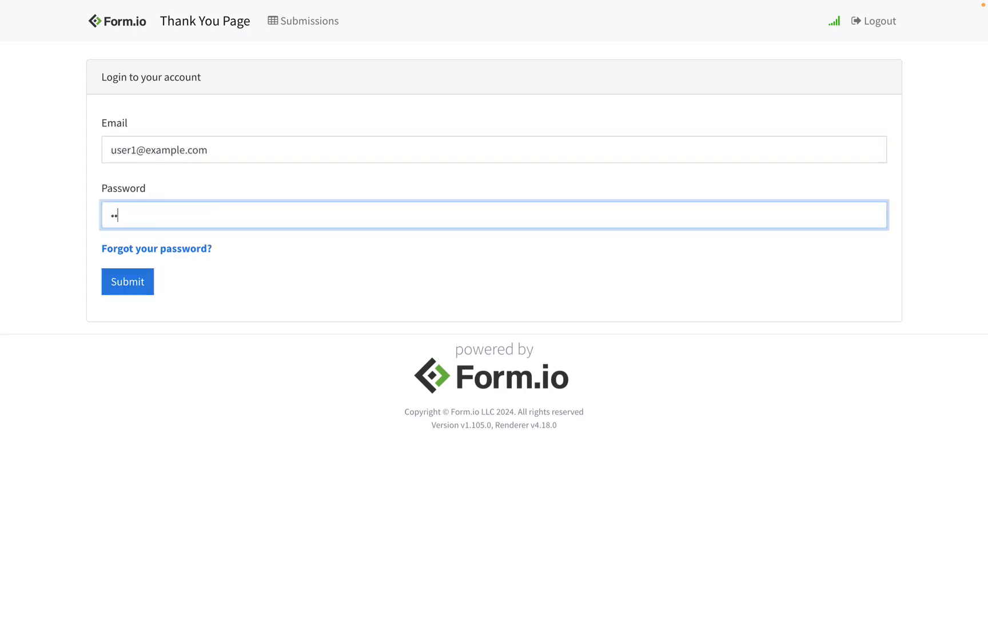
{"action": "type", "text": "••••"}
{"action": "left_click", "coordinate": [140, 292]}
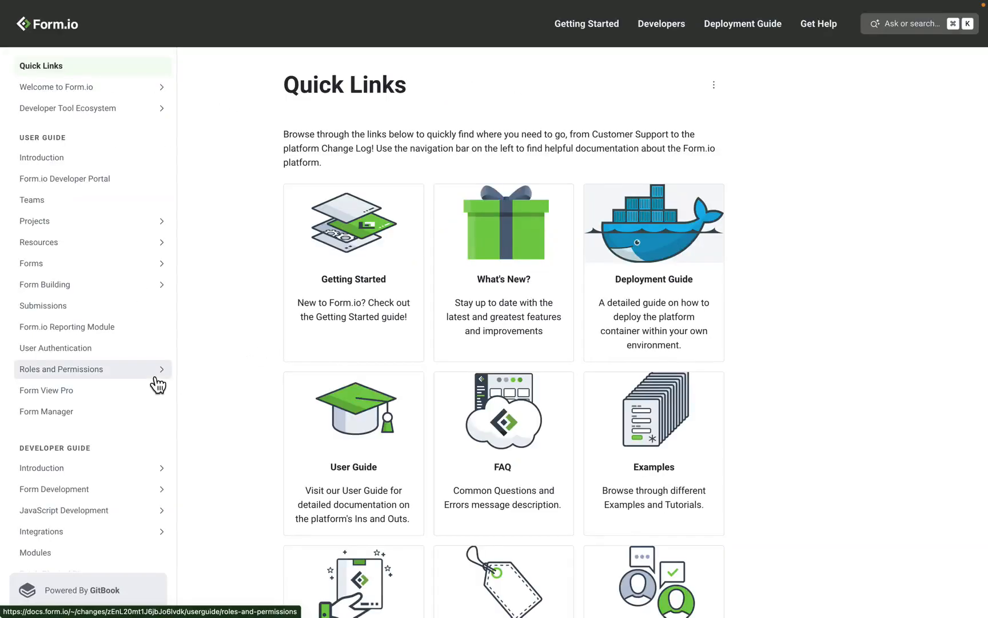
Step: View the Password Reset and SSO Email Token guides under Tutorials & Workflows in the Form.io documentation
{"action": "scroll", "coordinate": [159, 382], "scroll_direction": "down", "scroll_amount": 6}
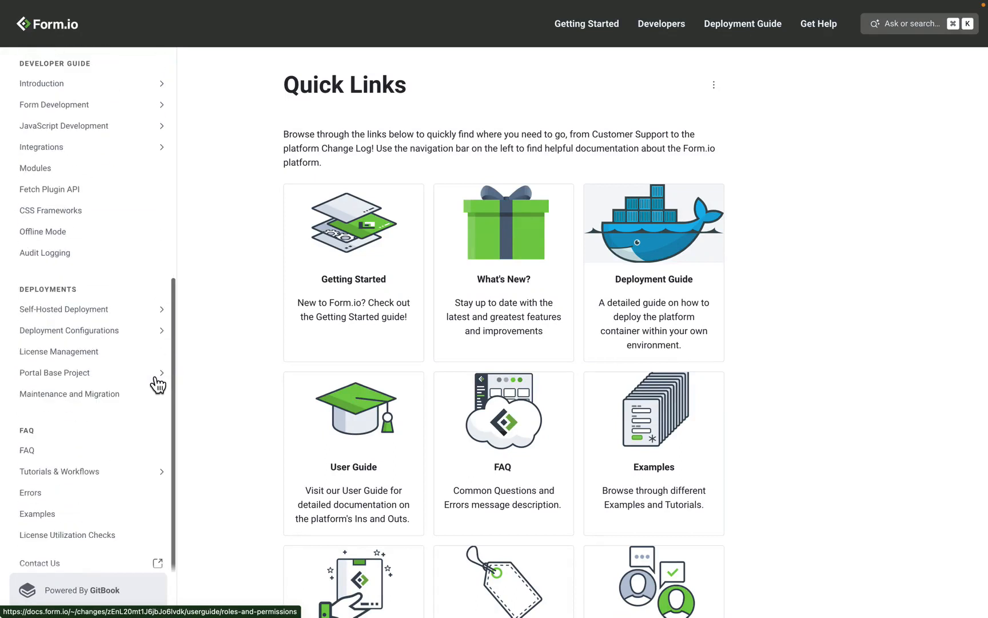
{"action": "left_click", "coordinate": [171, 479]}
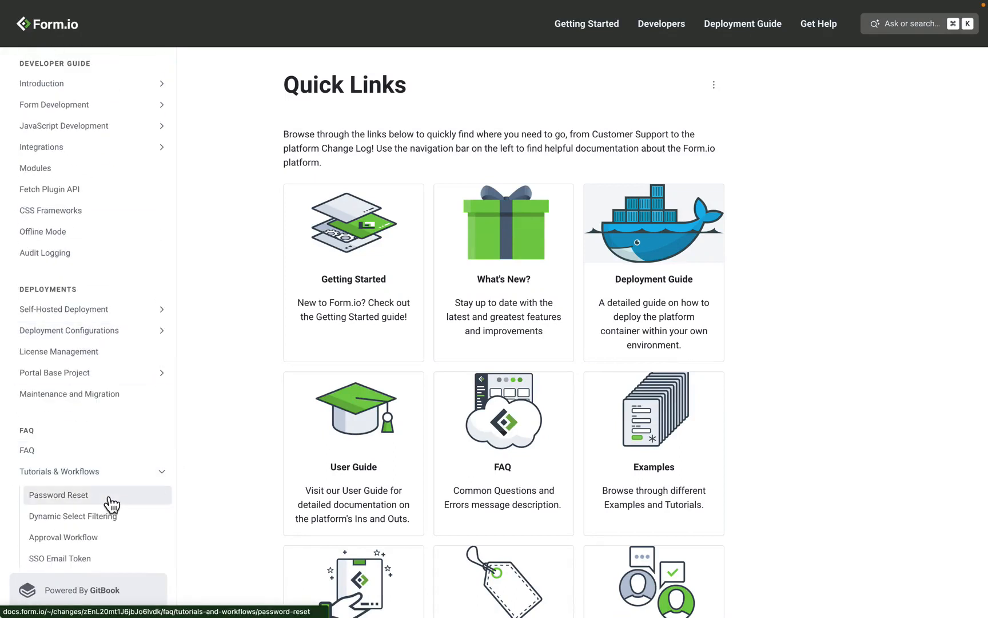
{"action": "scroll", "coordinate": [106, 504], "scroll_direction": "down", "scroll_amount": 2}
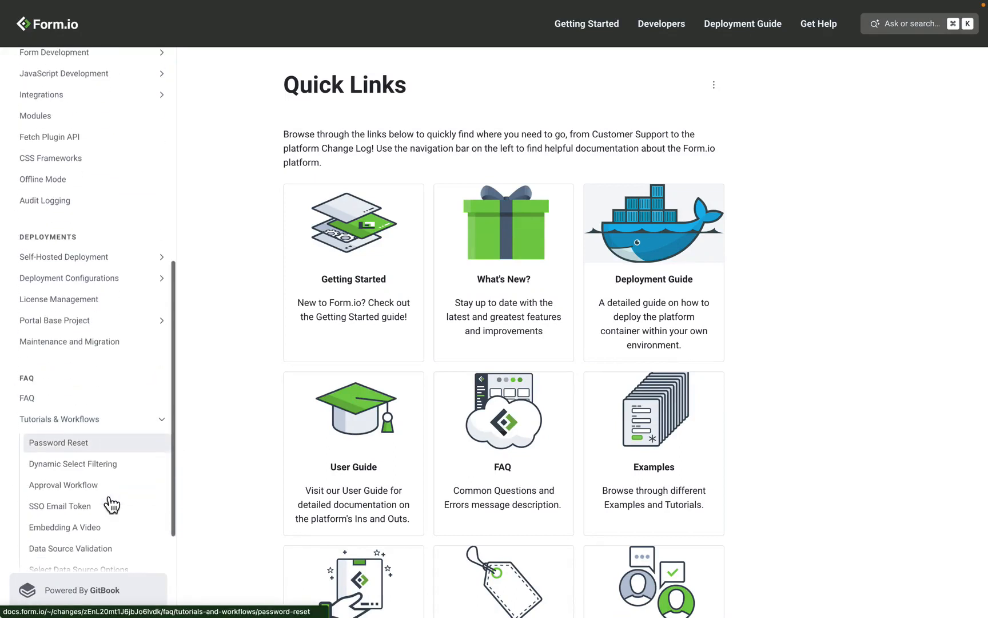
{"action": "left_click", "coordinate": [109, 451]}
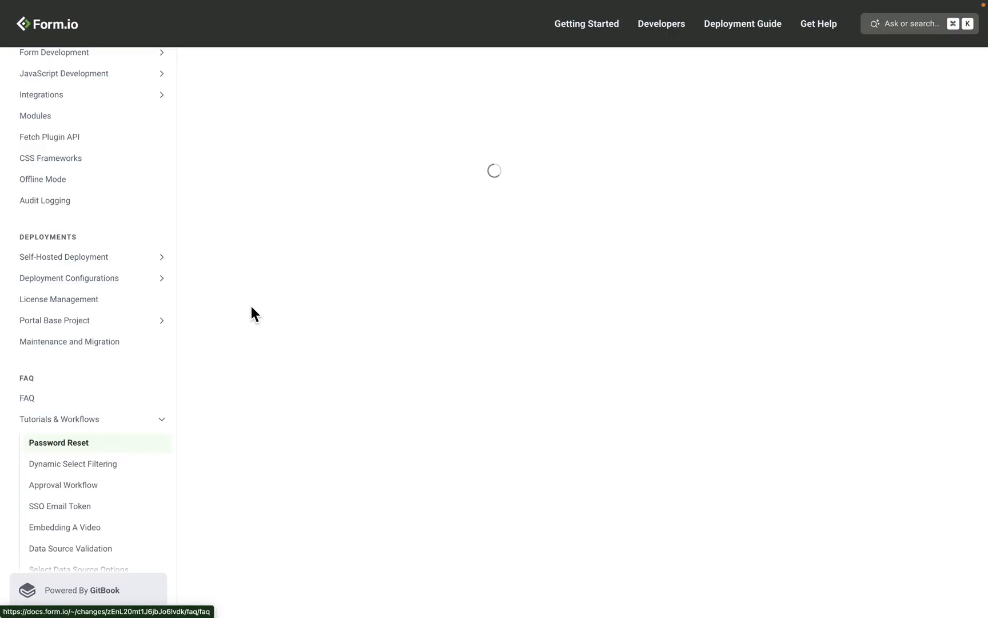
{"action": "scroll", "coordinate": [95, 353], "scroll_direction": "down", "scroll_amount": 5}
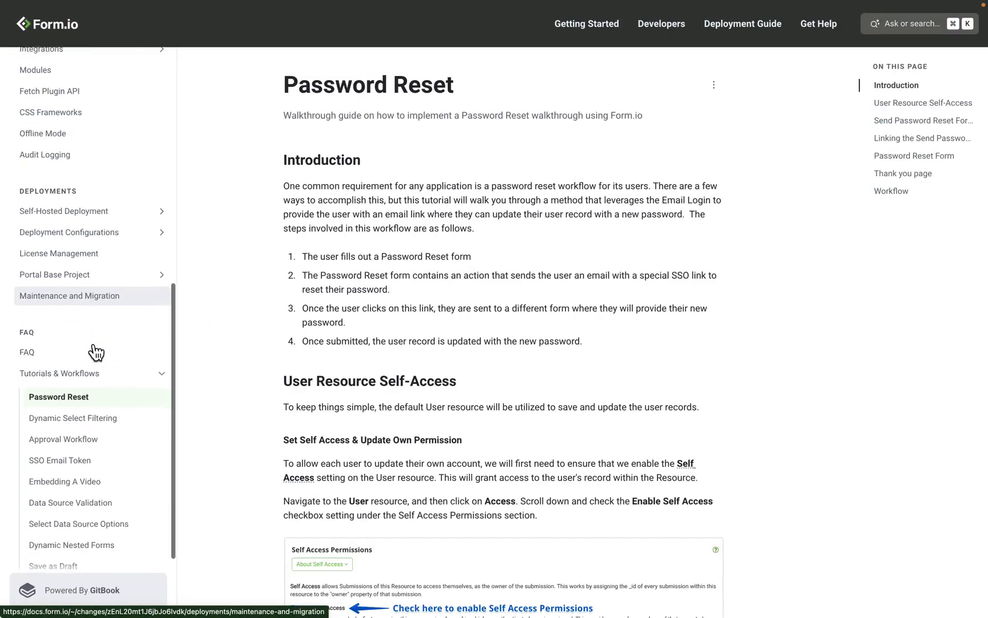
{"action": "left_click", "coordinate": [94, 343]}
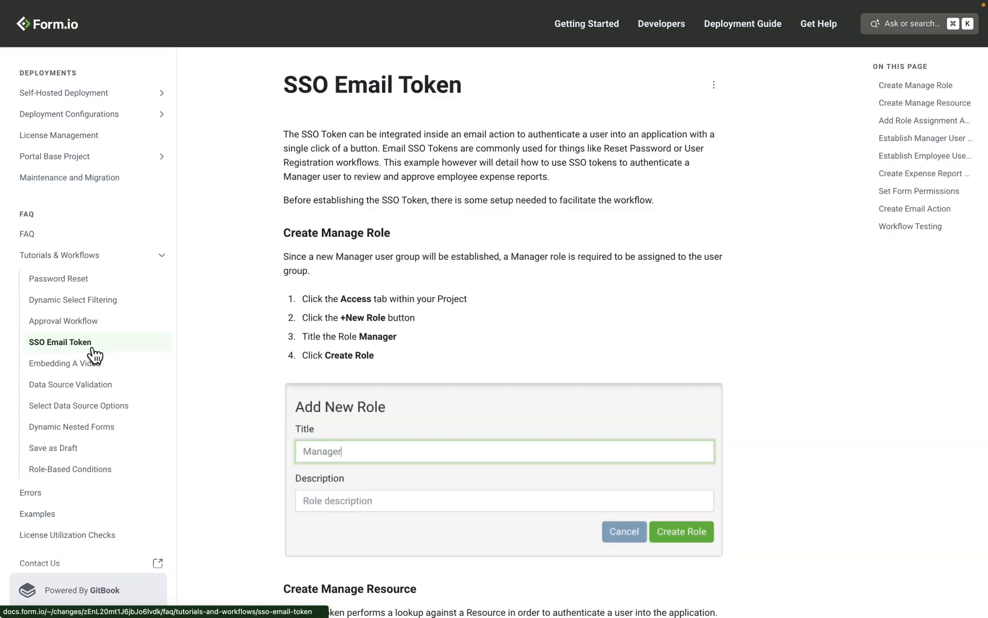